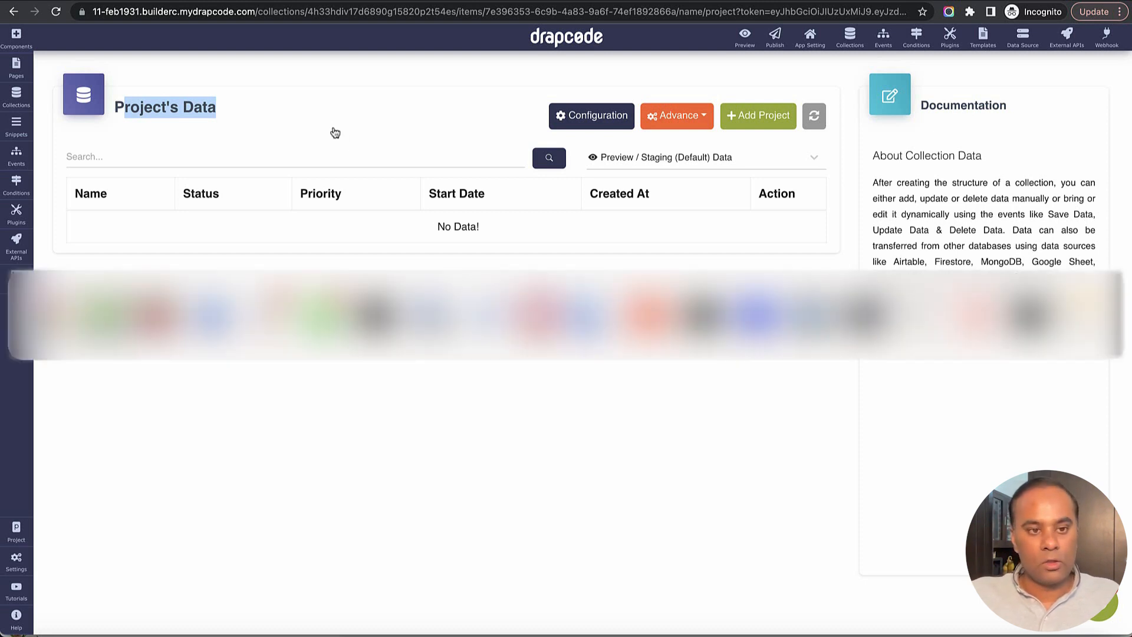
- Switch to the Xano API documentation and examine the POST /project request body and success response example
key("super+Tab")
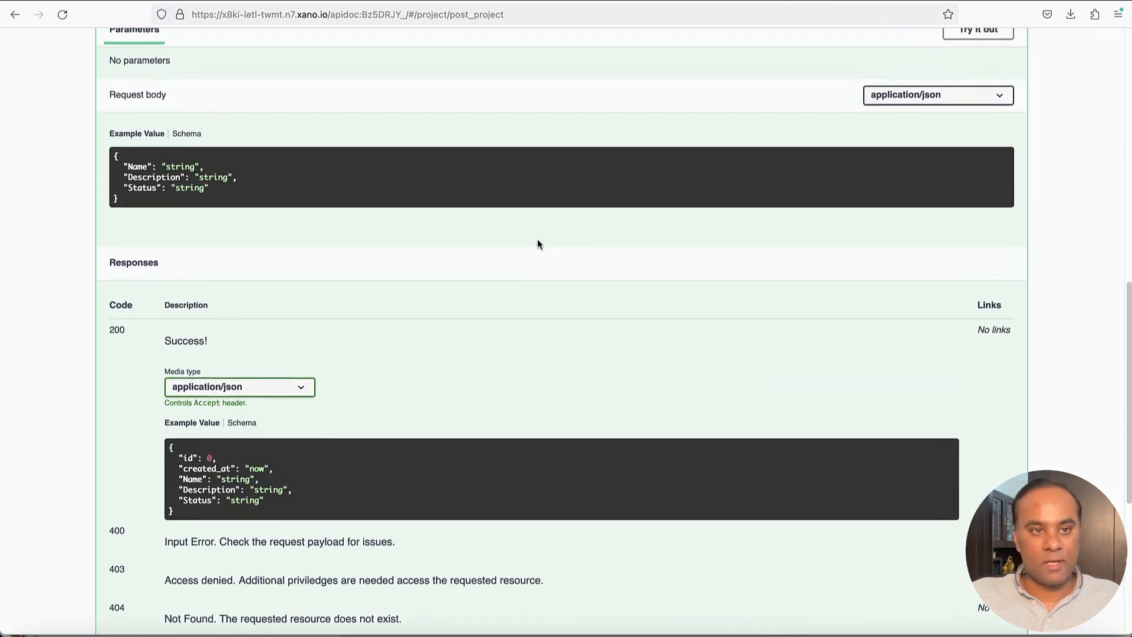
scroll(276, 194, "up", 3)
scroll(242, 198, "up", 1)
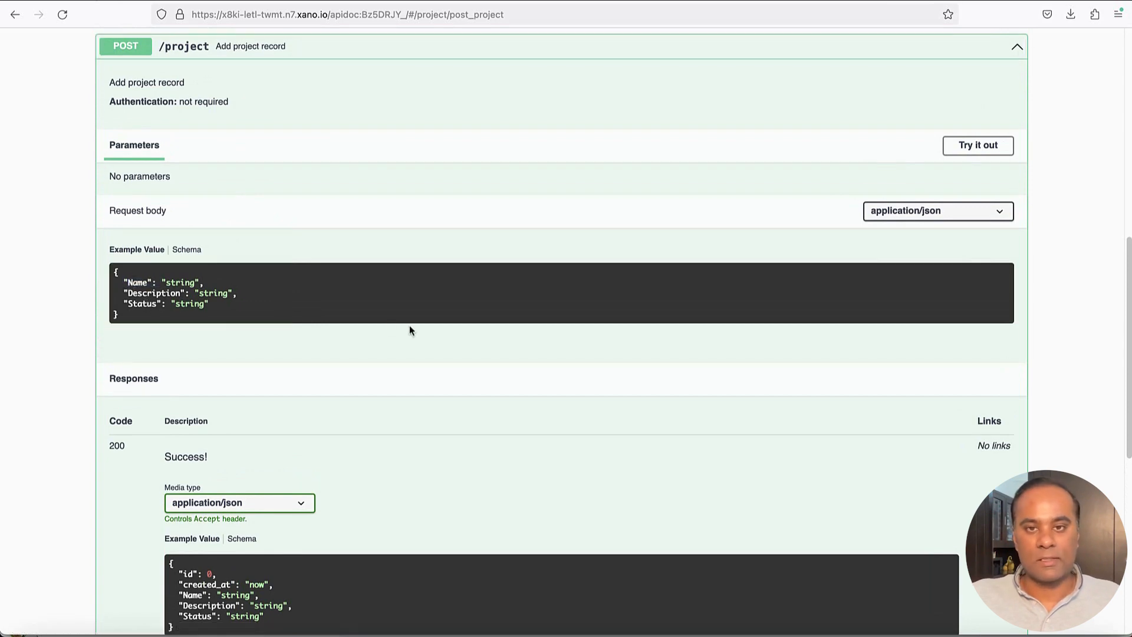
scroll(410, 330, "down", 3)
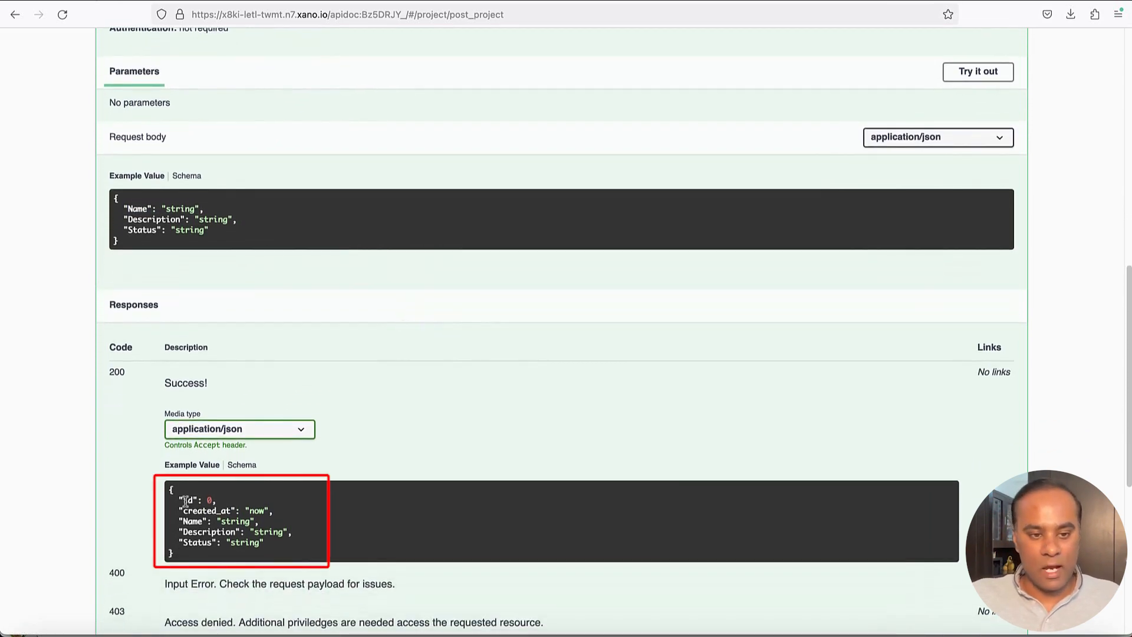
double_click(193, 511)
left_click(196, 540)
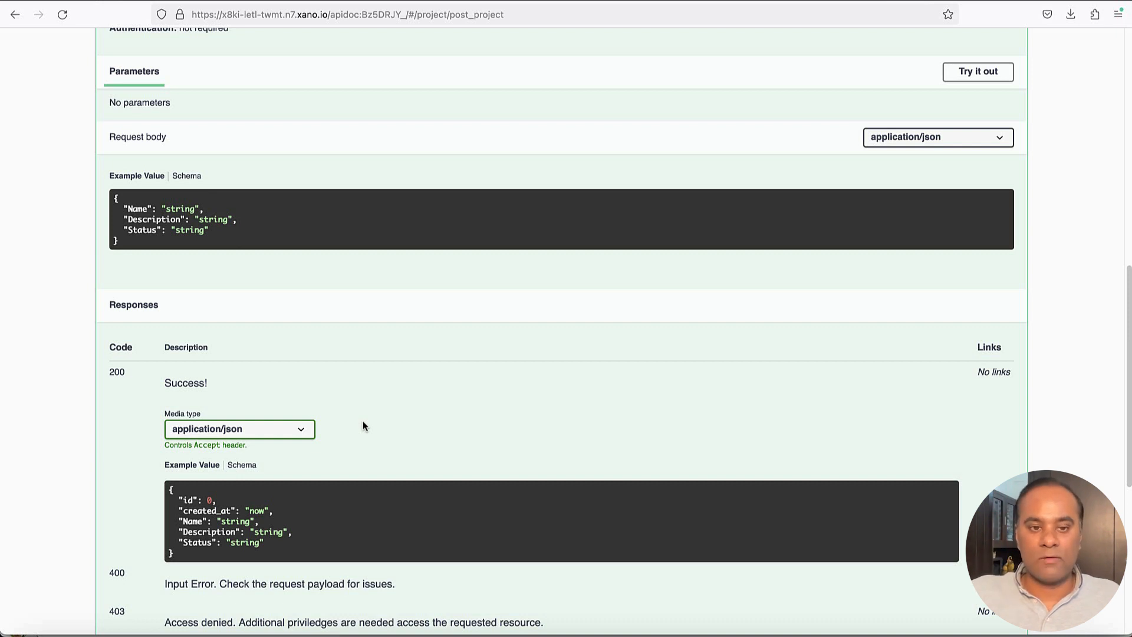
left_click_drag(177, 501, 283, 510)
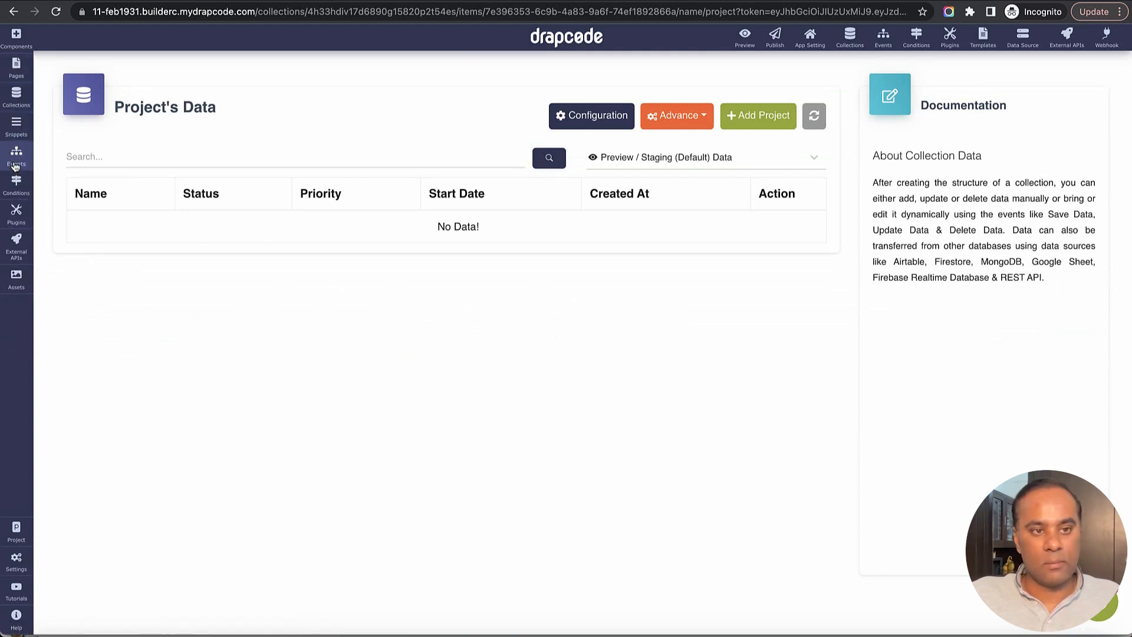
- Create a new external REST API named Create project on Xano
left_click(17, 235)
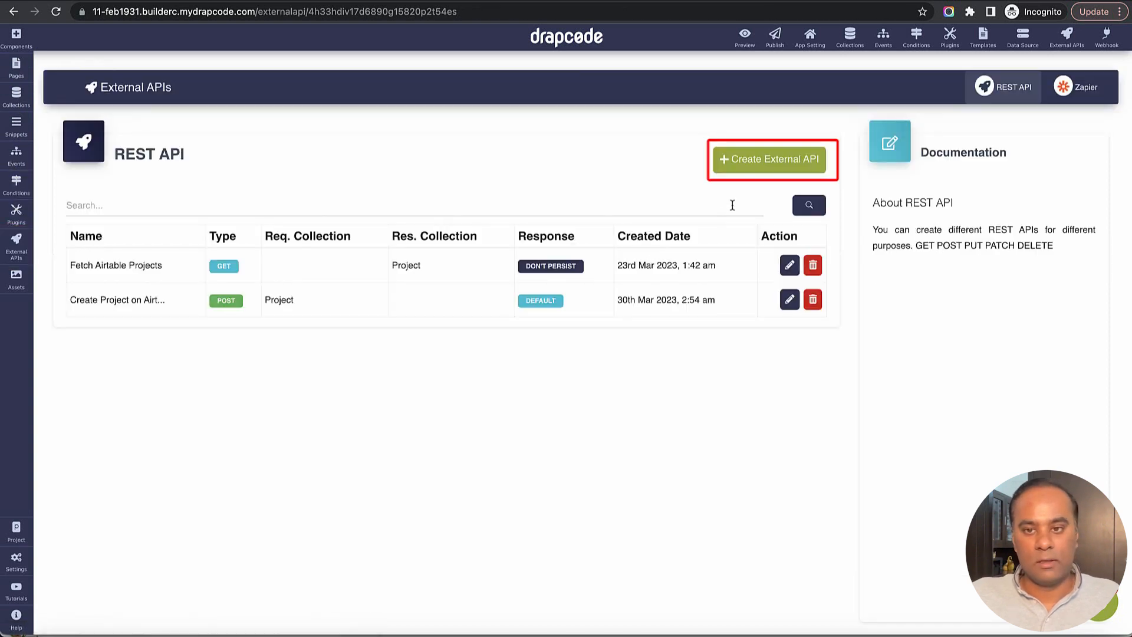
left_click(767, 168)
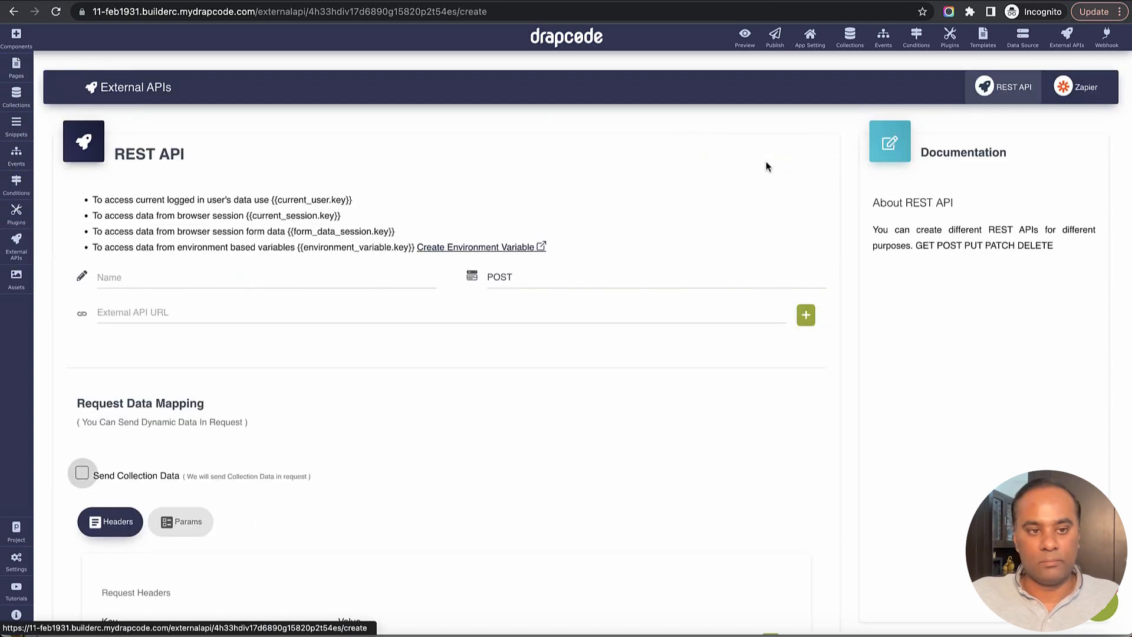
left_click(371, 281)
type("Cre")
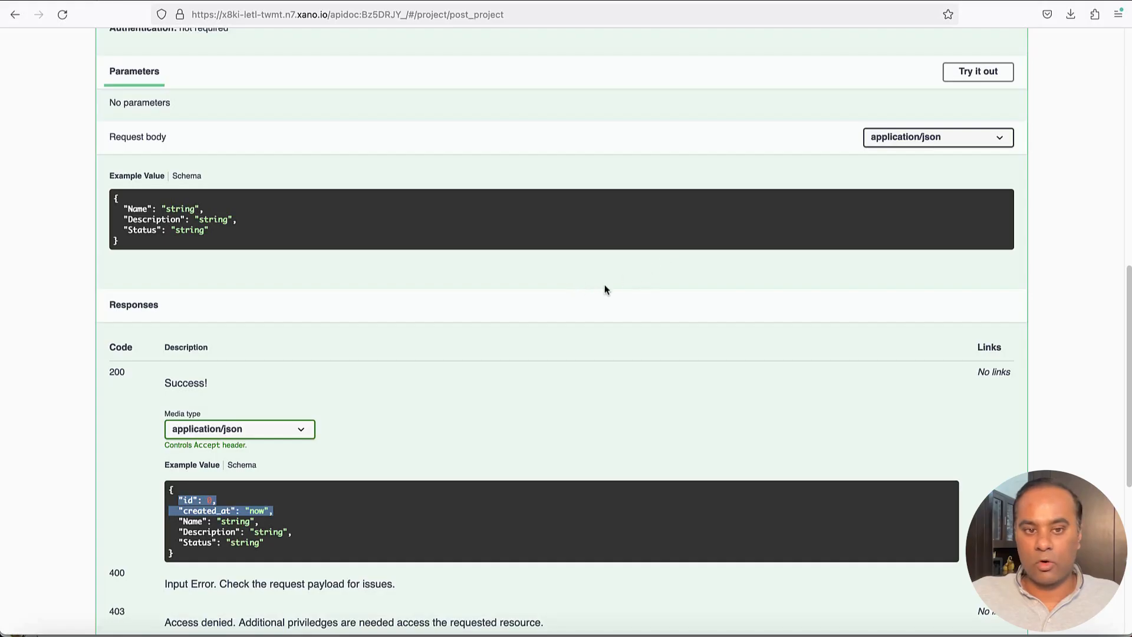
- Copy the Xano POST /project endpoint URL and paste it as the external API URL
scroll(280, 219, "up", 1)
double_click(138, 261)
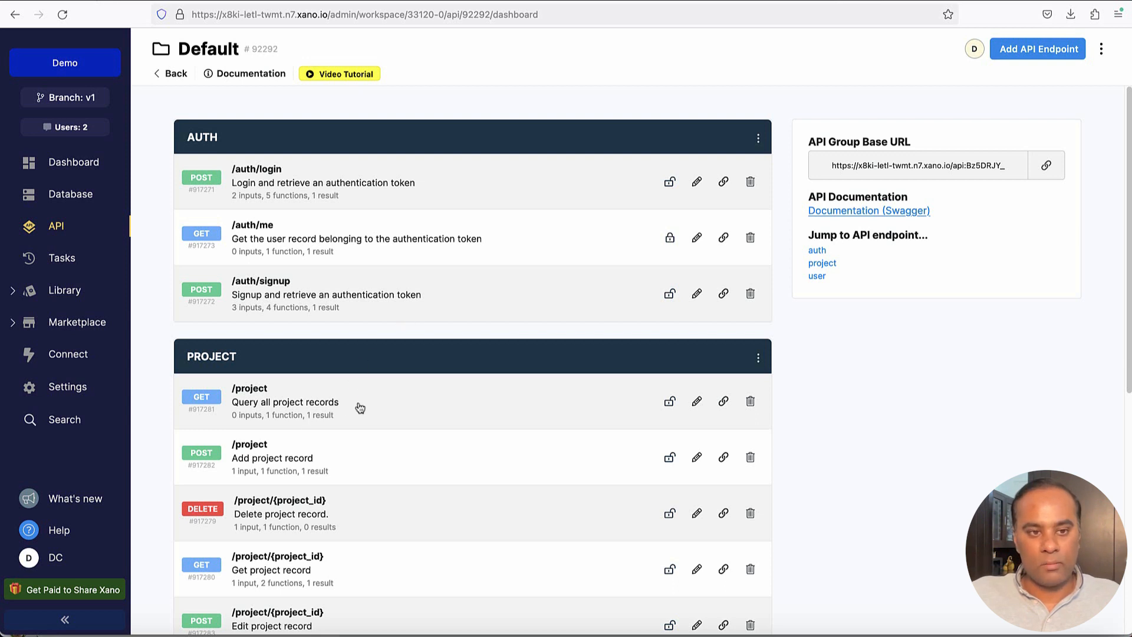
scroll(375, 410, "down", 1)
scroll(377, 411, "down", 2)
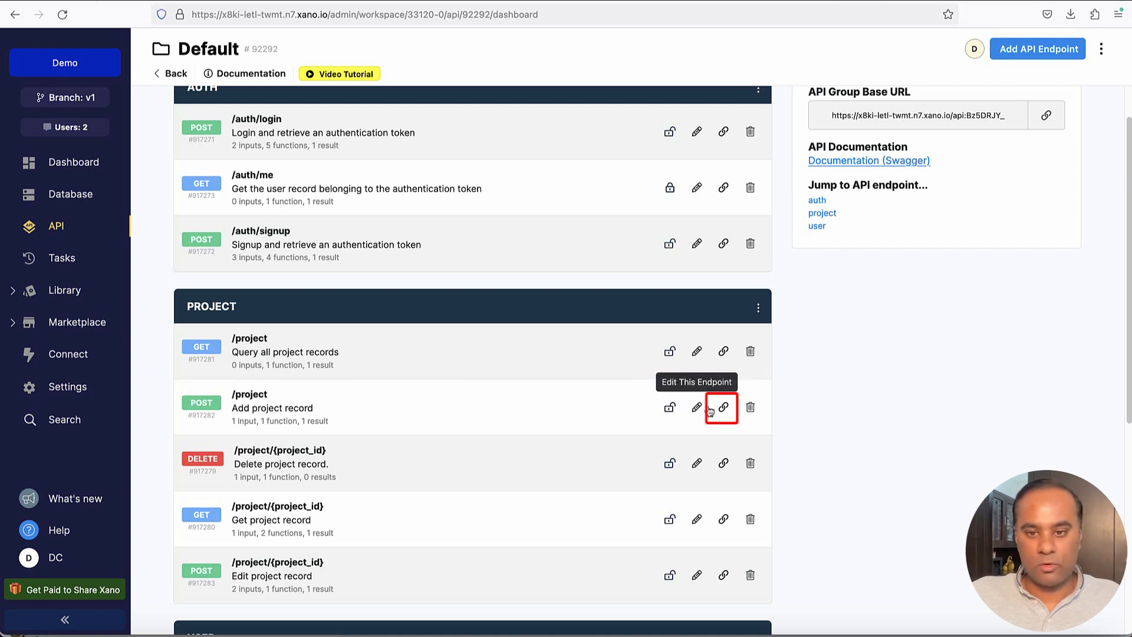
left_click(722, 410)
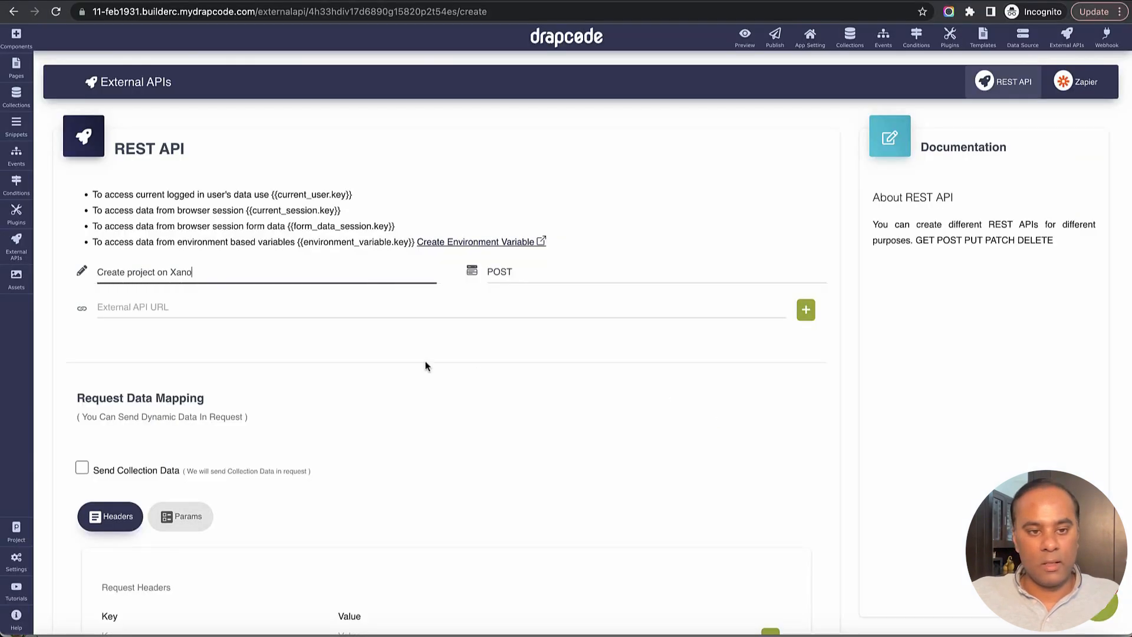
left_click(328, 309)
key("super+v")
- Enable sending collection data and choose the Project collection
scroll(426, 407, "down", 4)
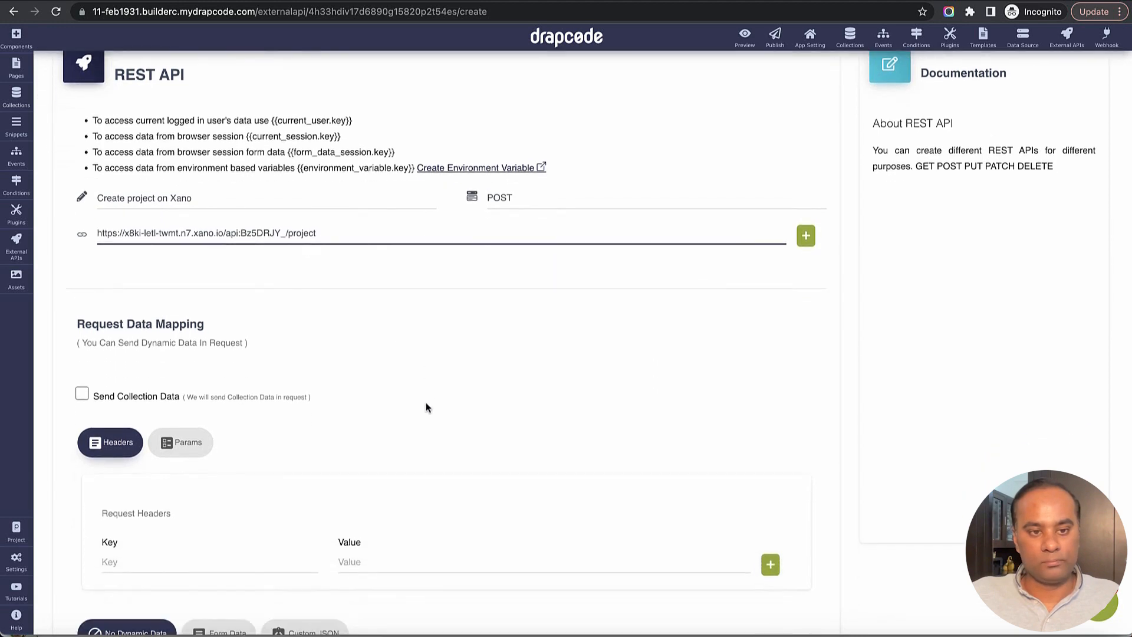
left_click(82, 255)
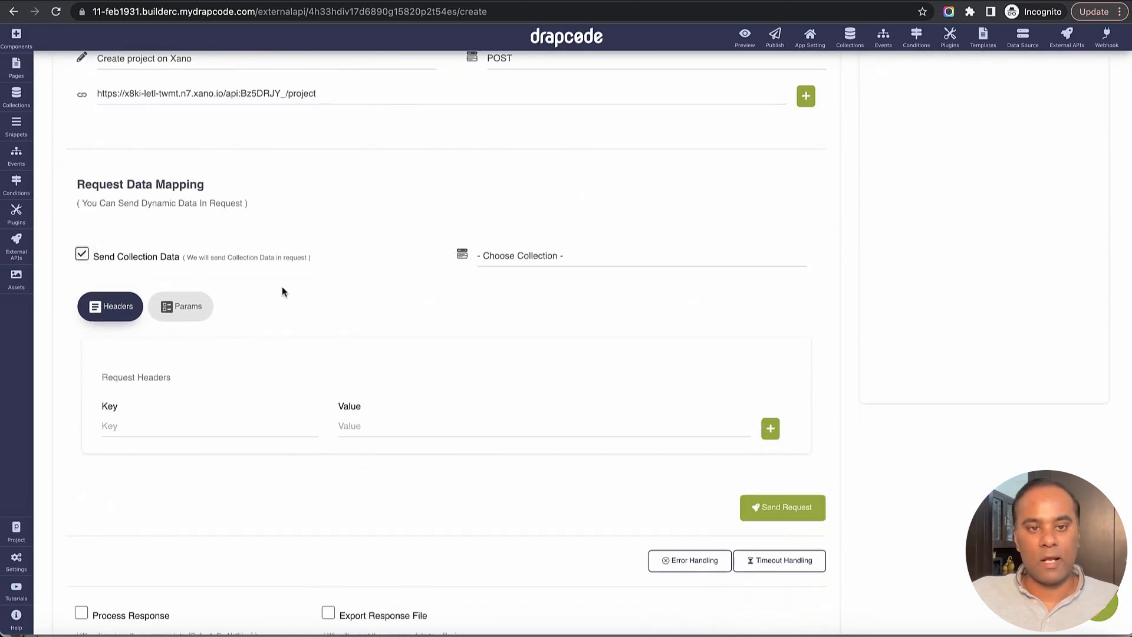
left_click(527, 259)
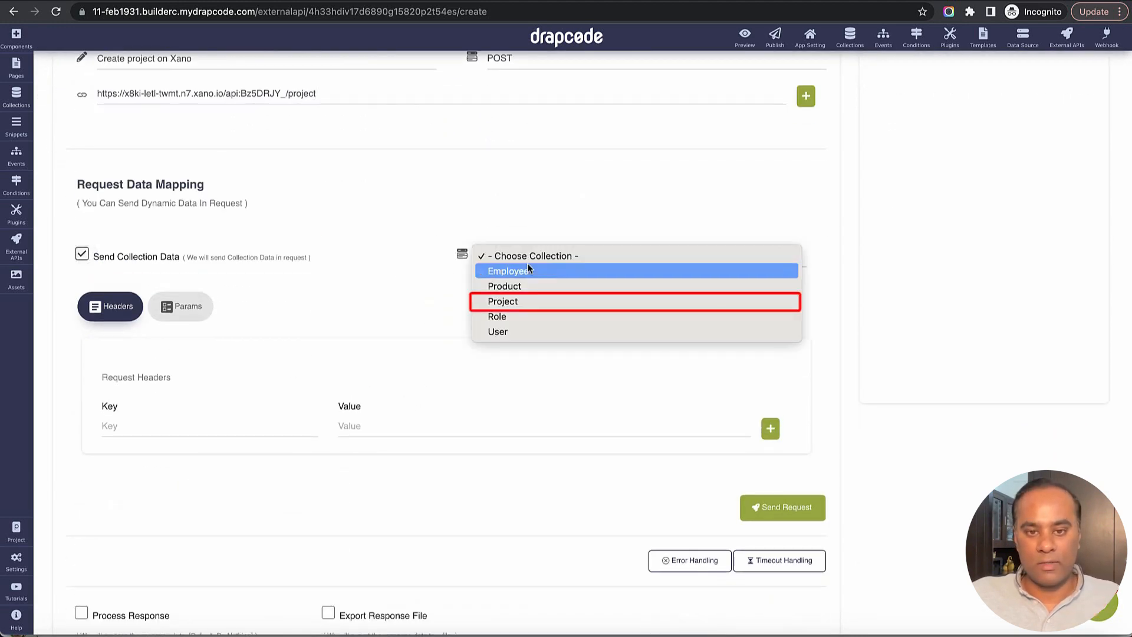
left_click(528, 301)
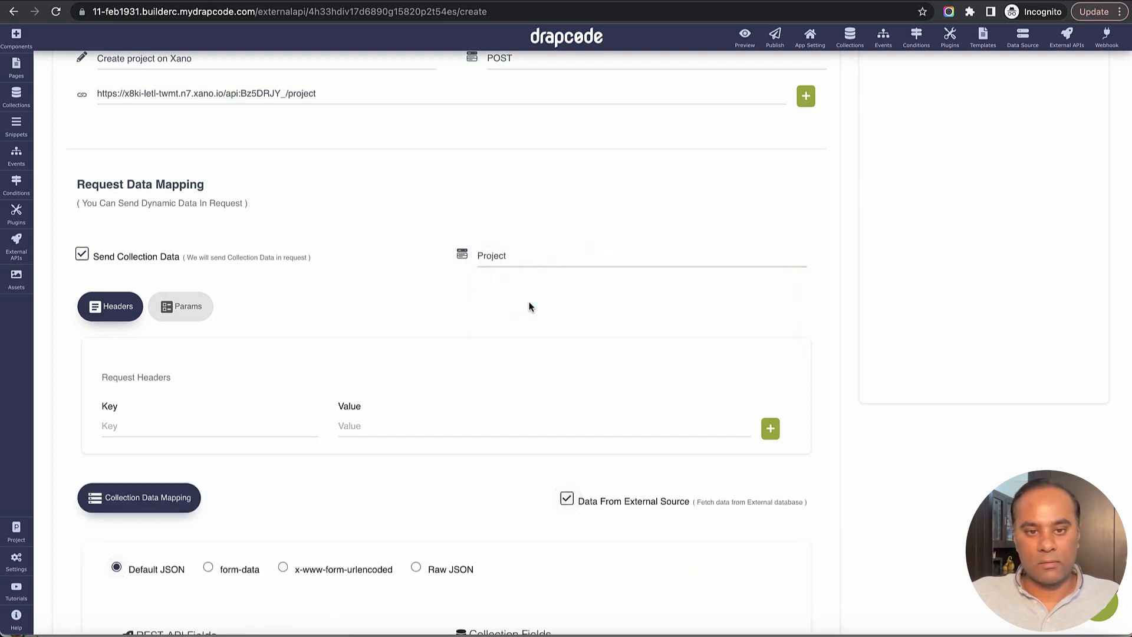
- Map the REST API field Name, copied from the Xano docs, to the collection's Name field
scroll(529, 304, "down", 2)
scroll(449, 280, "down", 2)
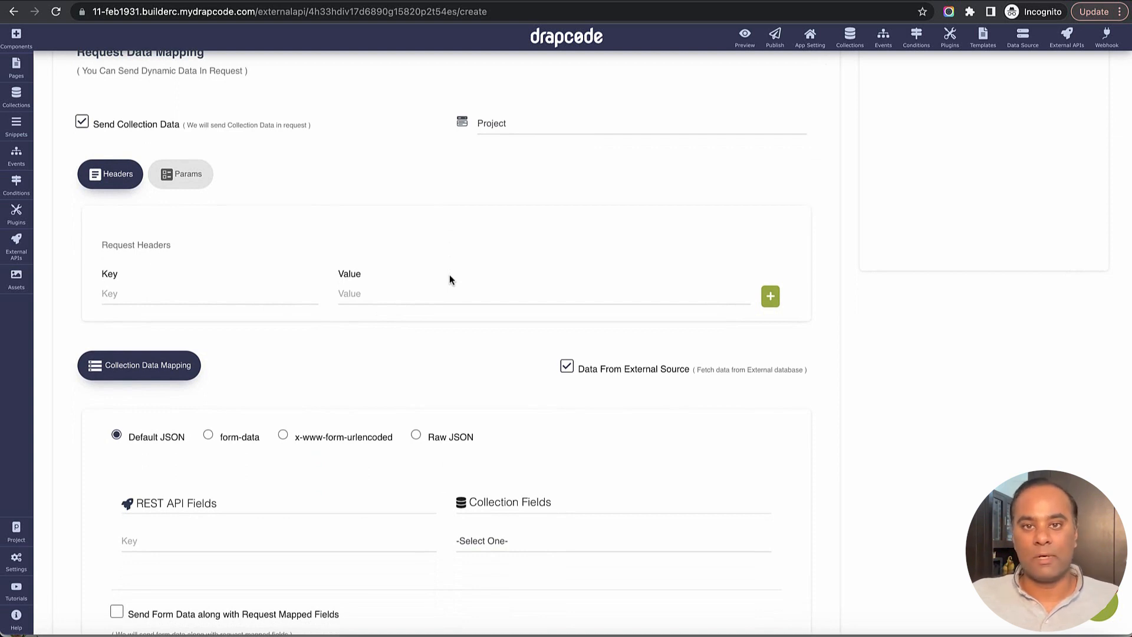
scroll(449, 276, "down", 1)
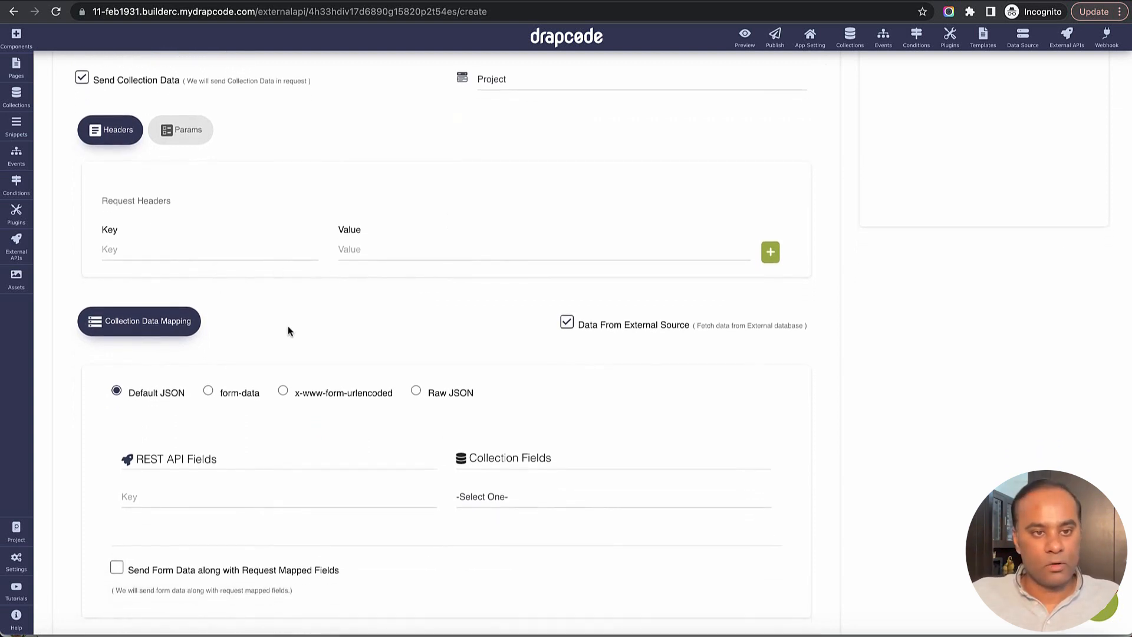
scroll(288, 329, "down", 5)
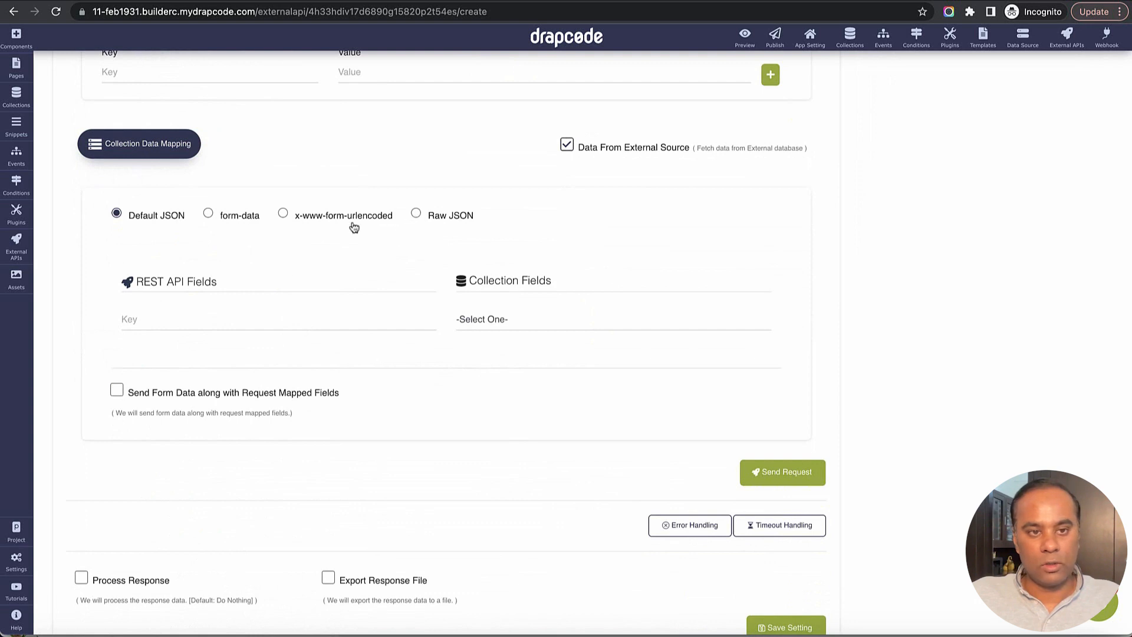
scroll(338, 230, "up", 1)
scroll(338, 230, "up", 1)
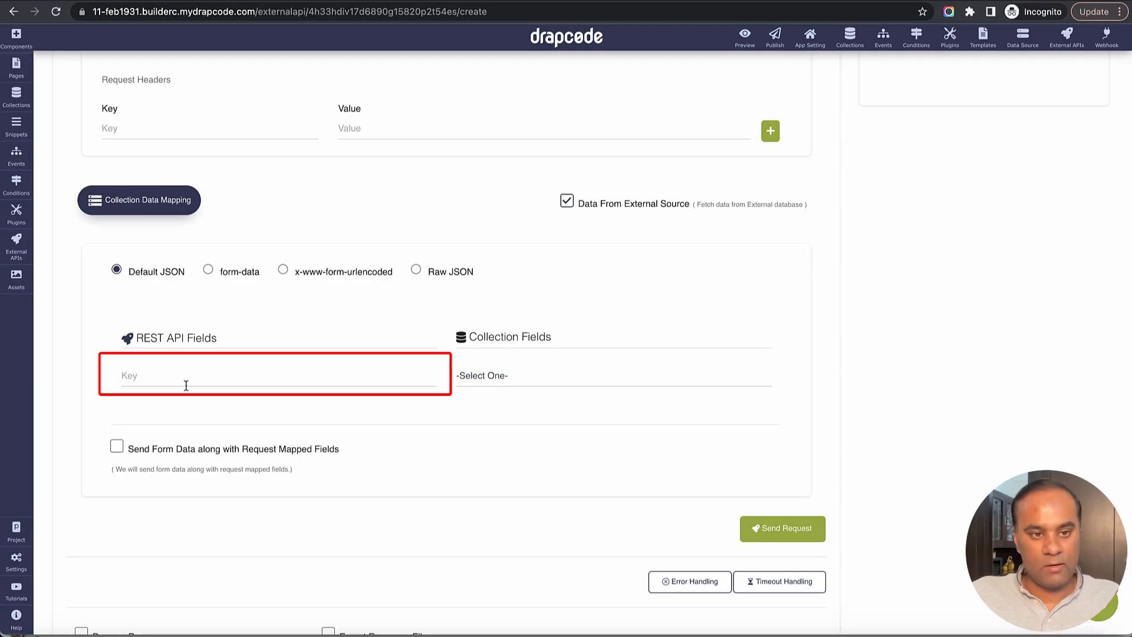
left_click(186, 382)
key("super+v")
left_click(505, 378)
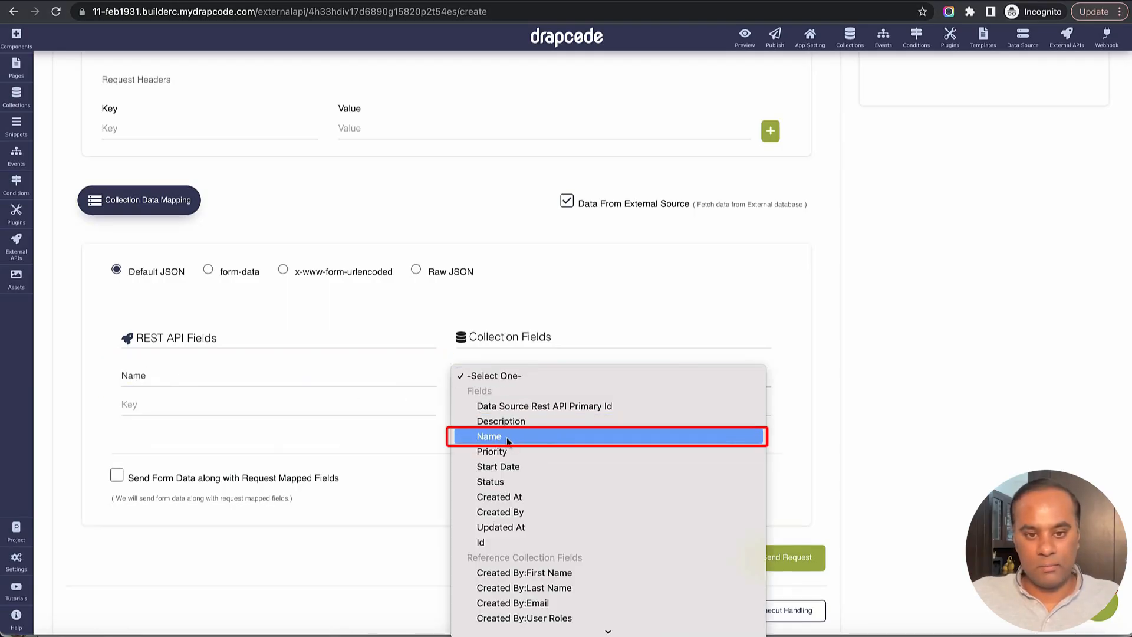
left_click(501, 434)
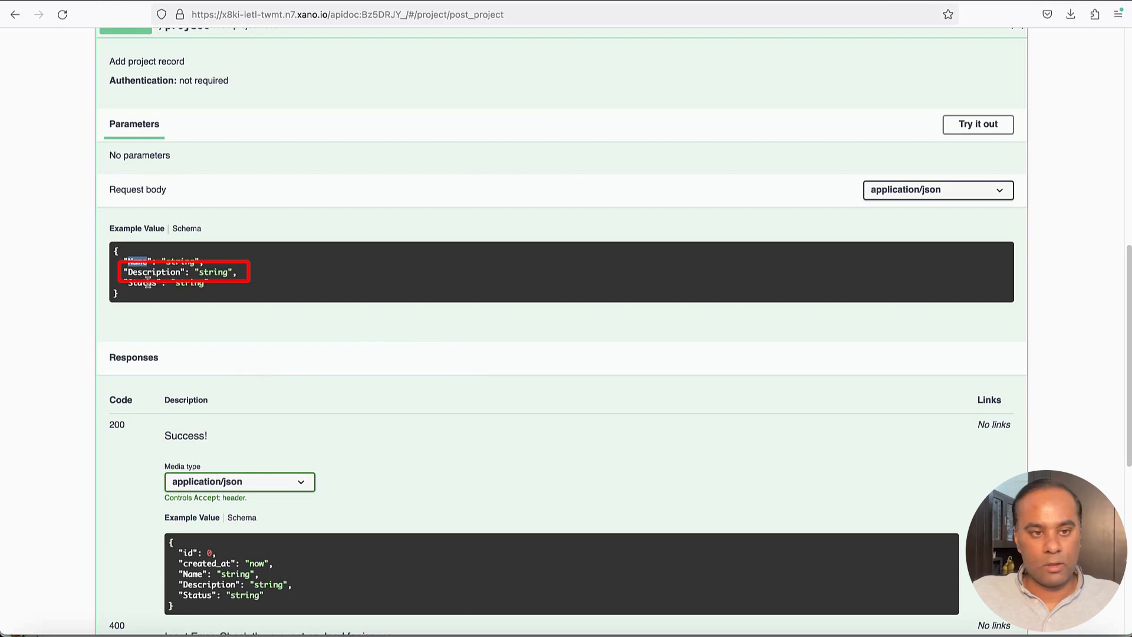
- Copy the Description key from the Xano docs and map it to the collection's Description field
double_click(145, 275)
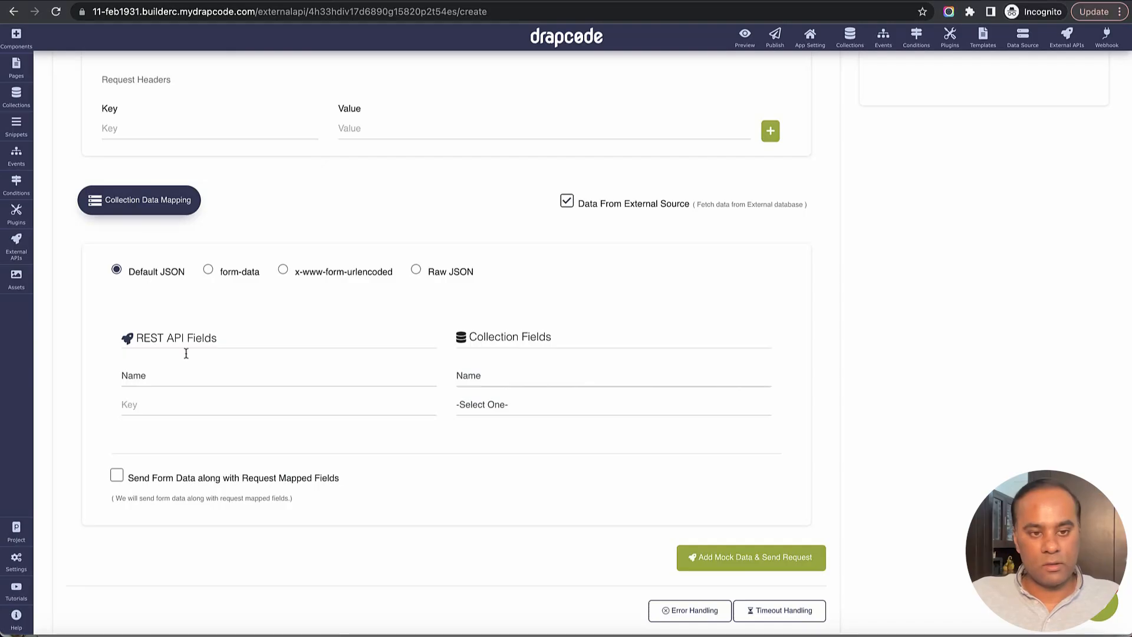
left_click(205, 409)
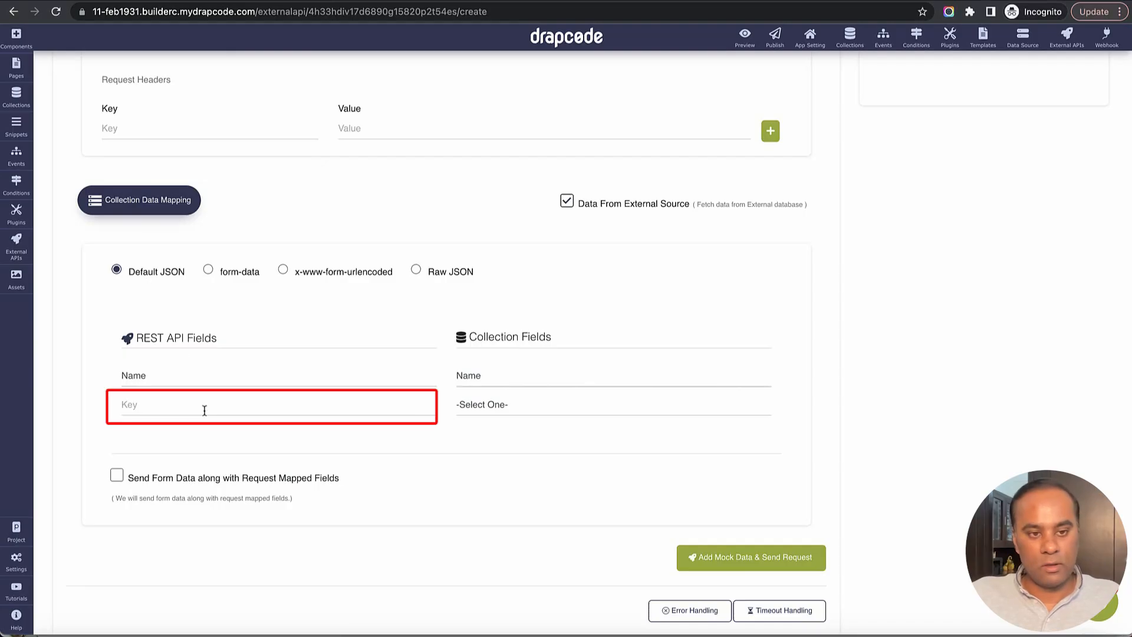
key("super+v")
left_click(495, 413)
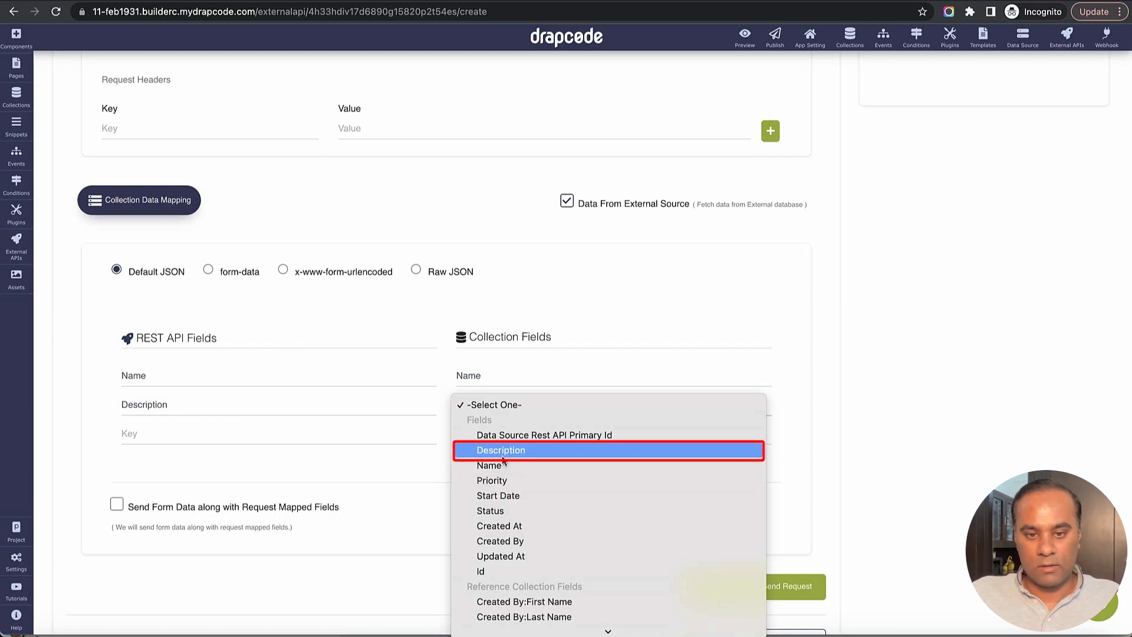
left_click(502, 451)
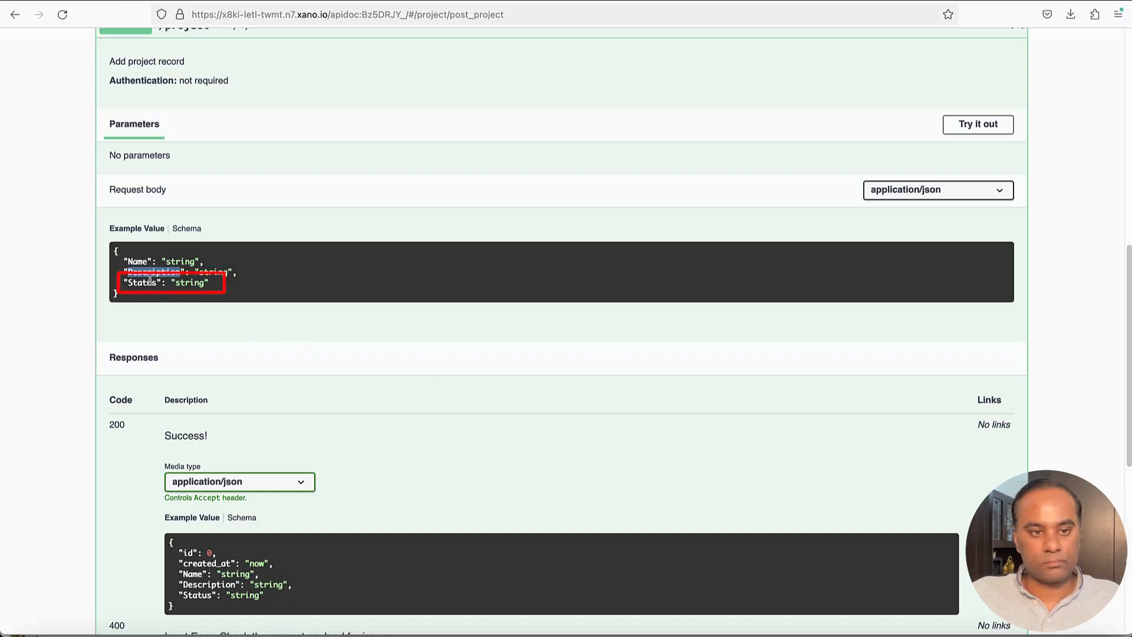
- Copy the Status key from the Xano docs, map it to the collection's Status field, and save the API
double_click(144, 282)
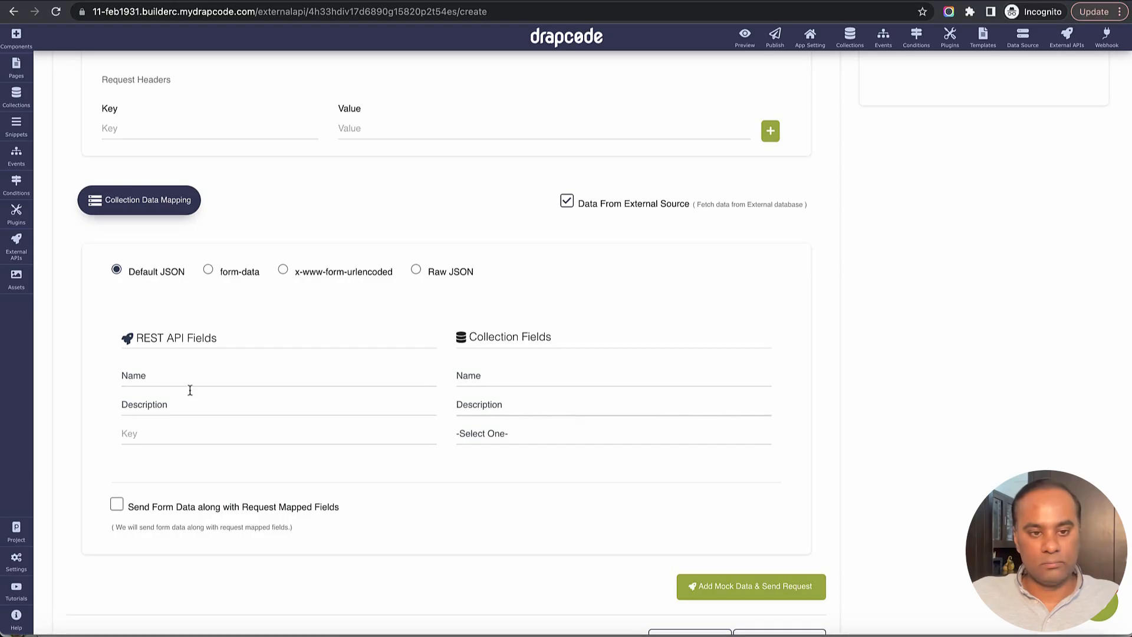
left_click(189, 435)
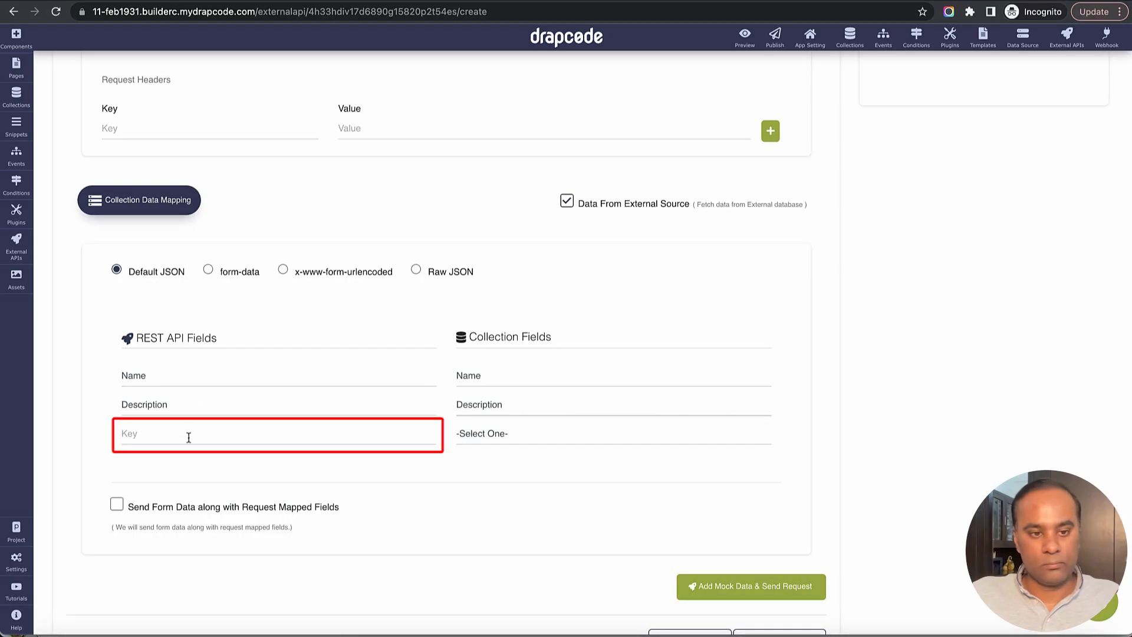
key("ctrl+v")
left_click(472, 442)
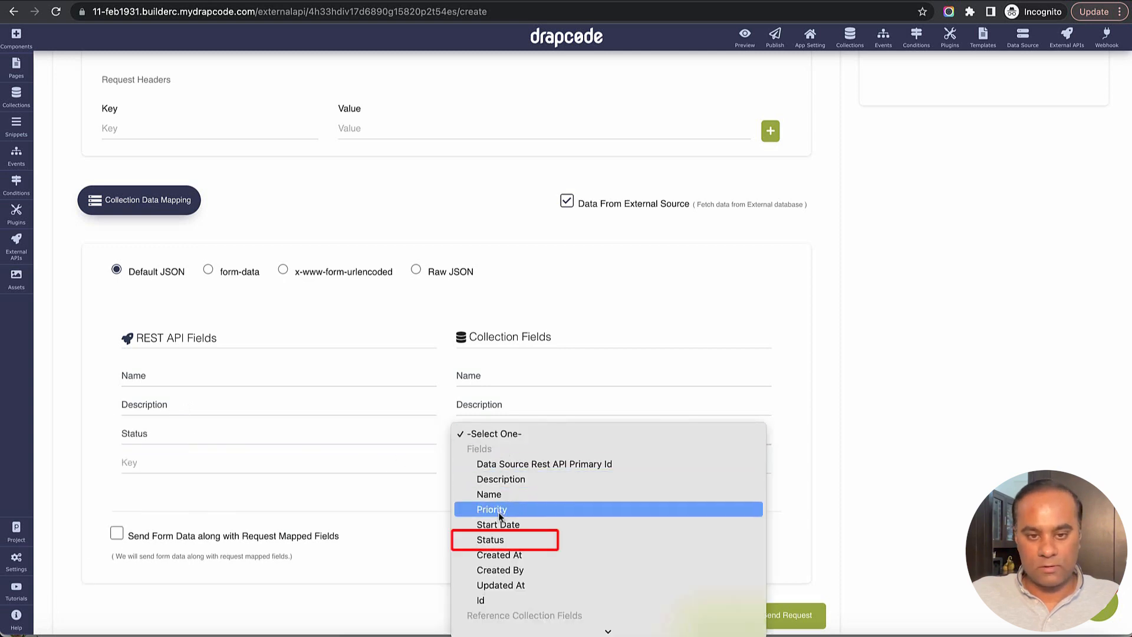
left_click(527, 539)
scroll(542, 534, "down", 4)
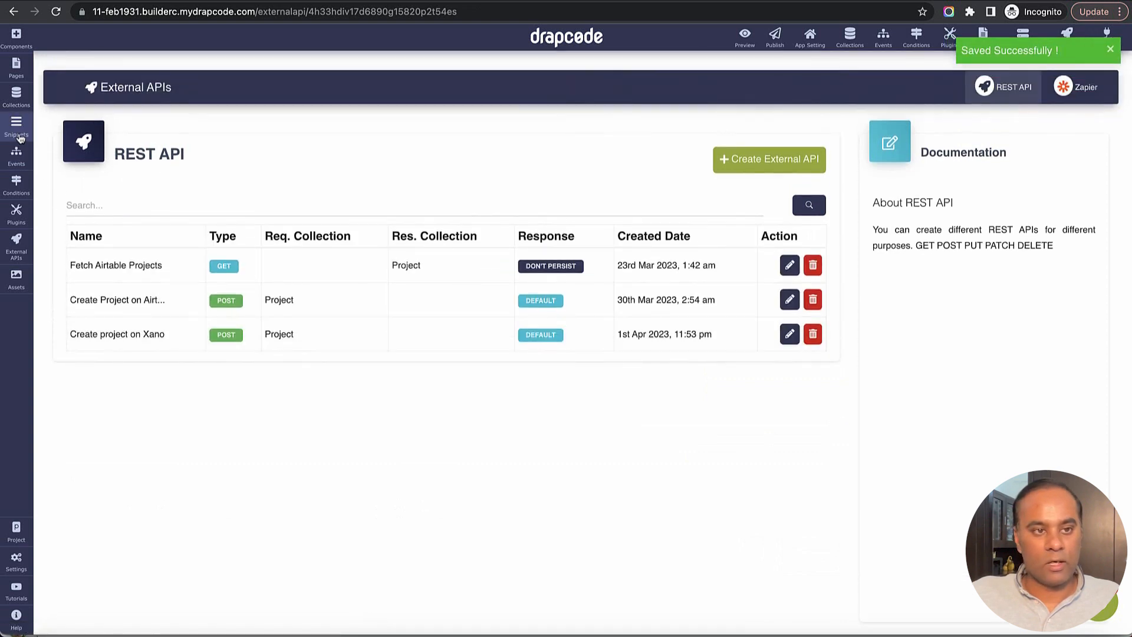
- Create a new event named Create project on Xano
left_click(16, 155)
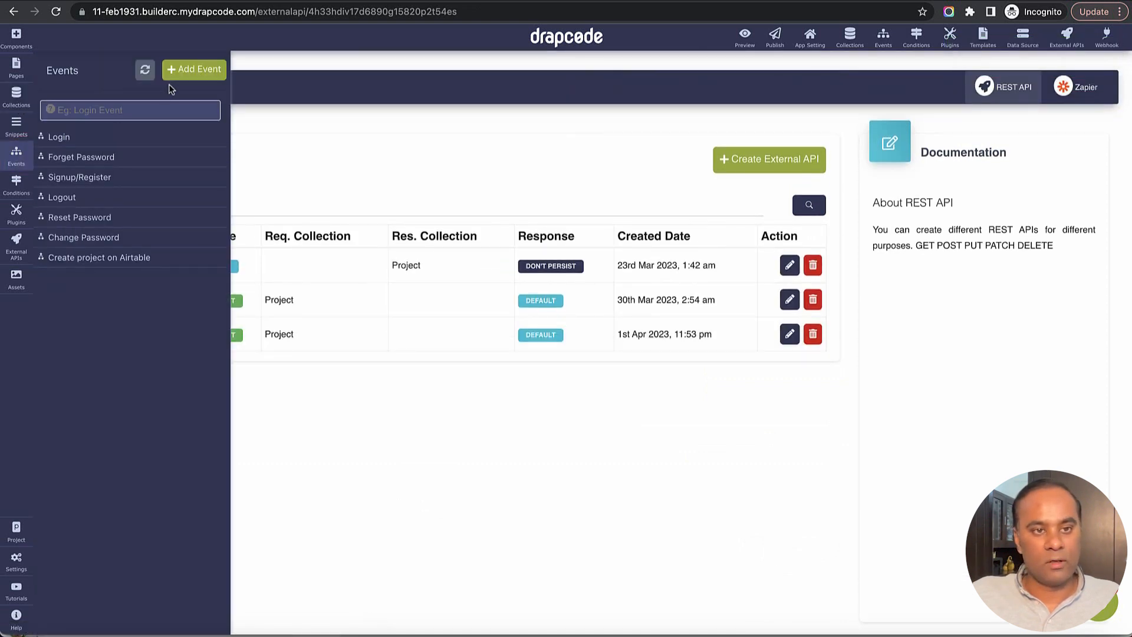
left_click(194, 69)
left_click(363, 158)
type("Create project on Xano")
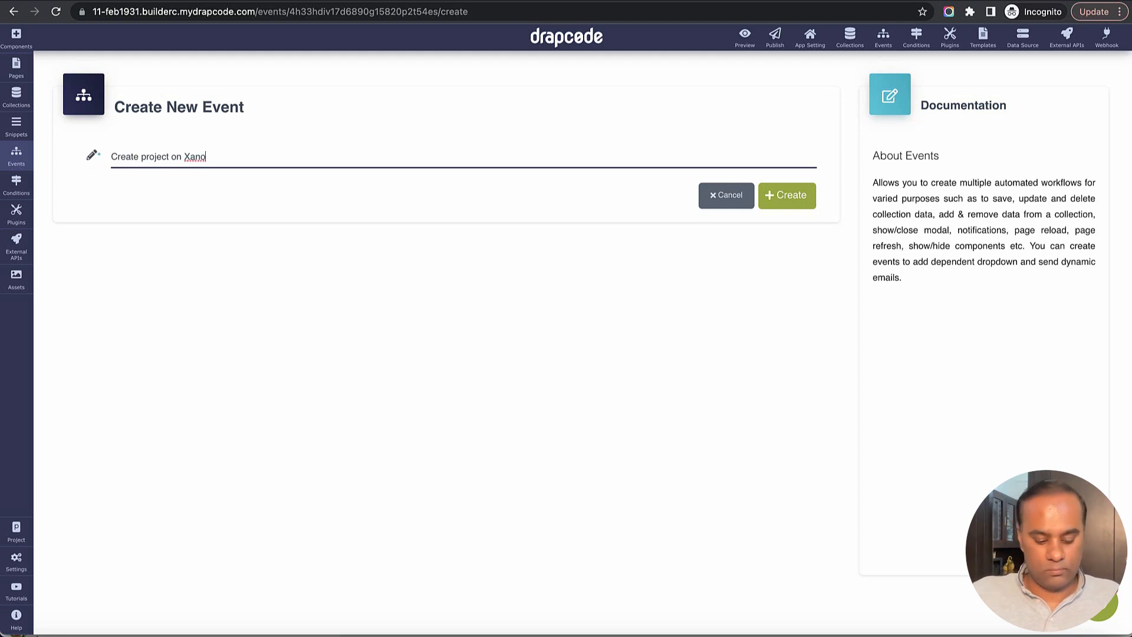
left_click(787, 195)
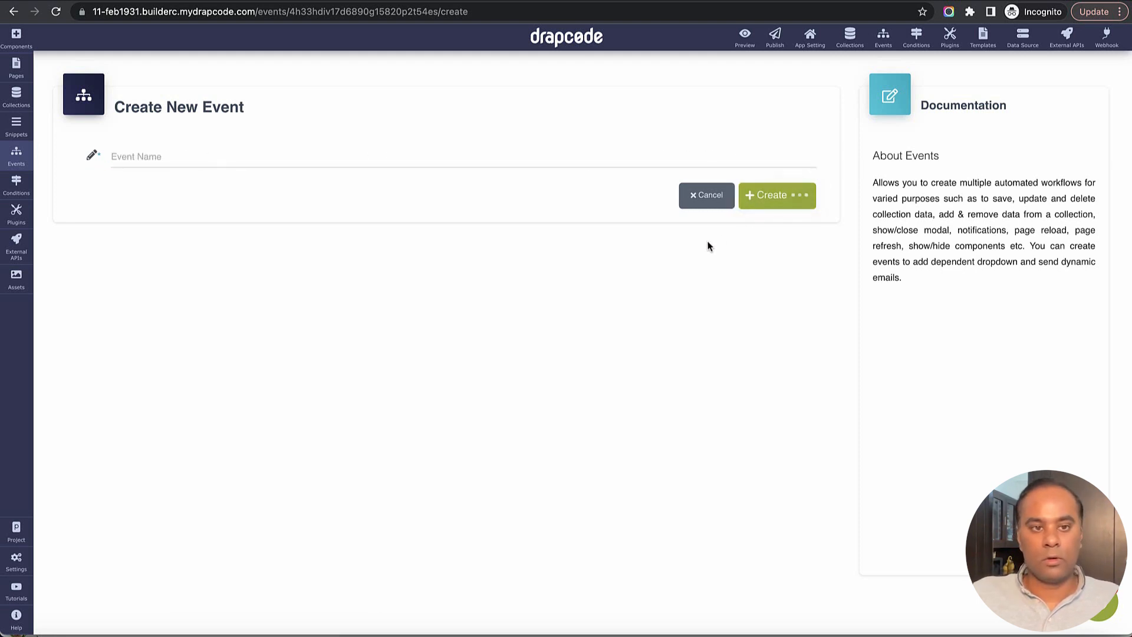
- Add a Save Data action for the Project collection with success message "Saved Data" and error message "Error"
left_click(446, 231)
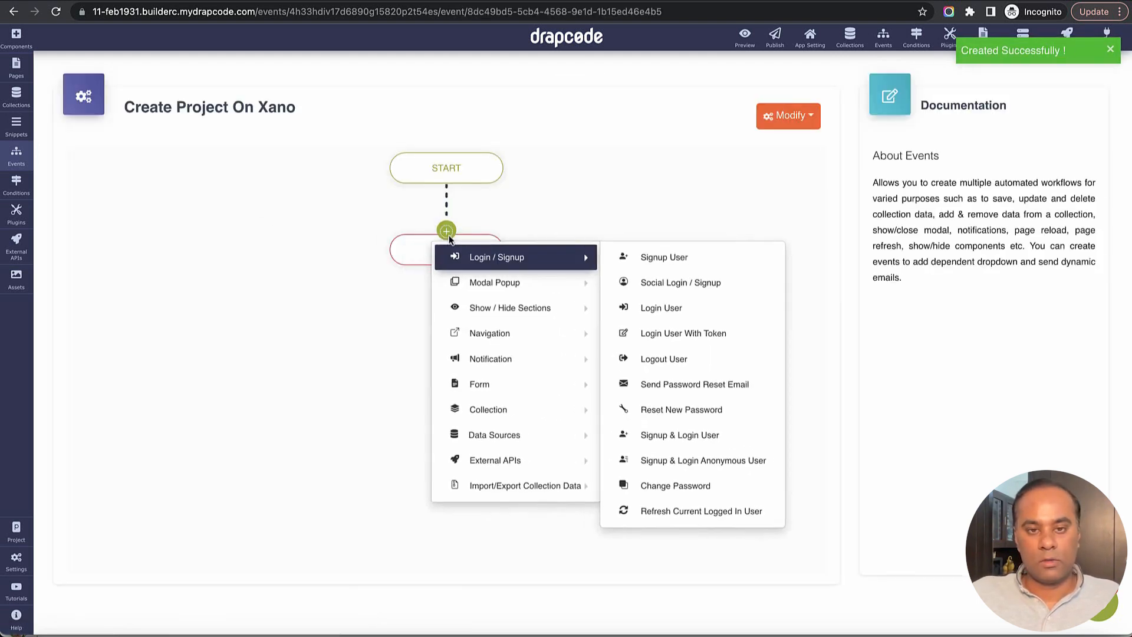
mouse_move(519, 409)
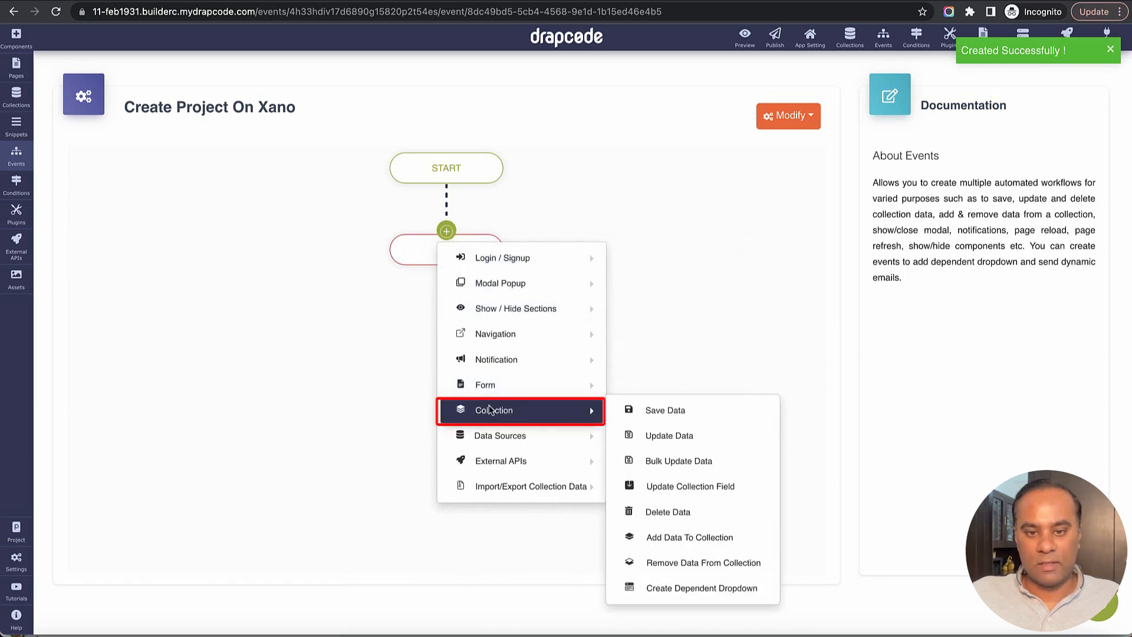
left_click(670, 411)
left_click(551, 177)
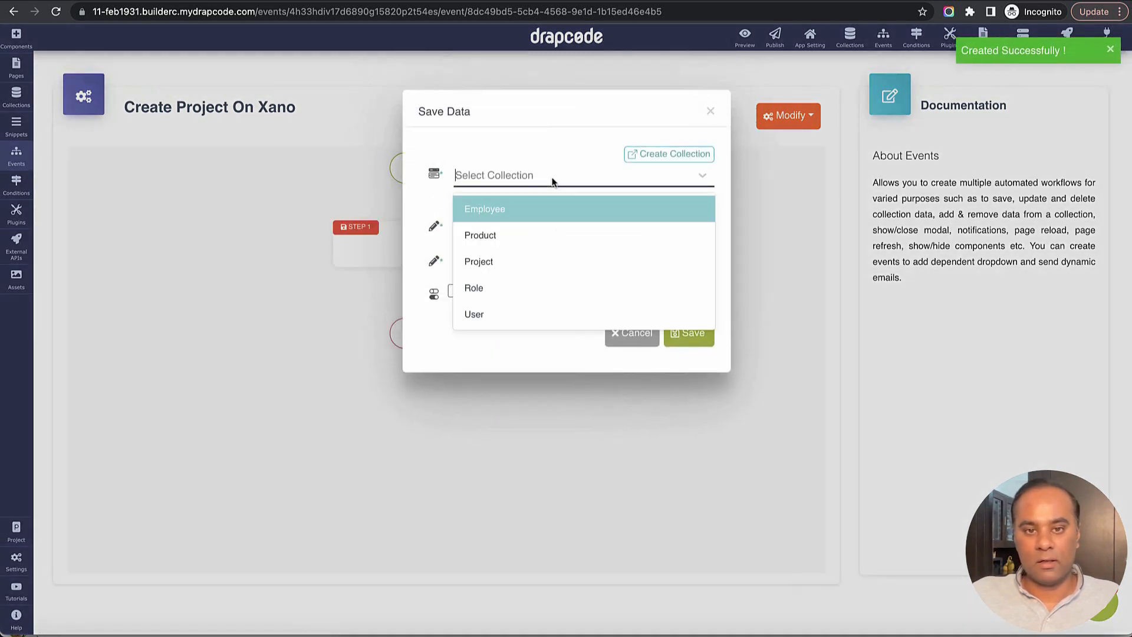
left_click(549, 257)
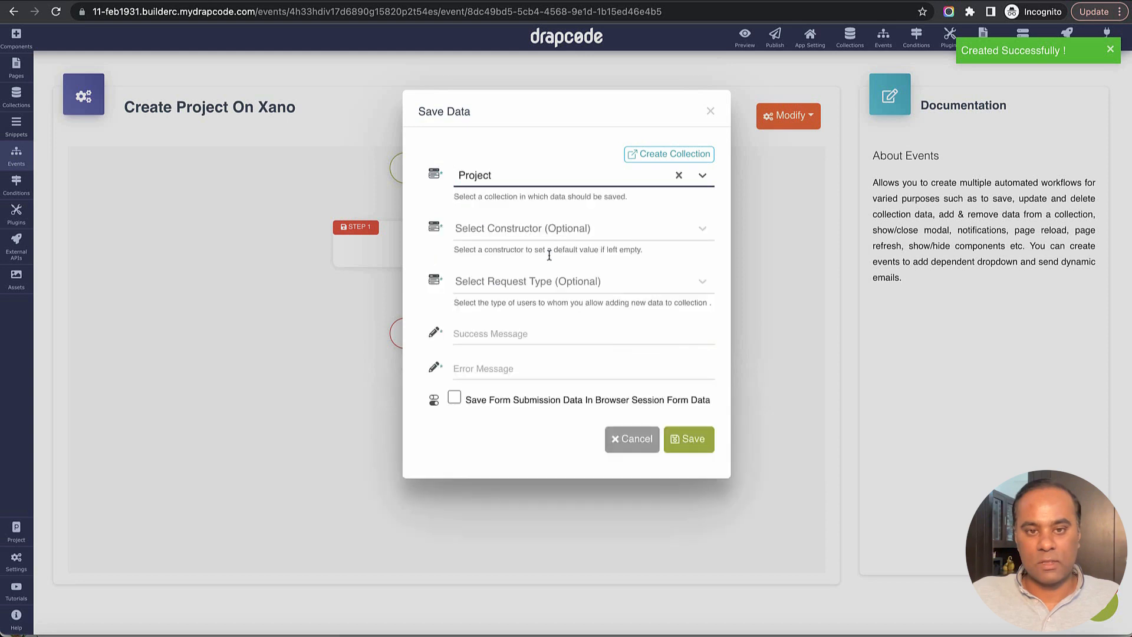
left_click(542, 326)
type("S")
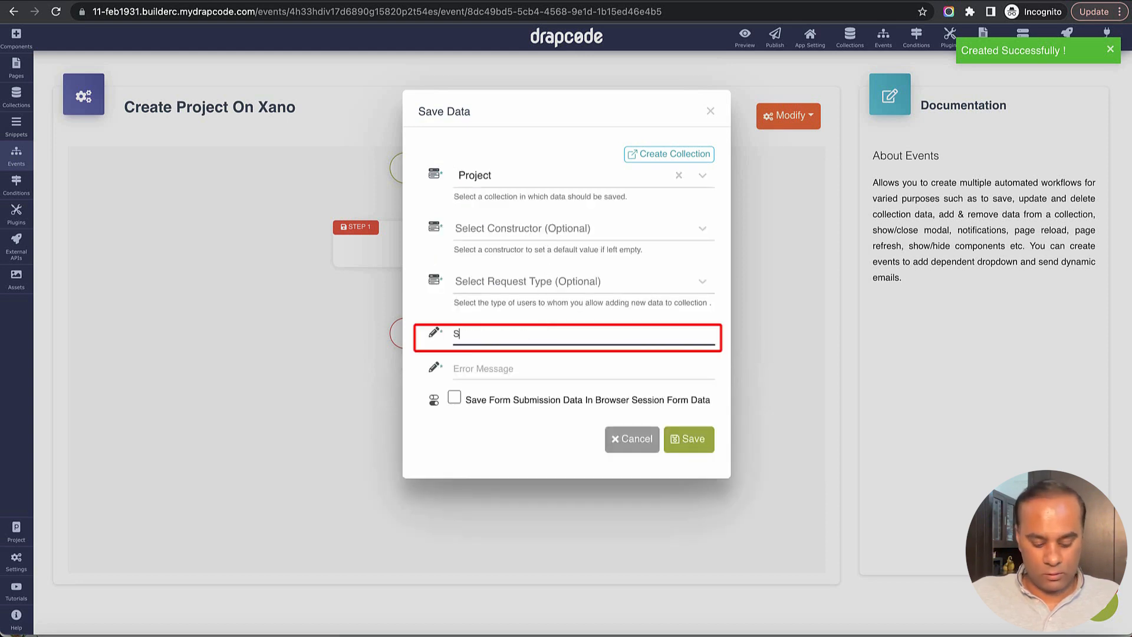
type("aved Data")
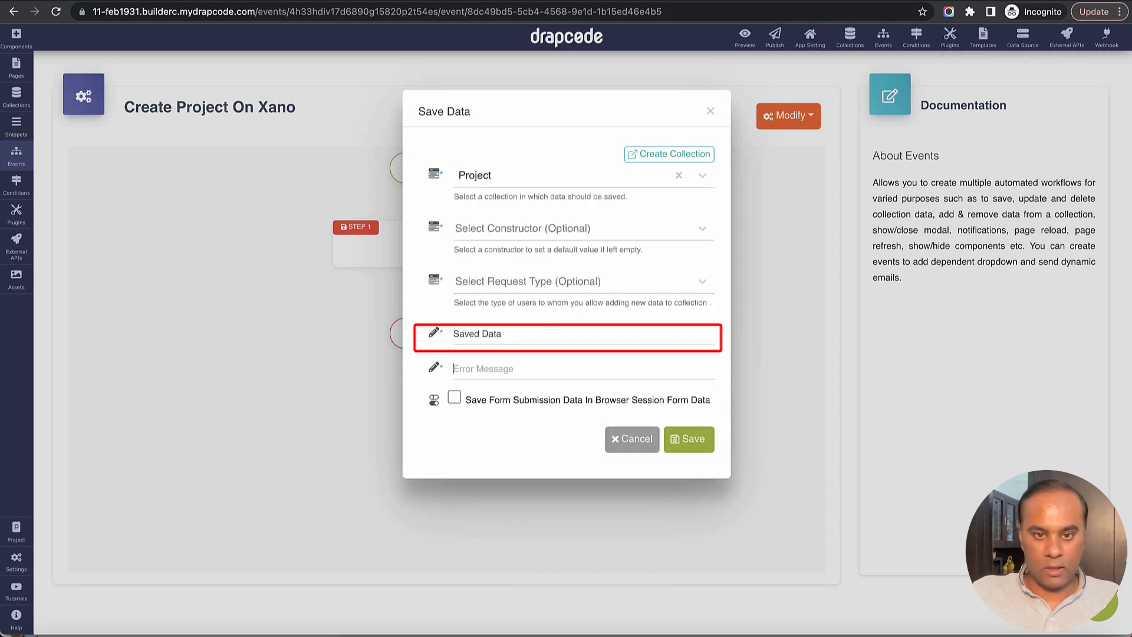
key("Tab")
type("Err")
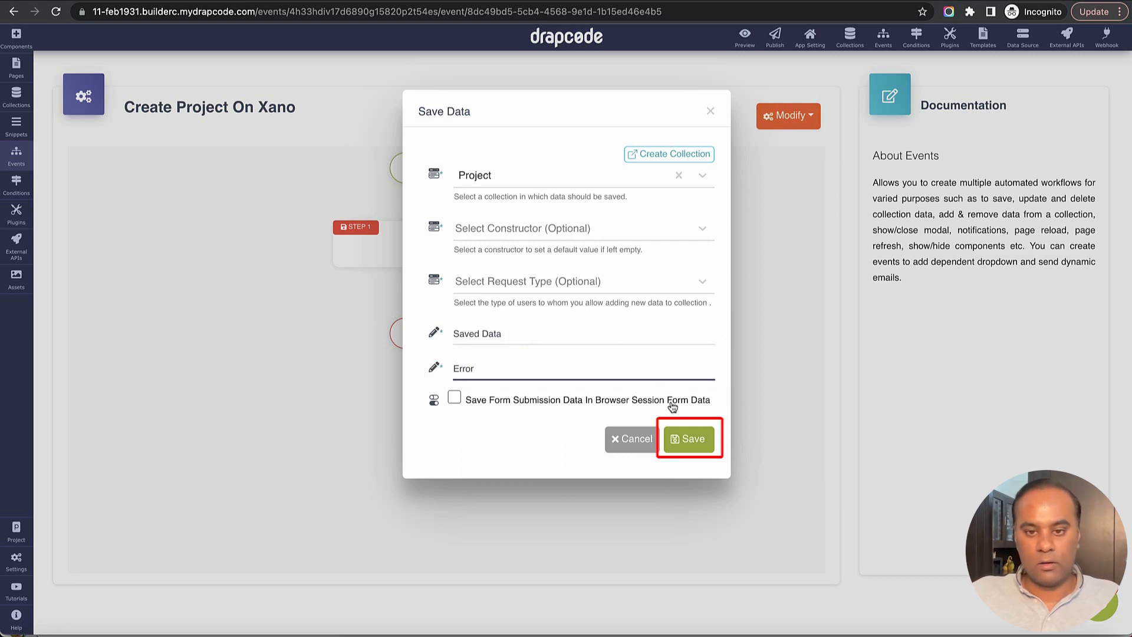
left_click(681, 437)
- Add a Send Data To External API action using Create project on Xano with success message "API to Xano"
left_click(449, 321)
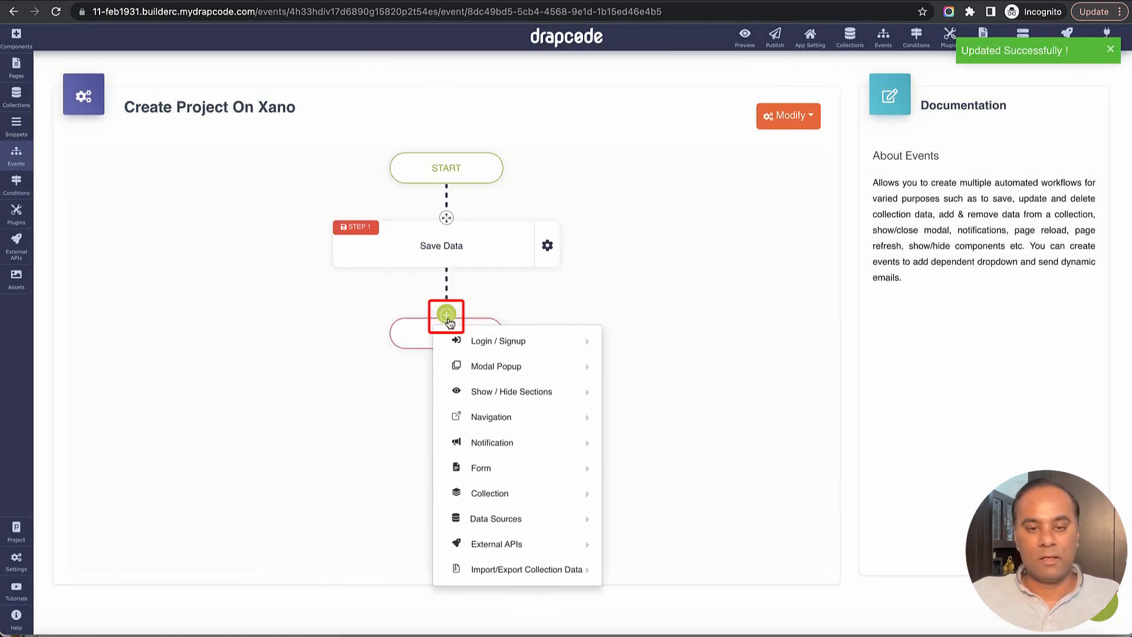
mouse_move(504, 517)
mouse_move(513, 544)
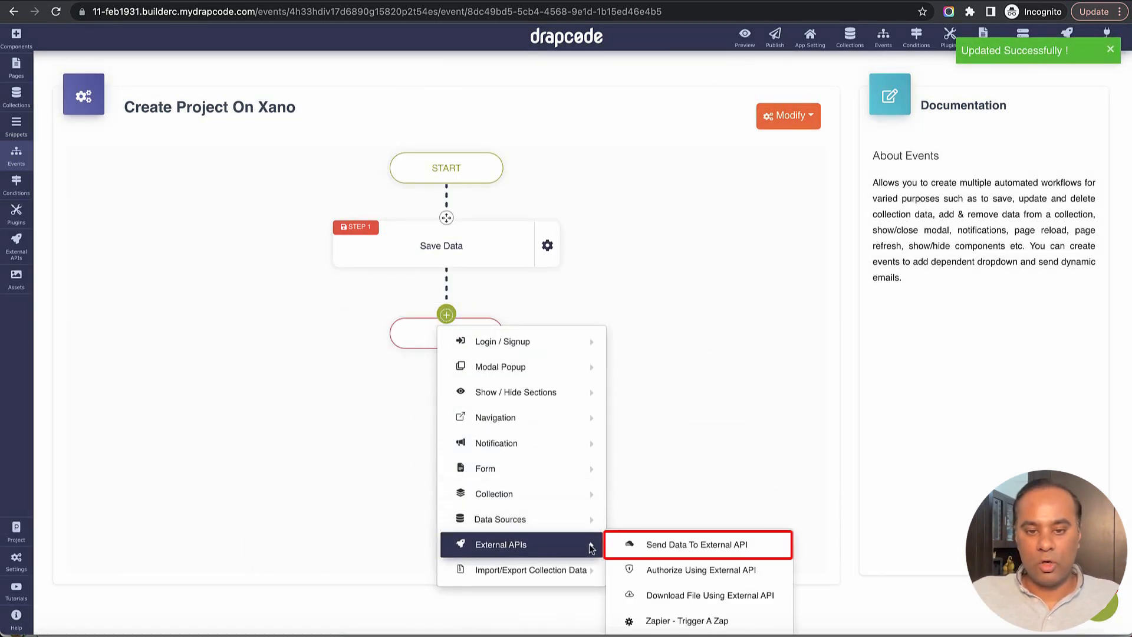
left_click(666, 544)
left_click(547, 178)
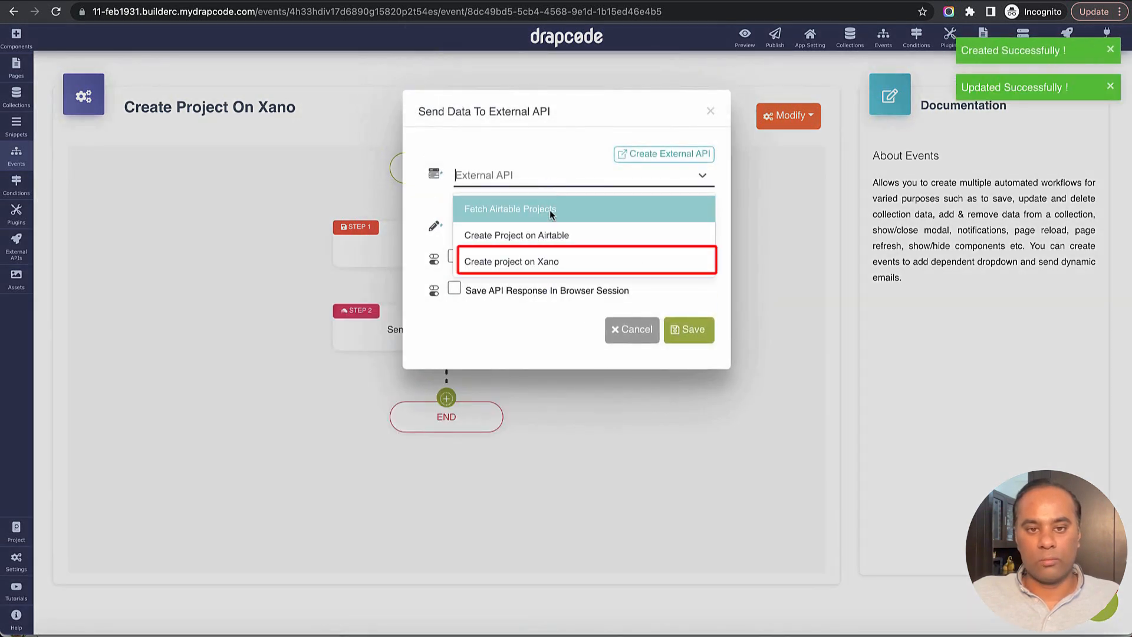
left_click(554, 263)
left_click(539, 228)
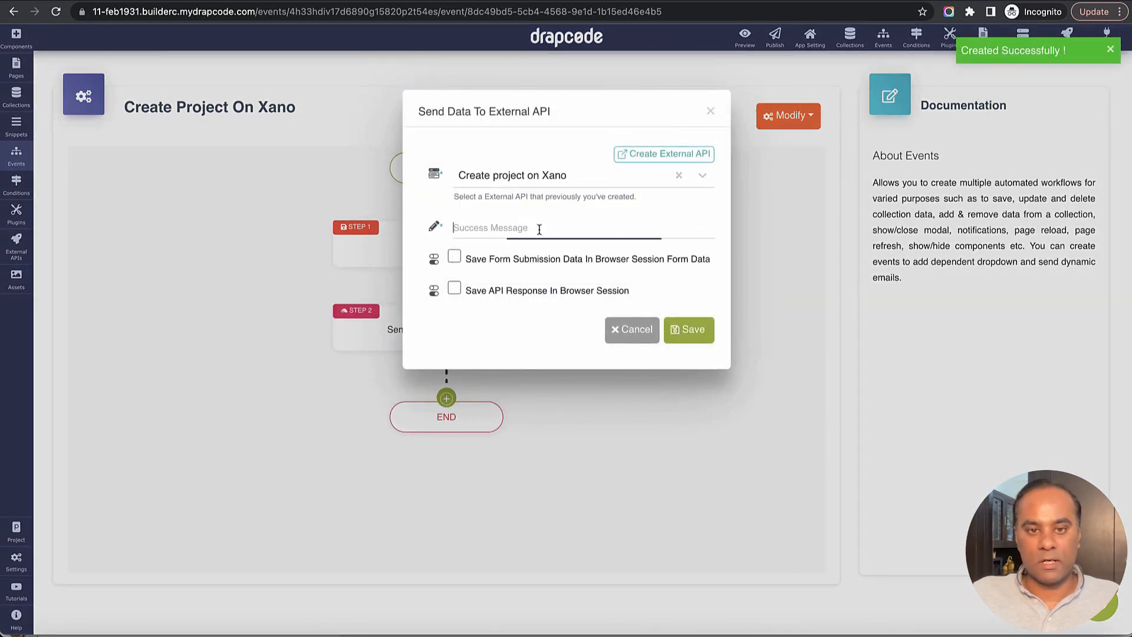
type("API to Xano")
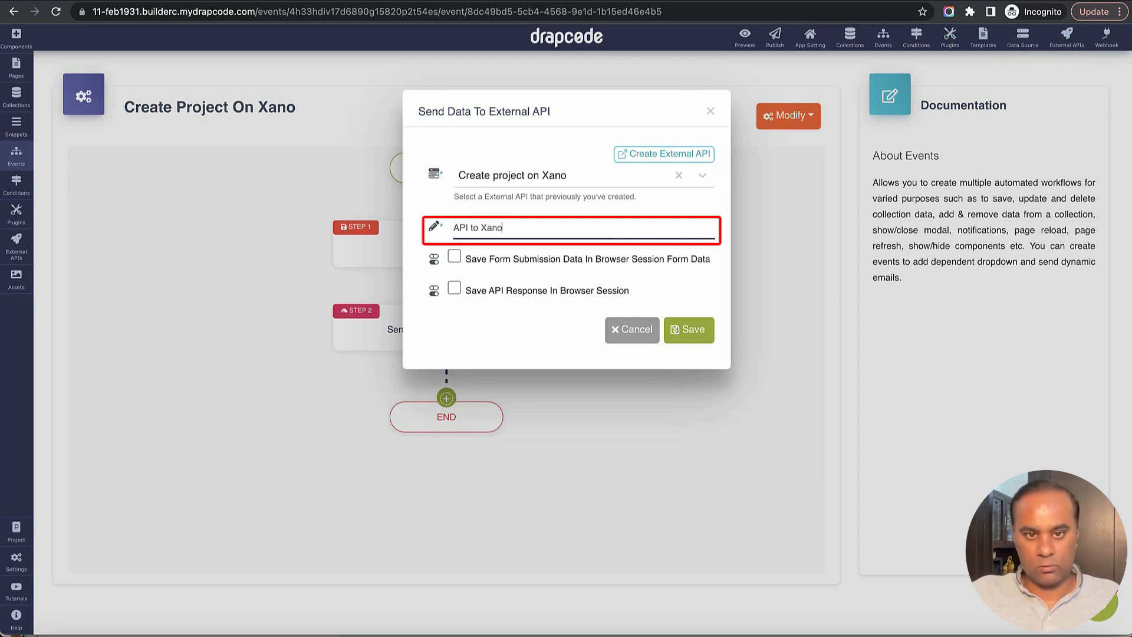
key("Tab")
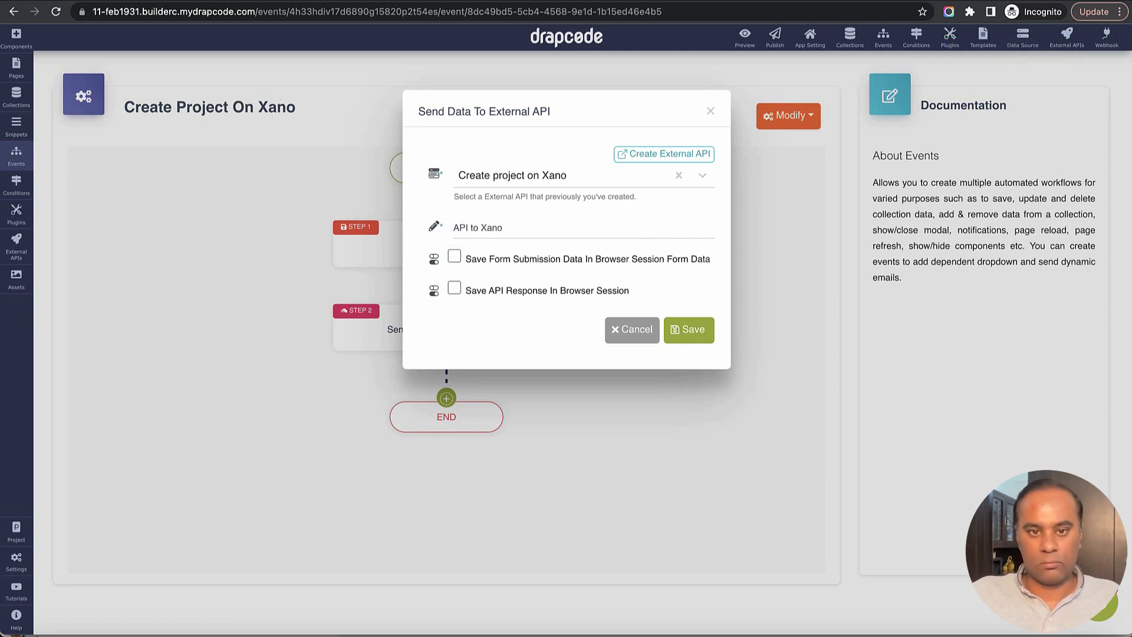
left_click(689, 330)
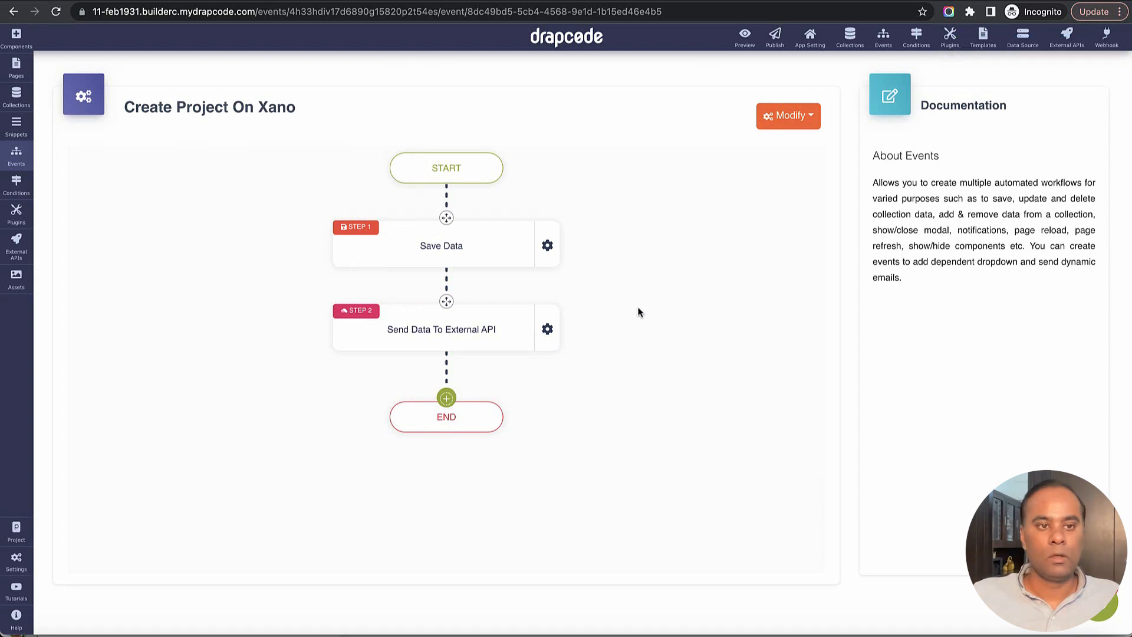
- Open the Home page in the editor and delete the existing Project Form
left_click(16, 66)
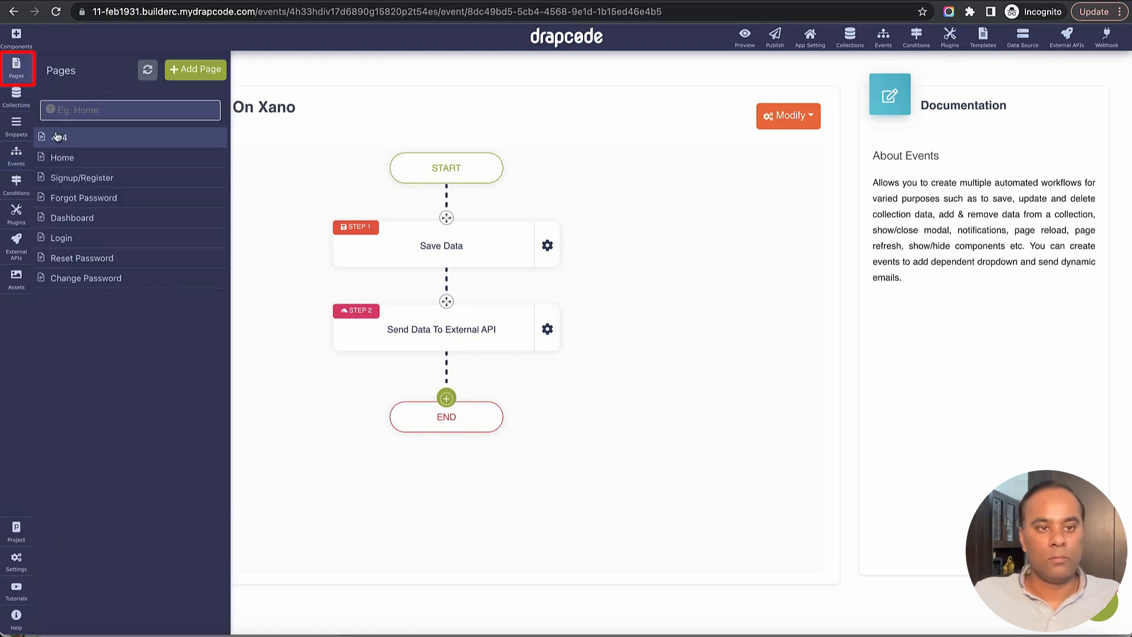
left_click(86, 159)
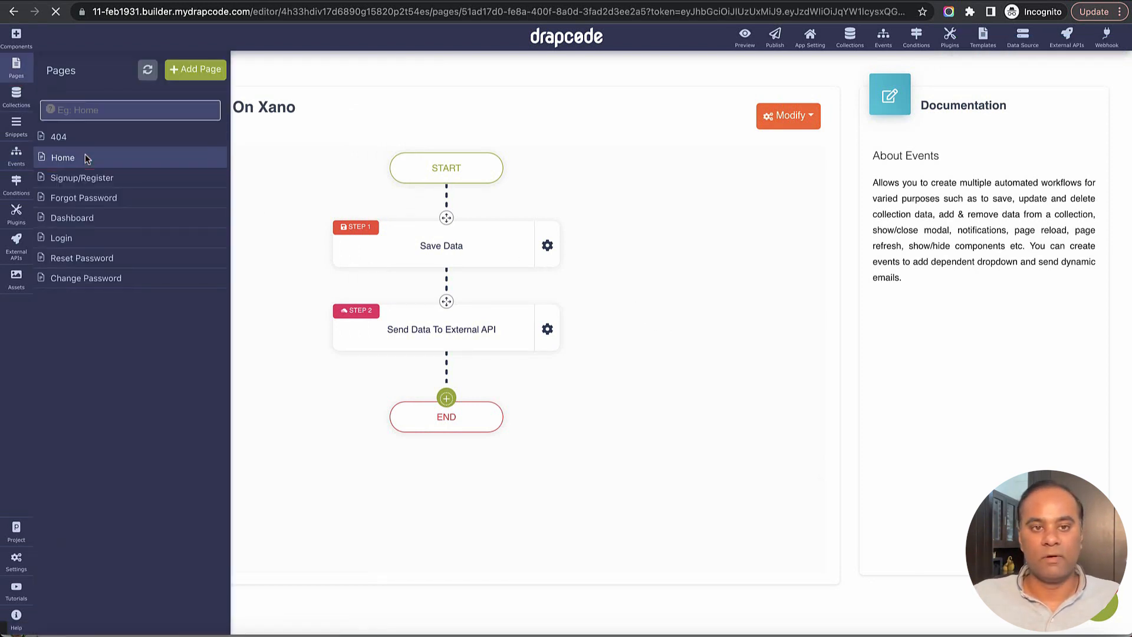
left_click(946, 137)
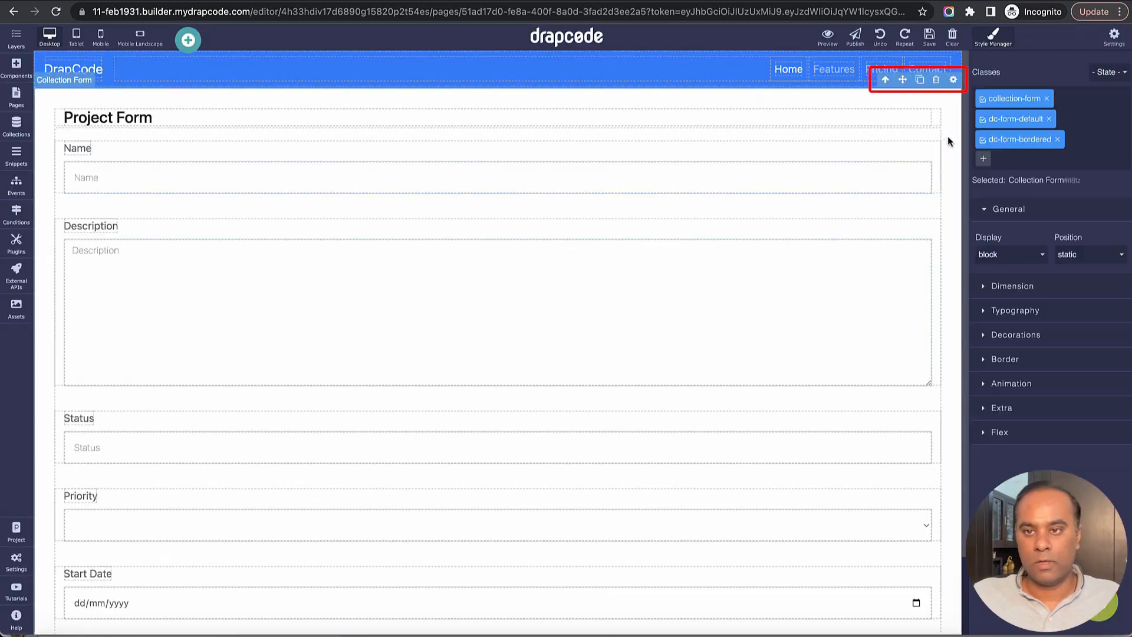
left_click(934, 78)
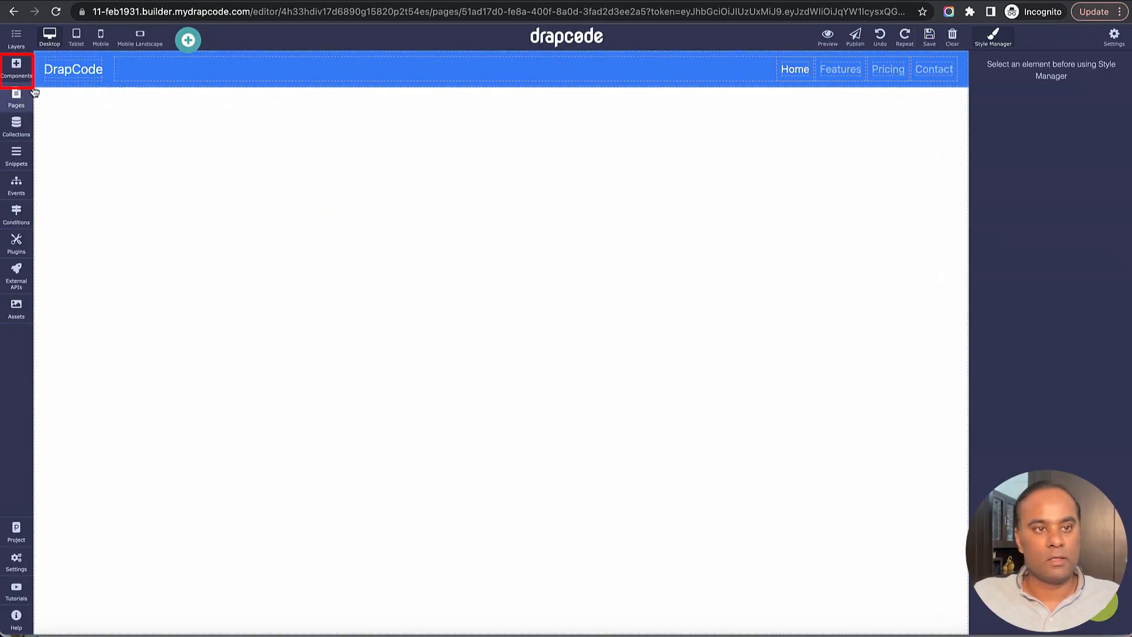
- Add a Sections block to the page and drop a Collection Form into it
left_click(16, 66)
left_click_drag(91, 237, 225, 316)
left_click(447, 170)
left_click(16, 67)
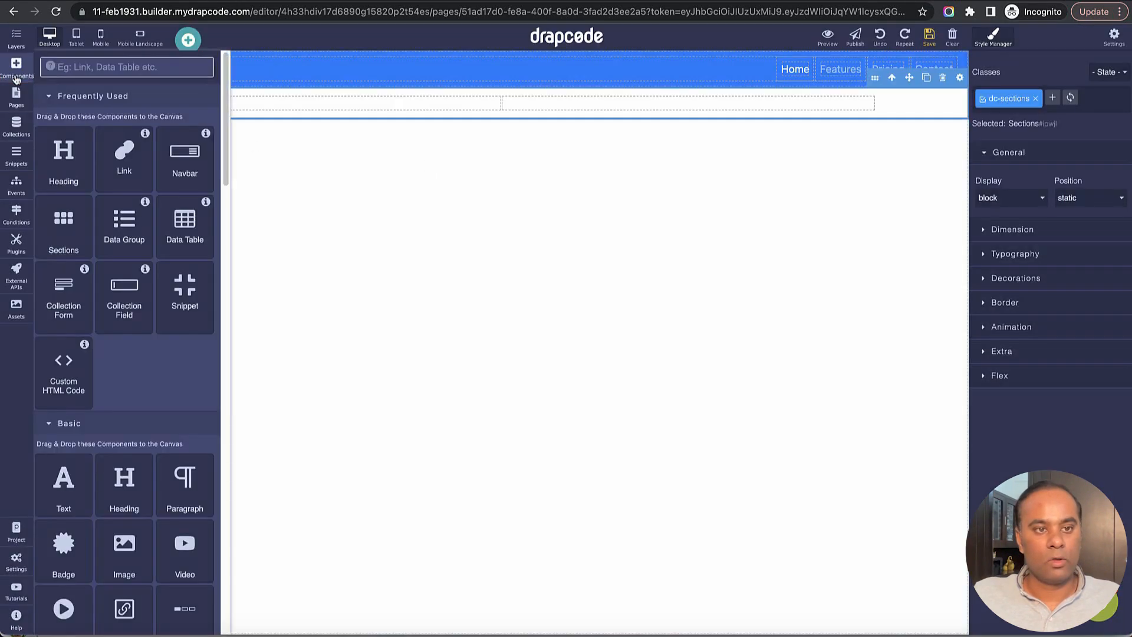
left_click_drag(72, 306, 615, 108)
- Set the form's collection to Project and its event to Create project on Xano
left_click(1016, 158)
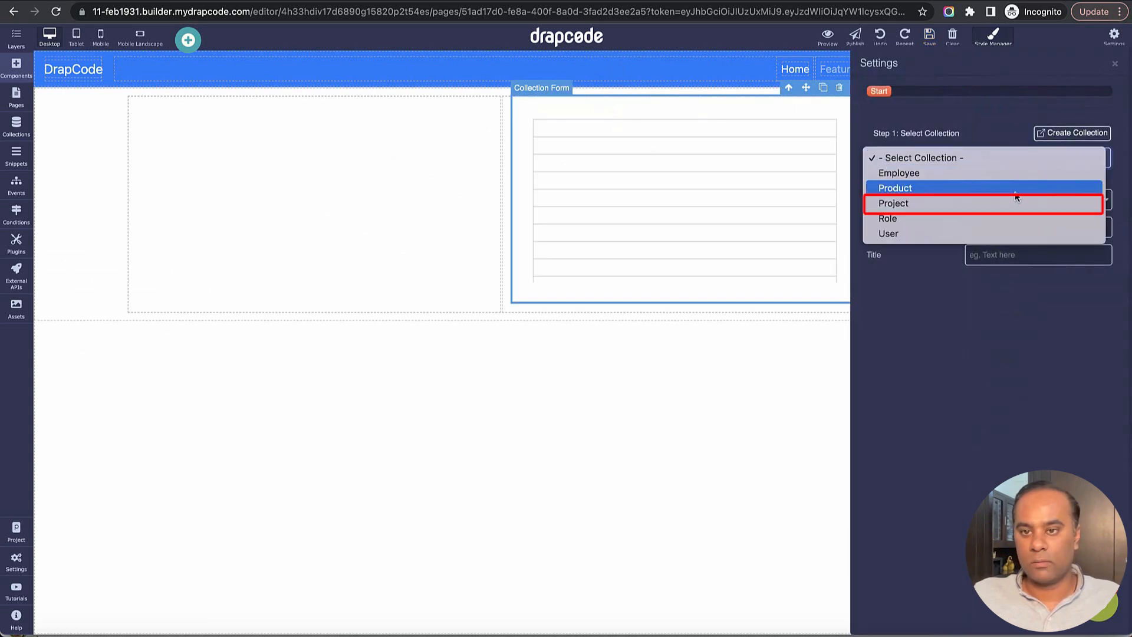
left_click(1014, 203)
left_click(967, 274)
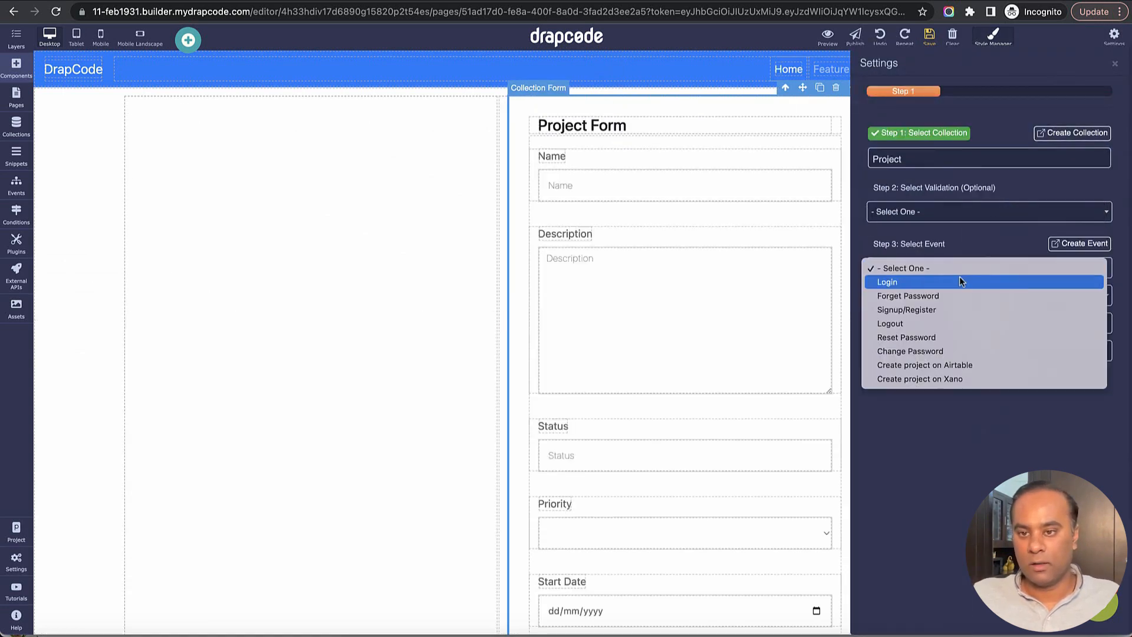
left_click(950, 380)
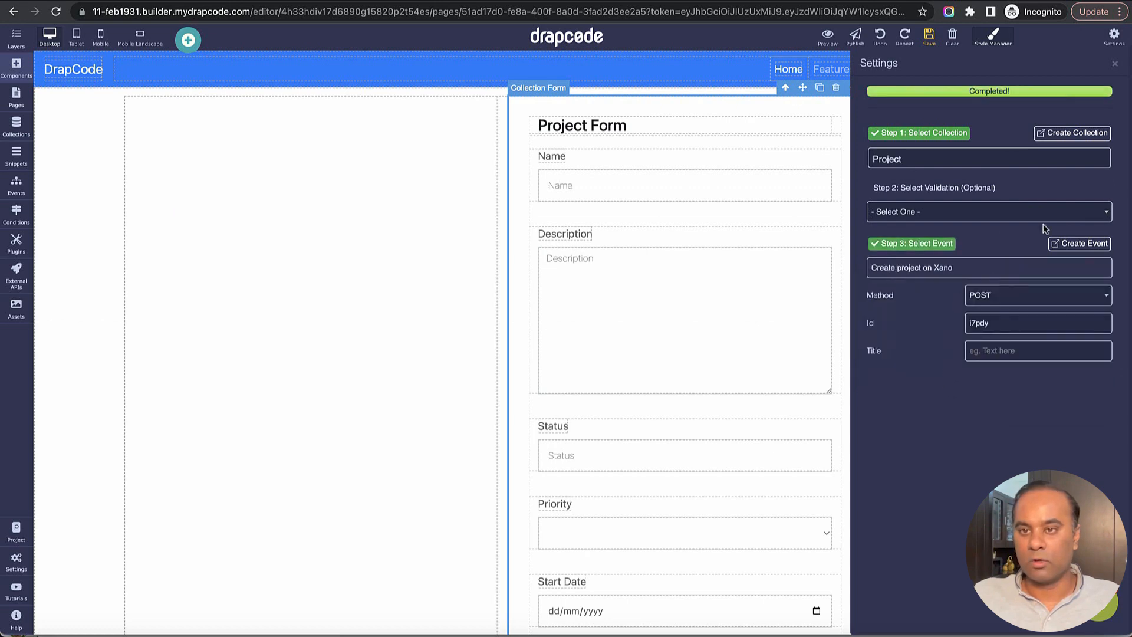
left_click(1114, 63)
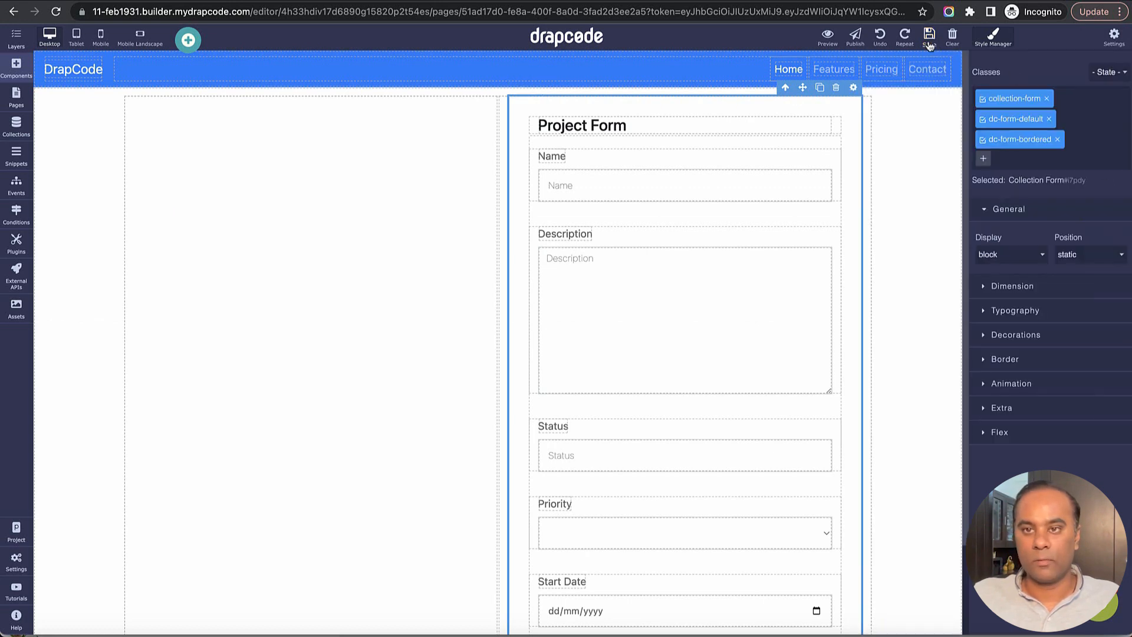
- Scroll through the new form and open the app preview
scroll(733, 385, "down", 2)
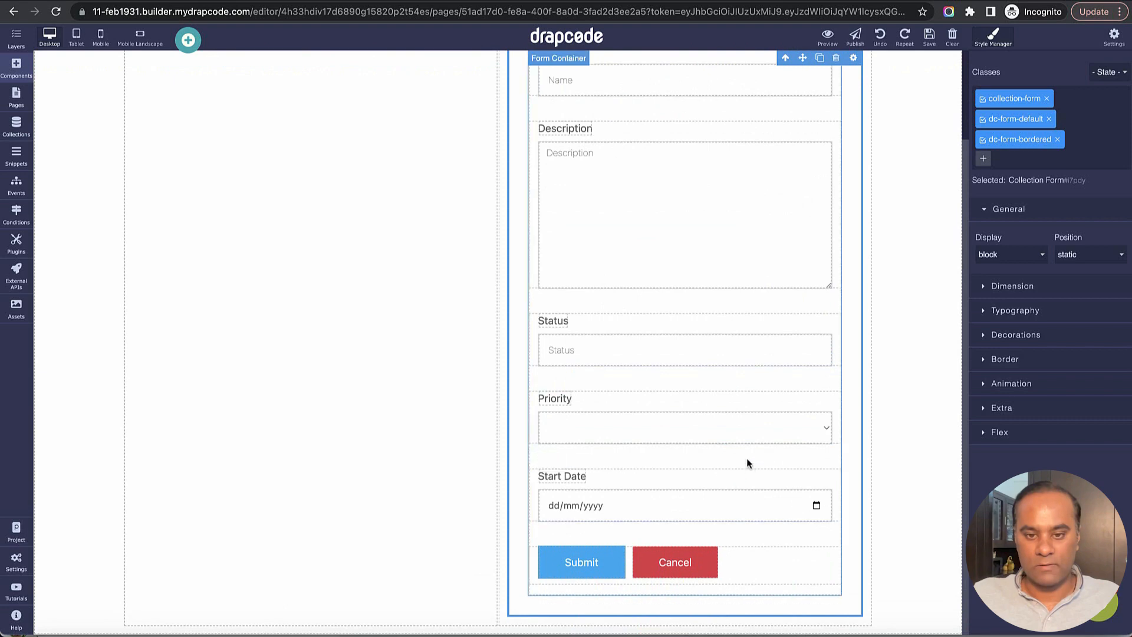
scroll(805, 407, "up", 2)
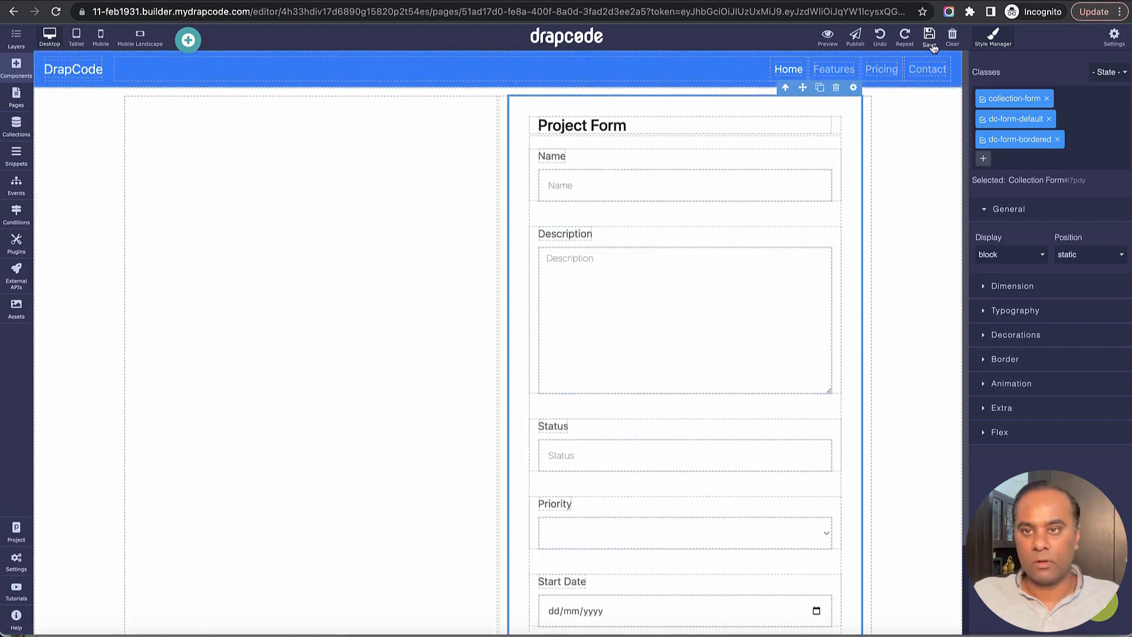
left_click(828, 38)
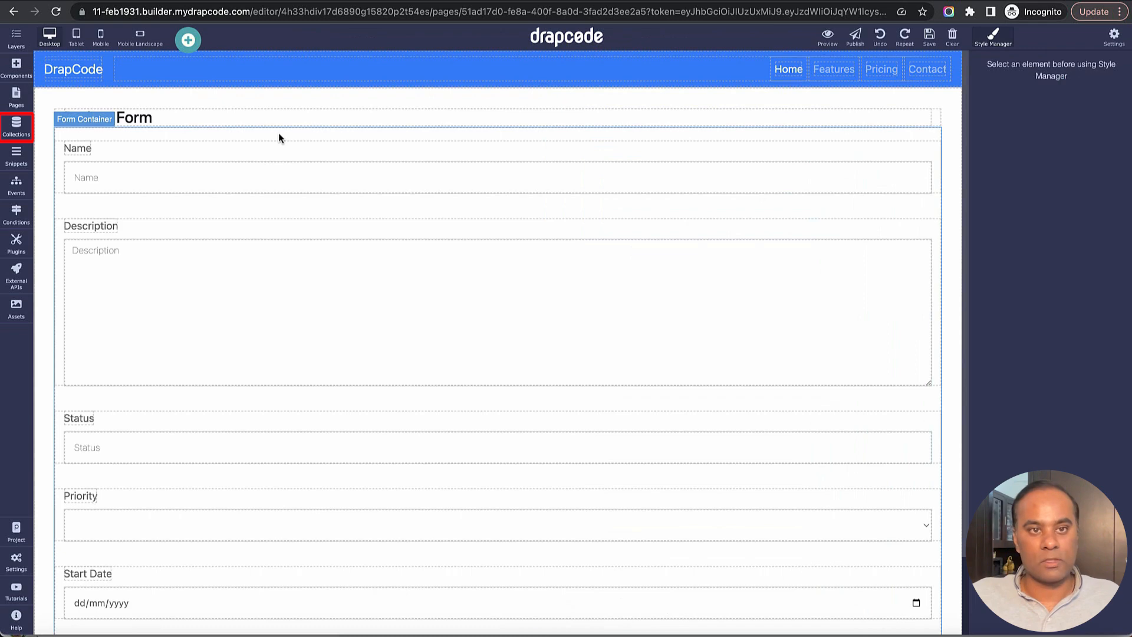
- Check the Project collection's data in DrapCode and refresh the project table in Xano
left_click(16, 127)
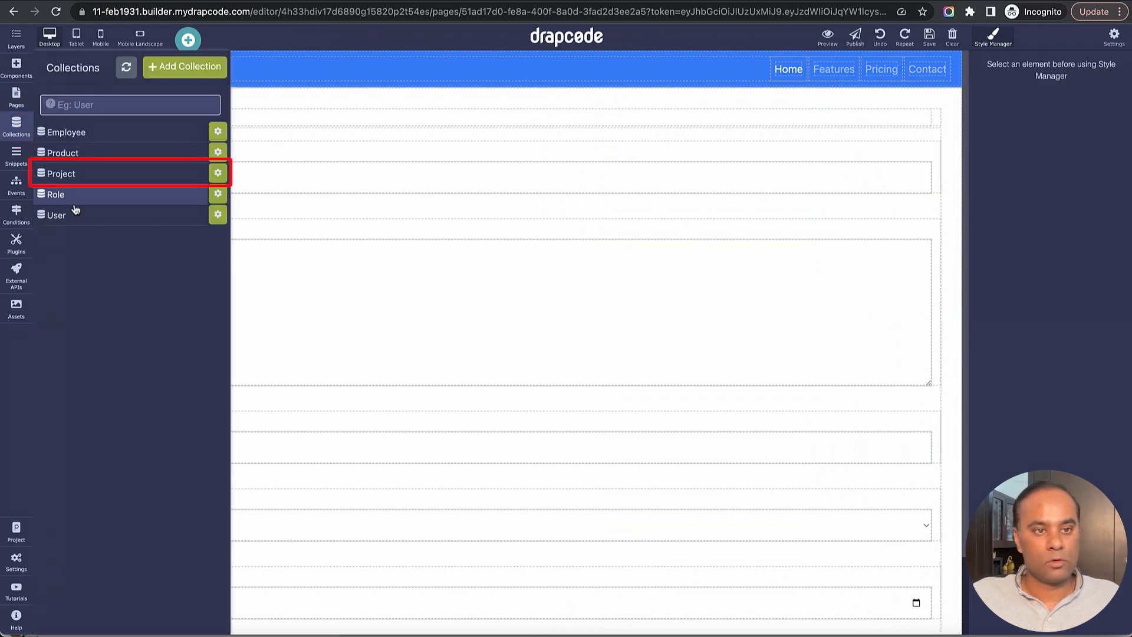
left_click(91, 178)
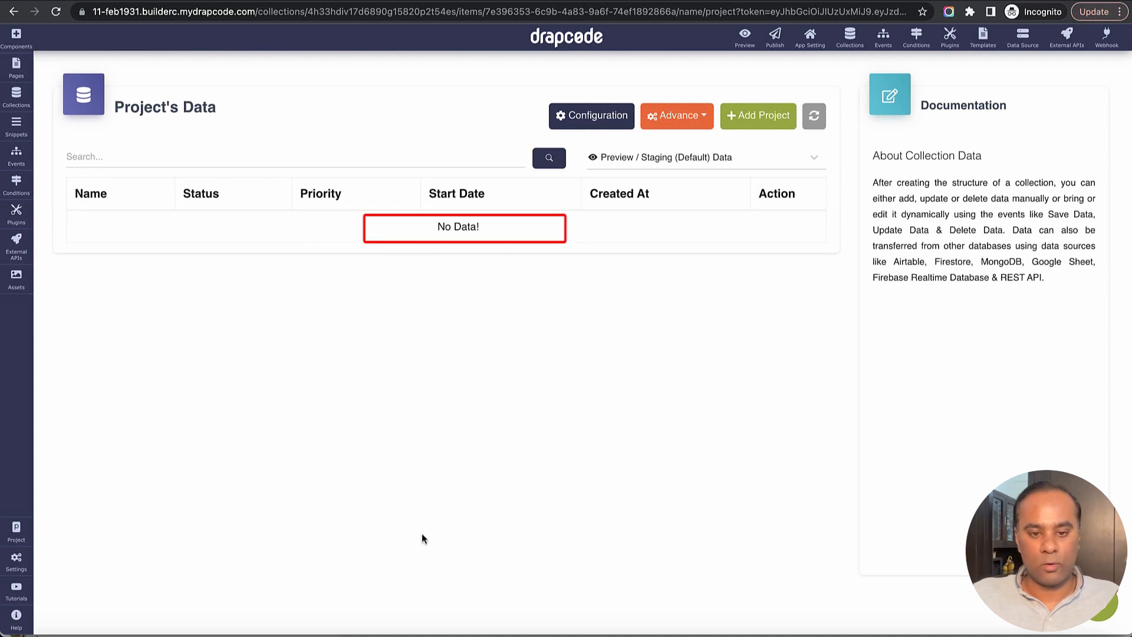
left_click(392, 631)
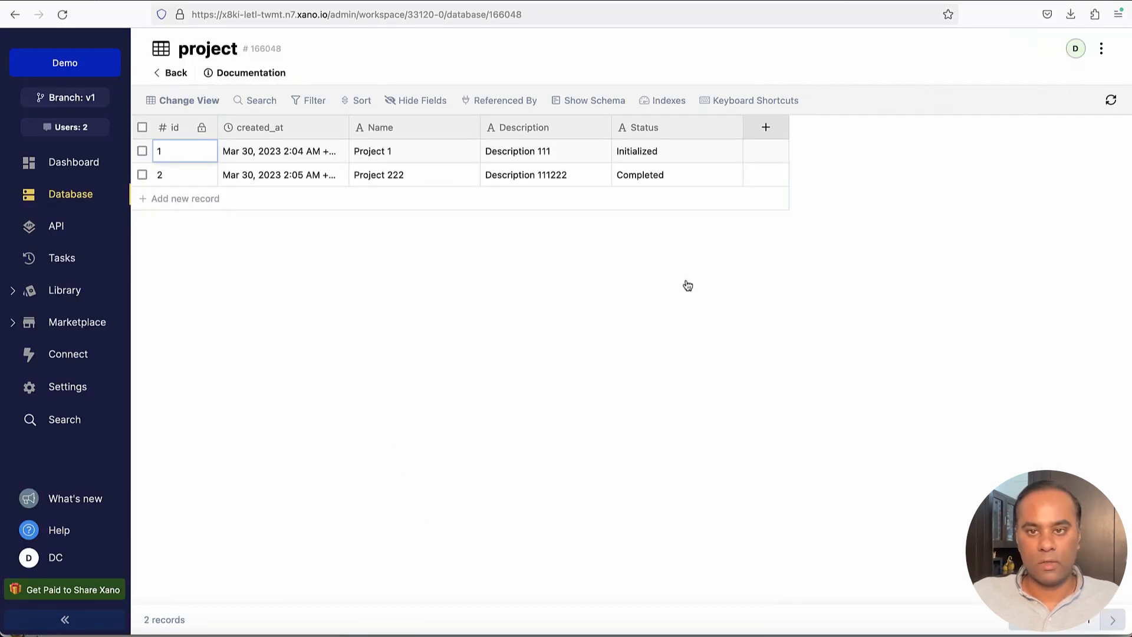
left_click(1110, 100)
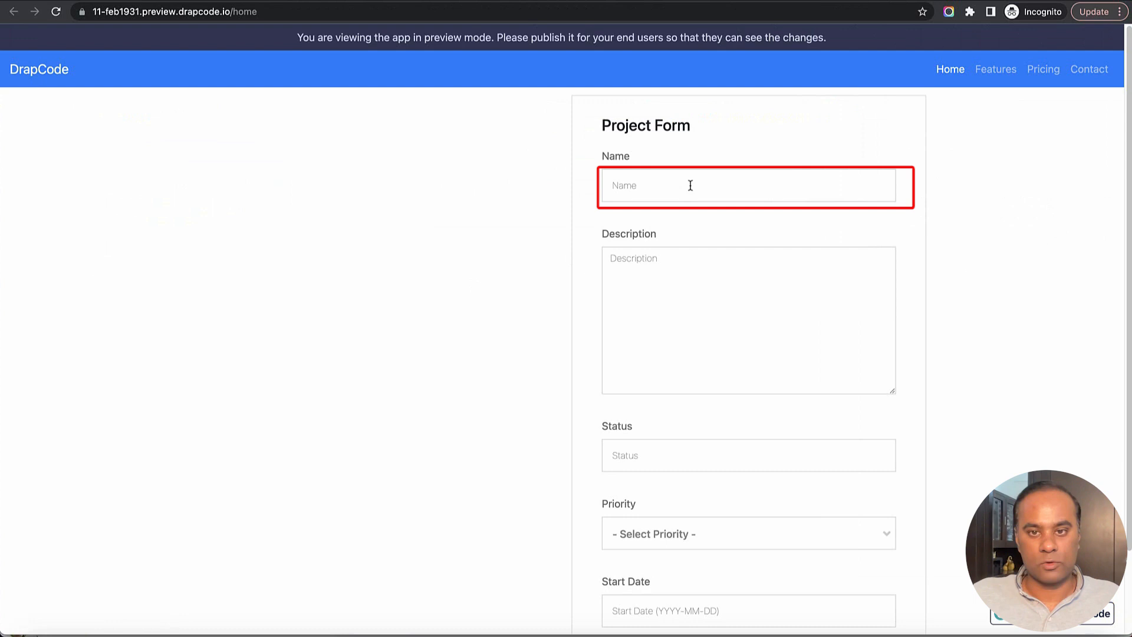
- Fill in the preview form with name "Proejct 3", description "Test" and status "Completed"
left_click(690, 185)
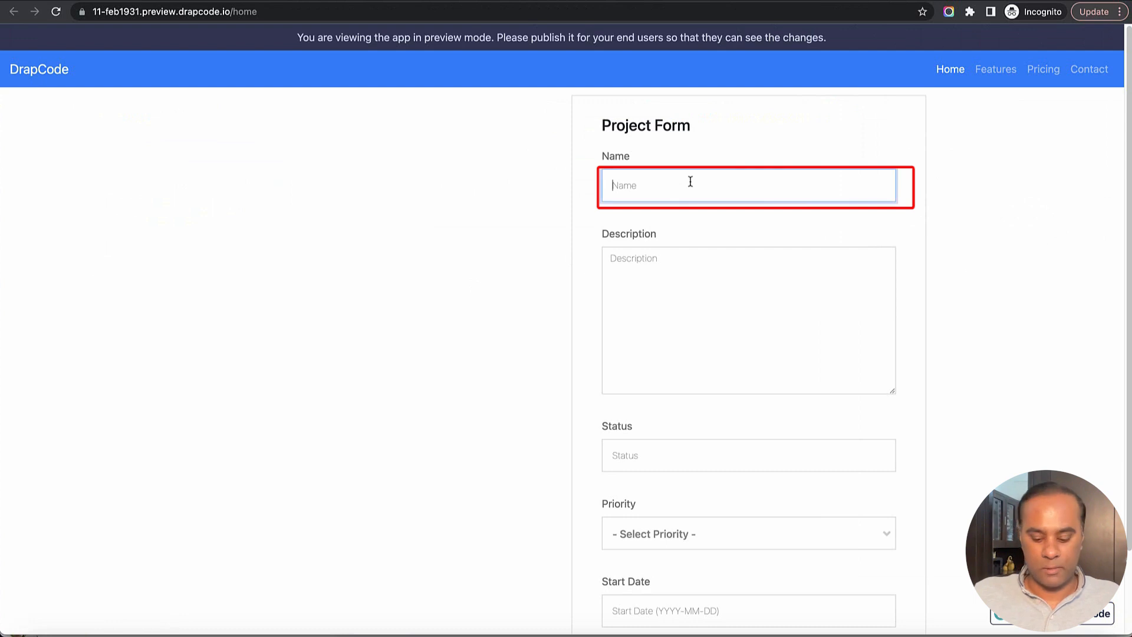
type("Proejct")
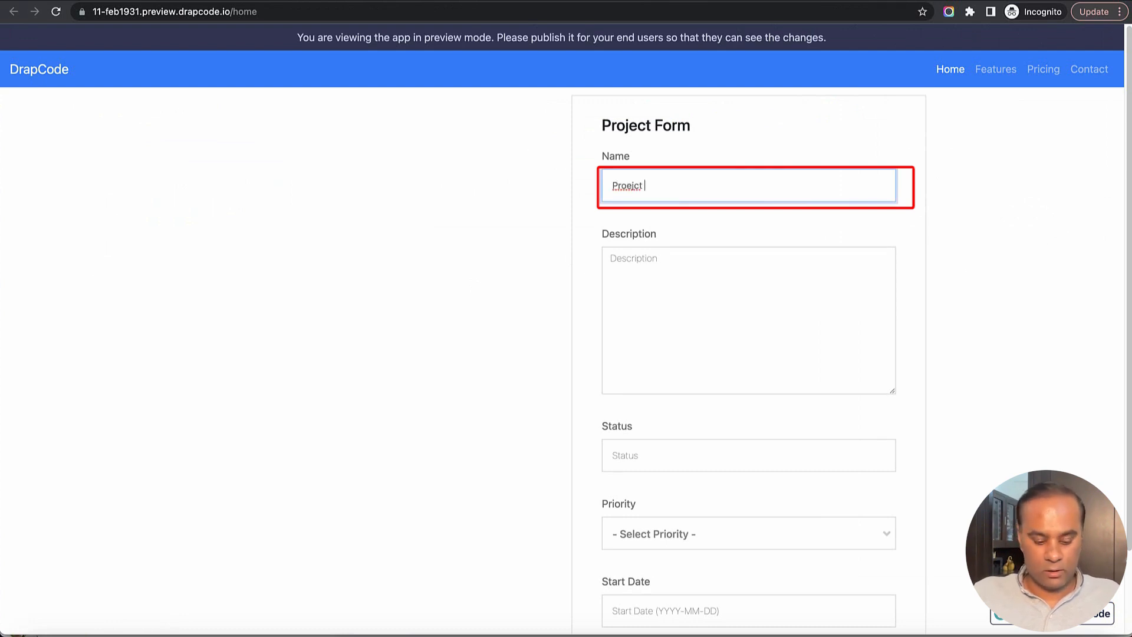
type(" 3")
key("Tab")
type("Test")
key("Tab")
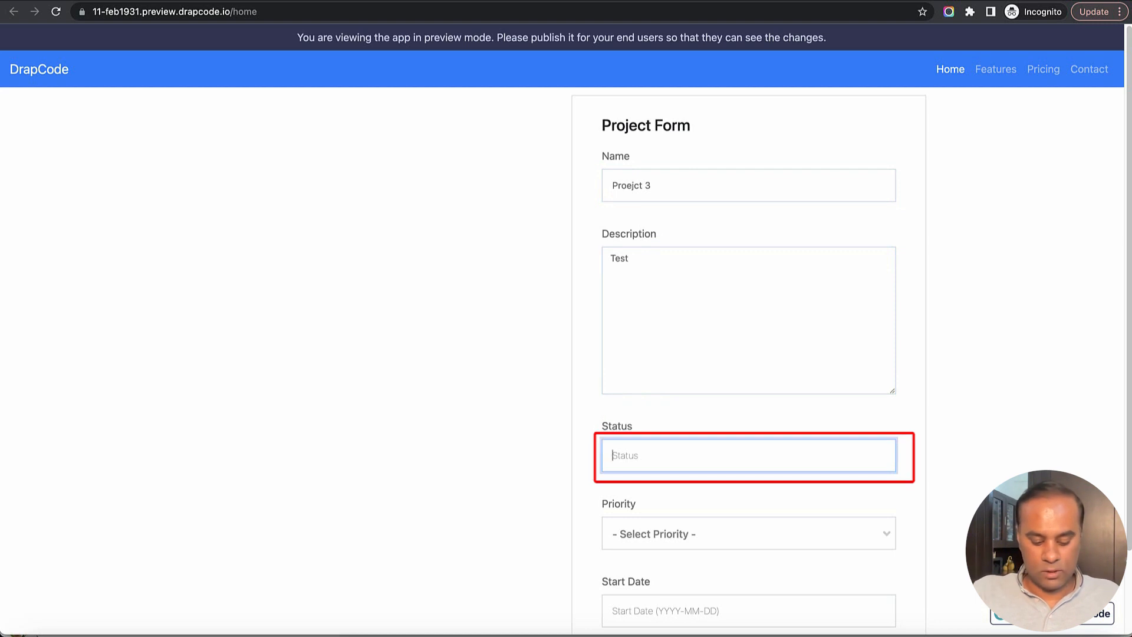
type("Status")
key("BackSpace")
key("BackSpace")
key("BackSpace")
key("BackSpace")
key("BackSpace")
key("BackSpace")
type("Comp")
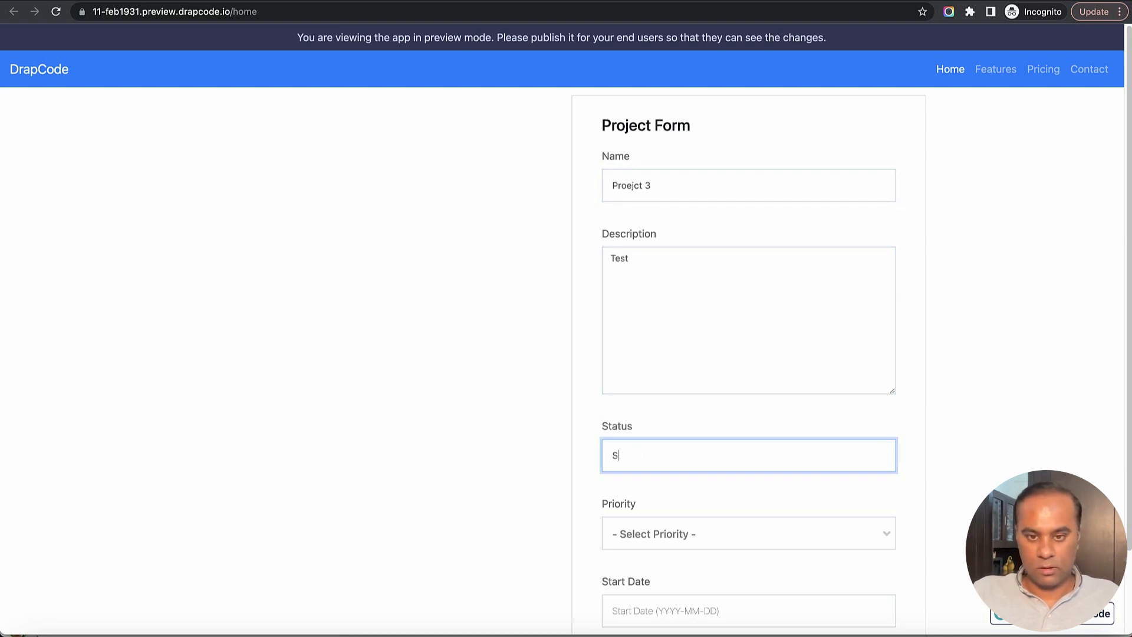
type("lete")
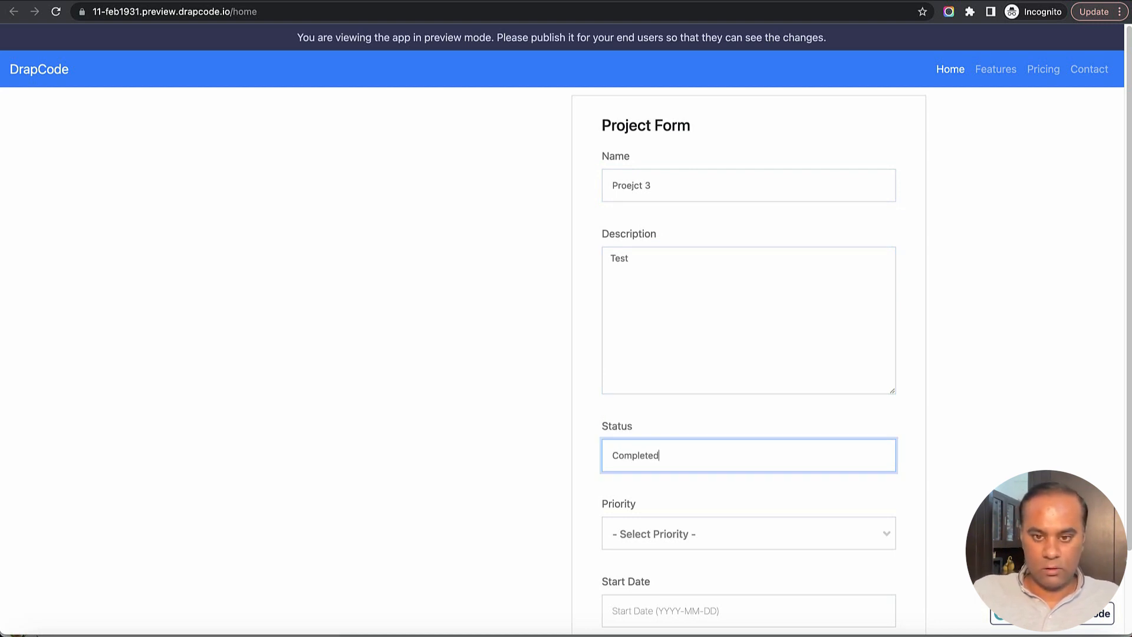
type("d")
- Complete the status as Completed and set the form's priority to Low
scroll(741, 258, "down", 2)
left_click(729, 439)
left_click(727, 517)
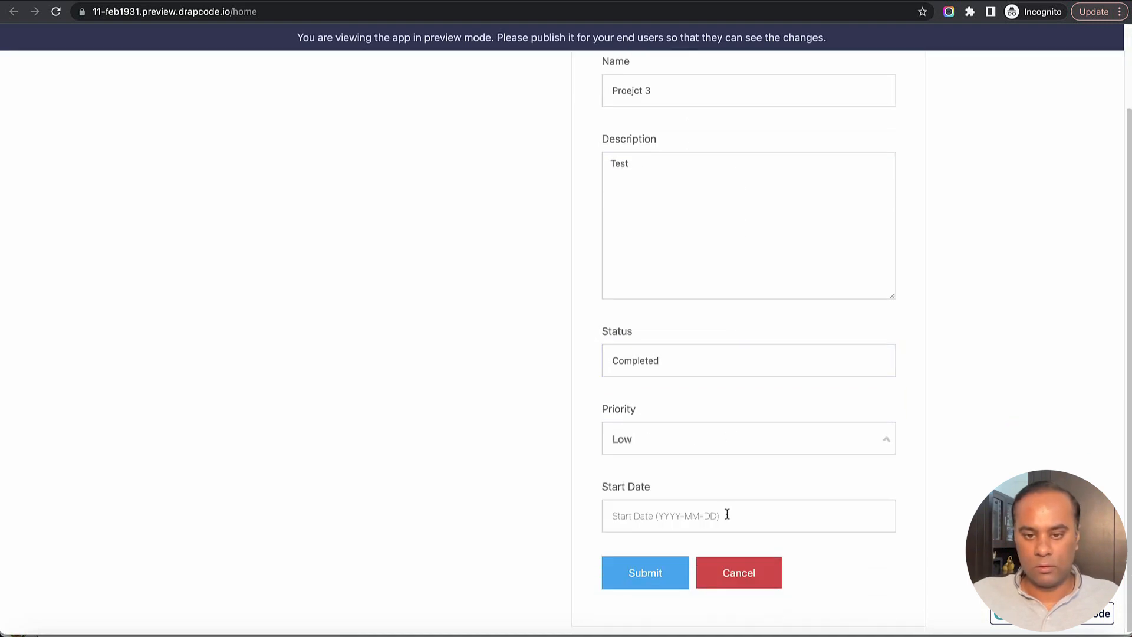
- Pick 2023-04-19 as the start date and submit the project form
left_click(727, 515)
left_click(705, 435)
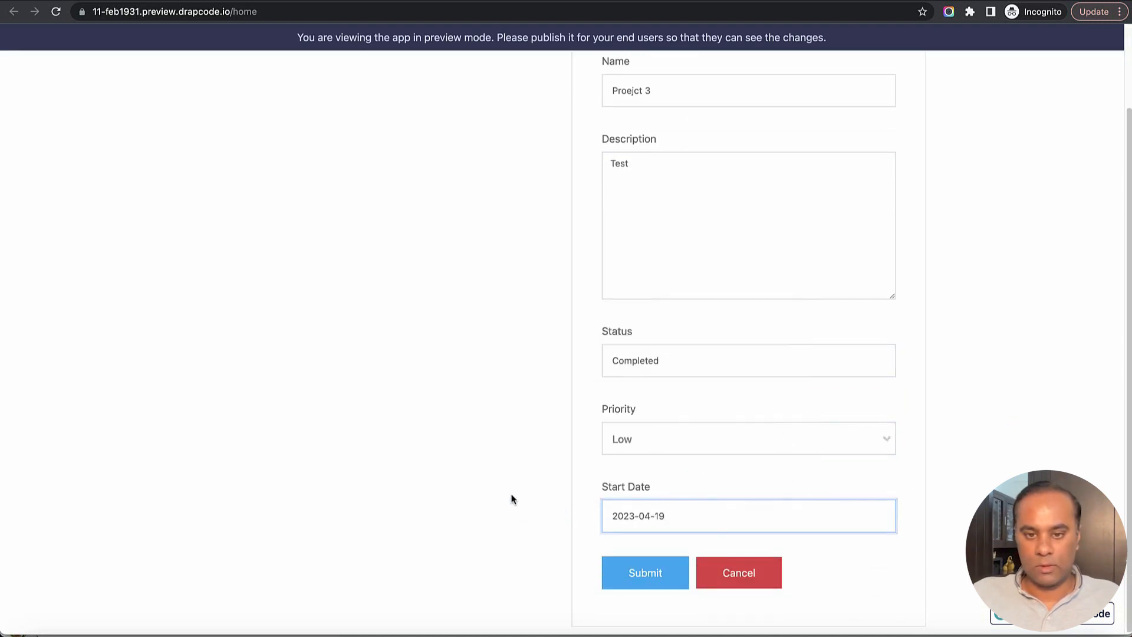
left_click(645, 575)
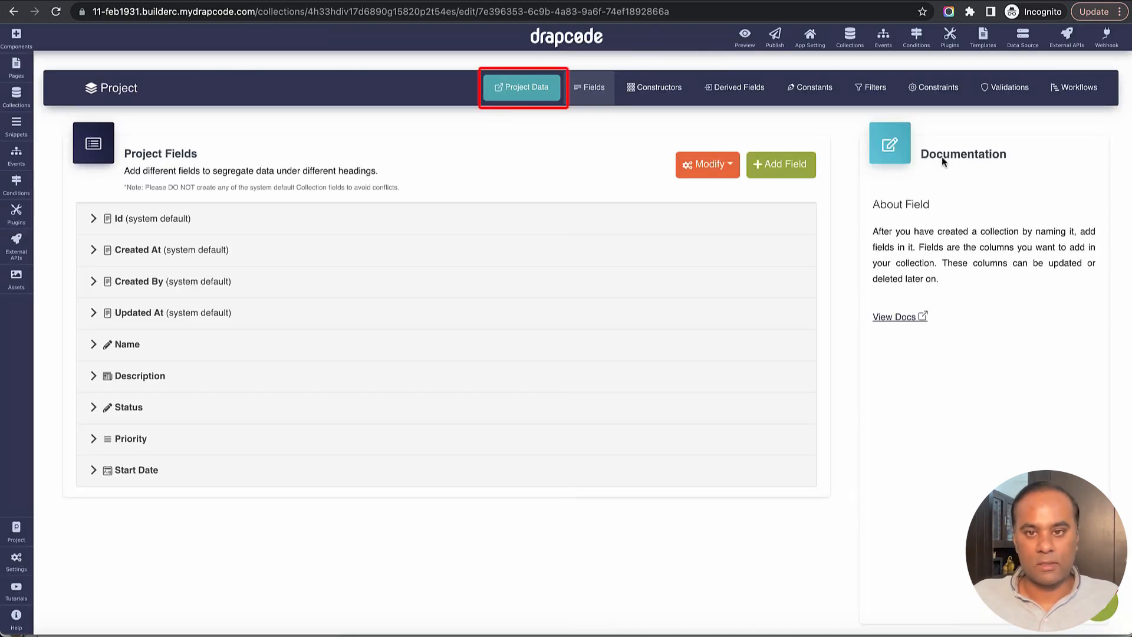
- Open the Project collection's data and compare it with the project table in Xano
left_click(555, 78)
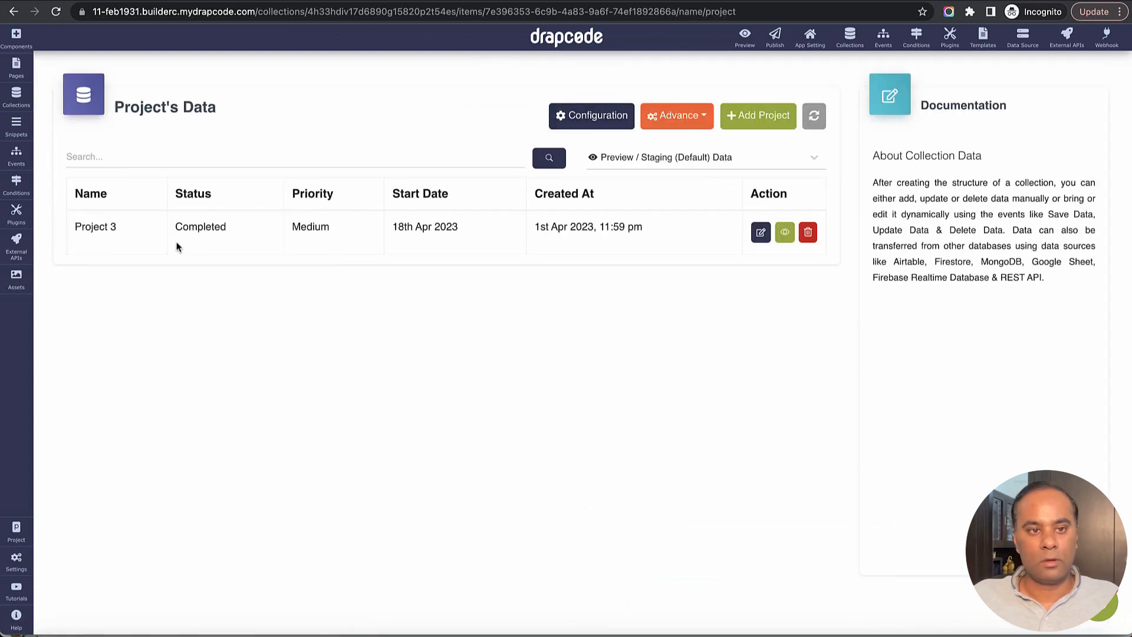
left_click_drag(81, 227, 626, 227)
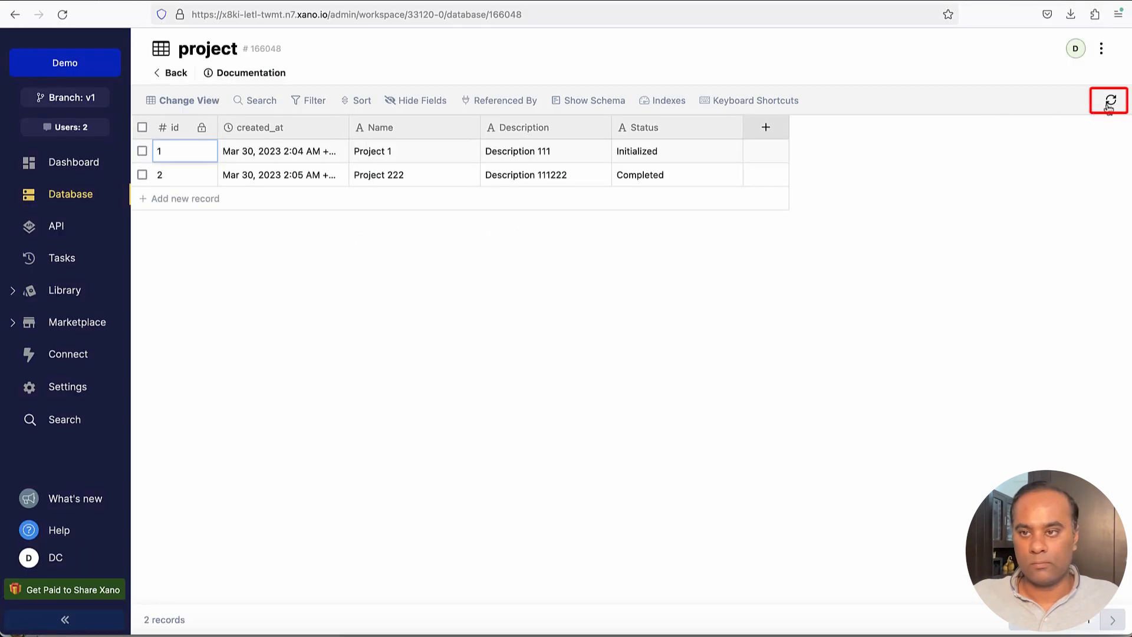
left_click(1110, 100)
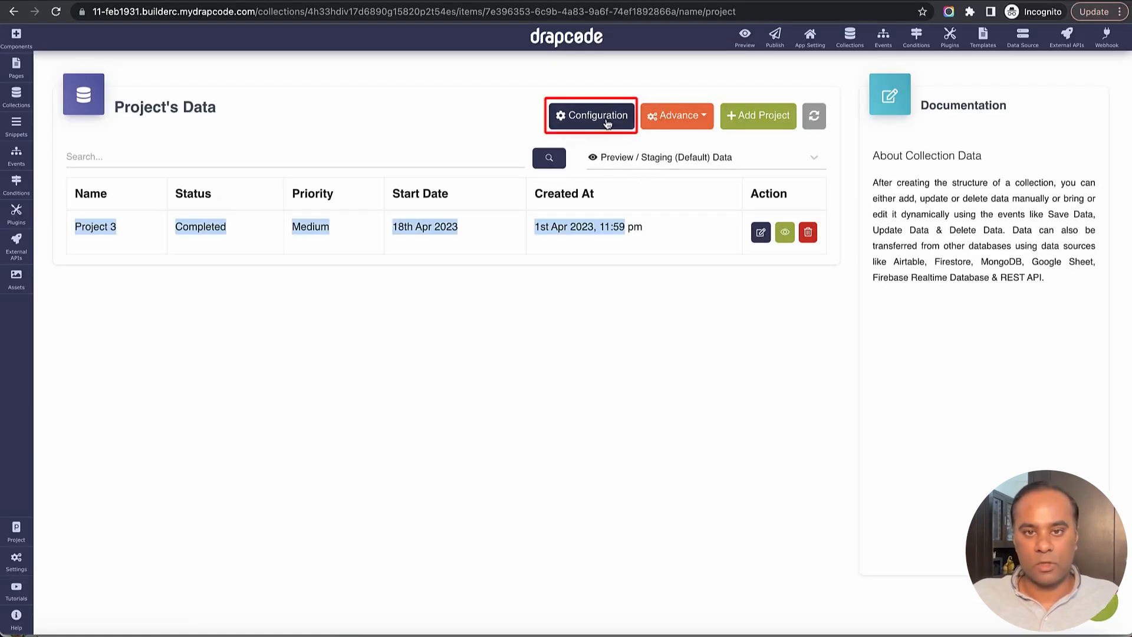
- Add a Number field named Xano Id to the Project collection
left_click(604, 121)
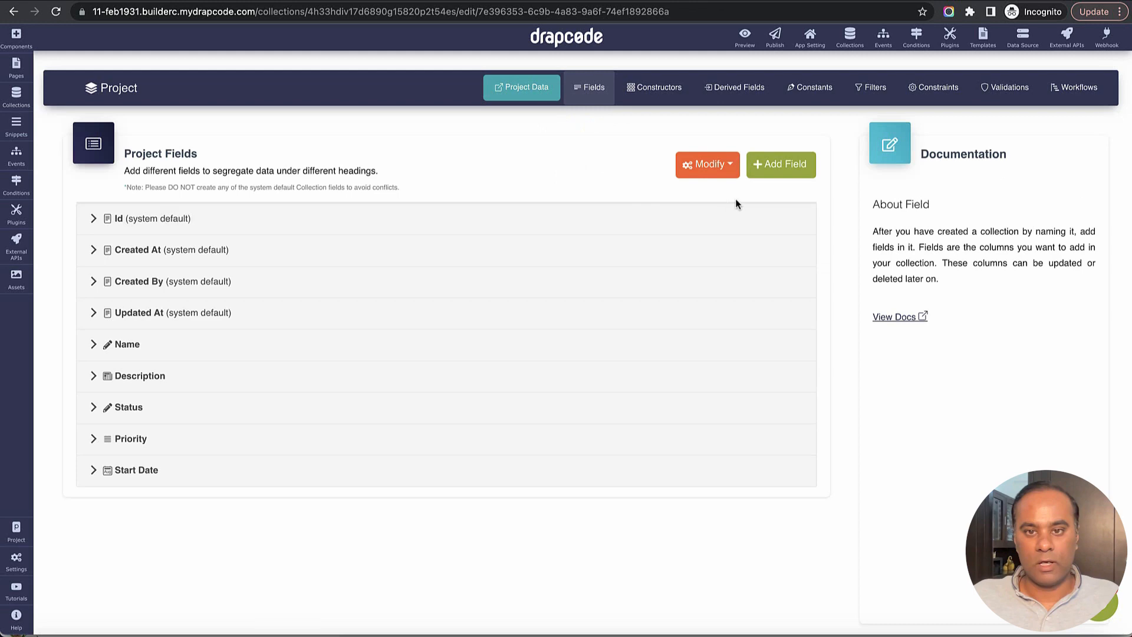
left_click(781, 164)
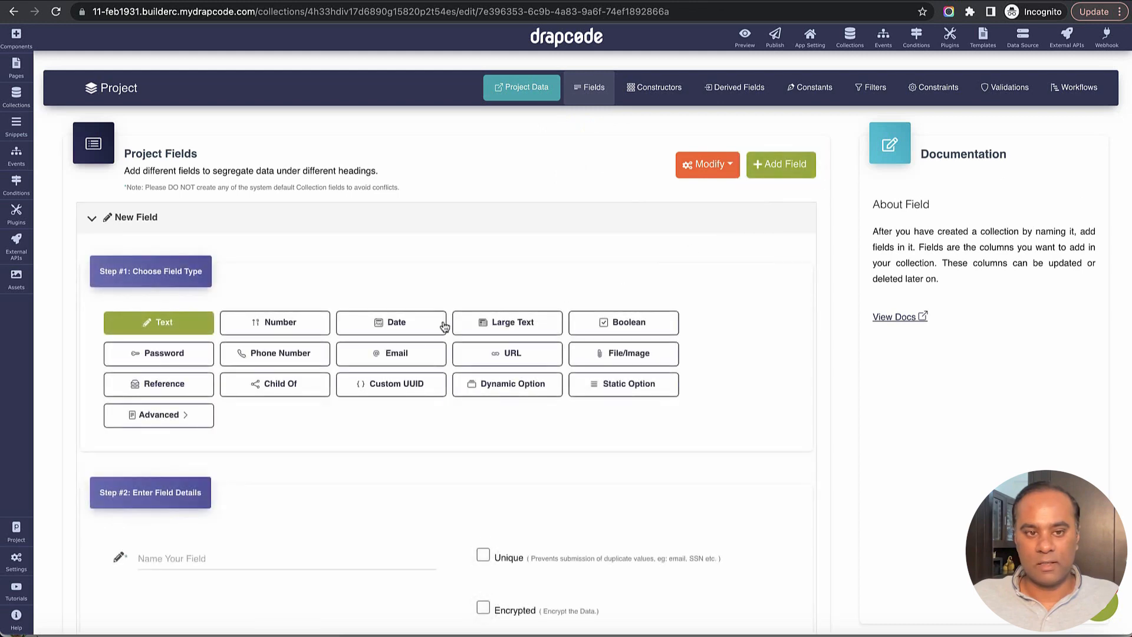
scroll(354, 339, "down", 4)
left_click(290, 343)
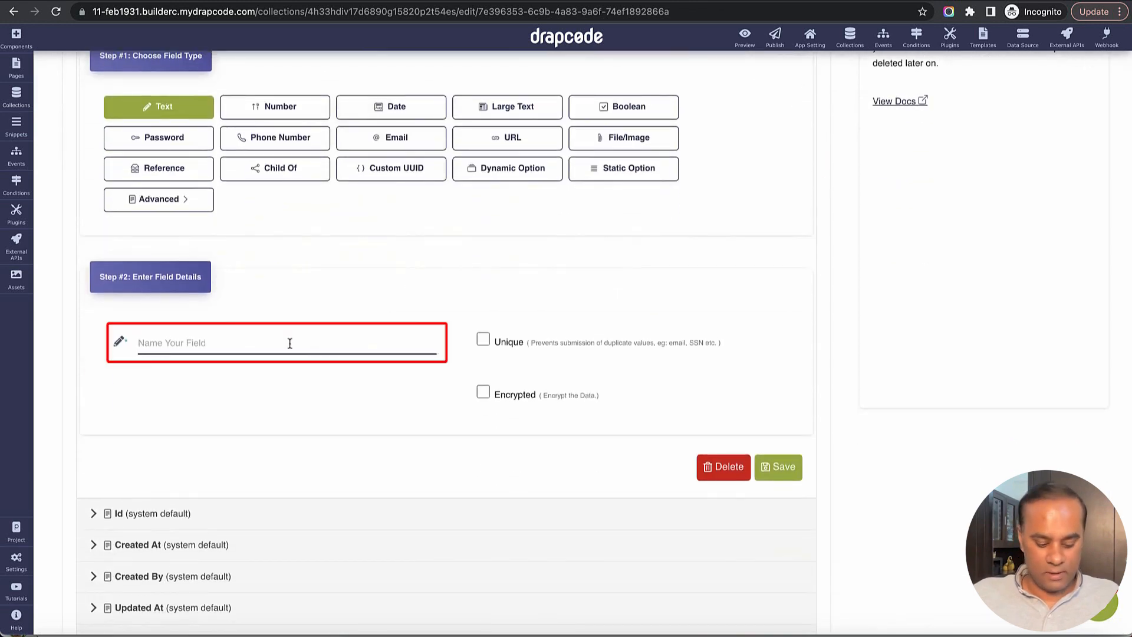
type("Xano Id")
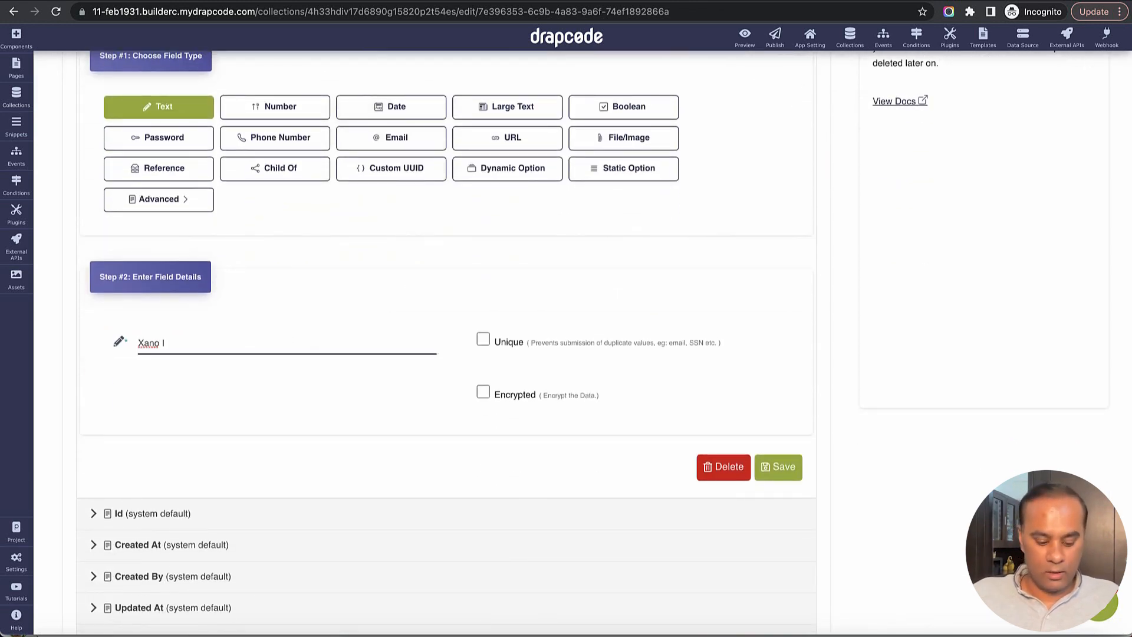
left_click(277, 121)
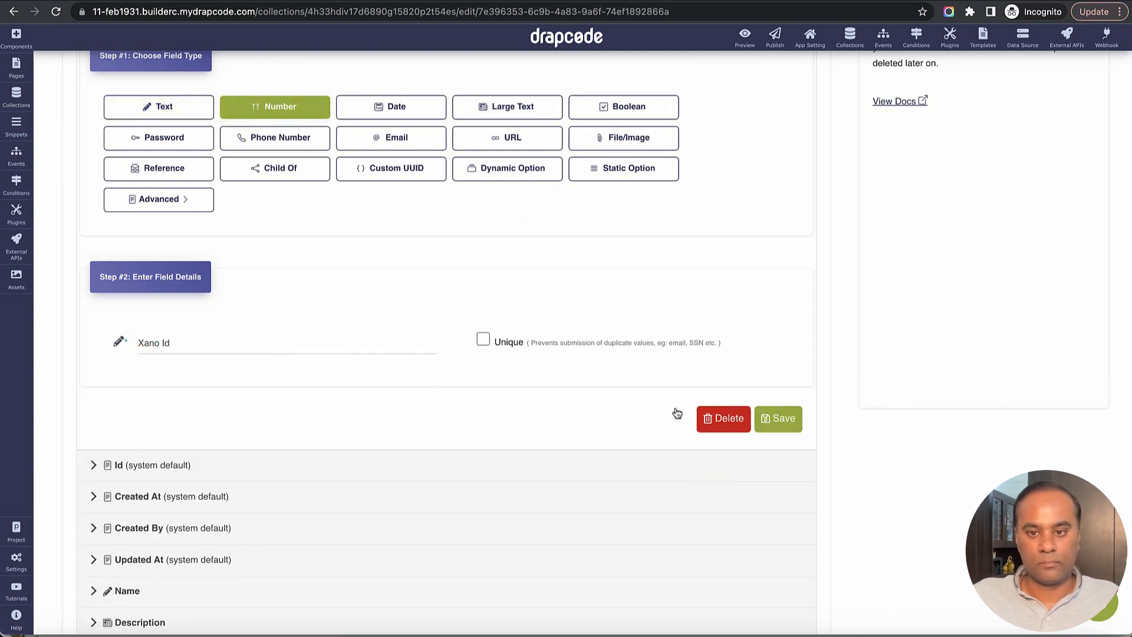
left_click(775, 420)
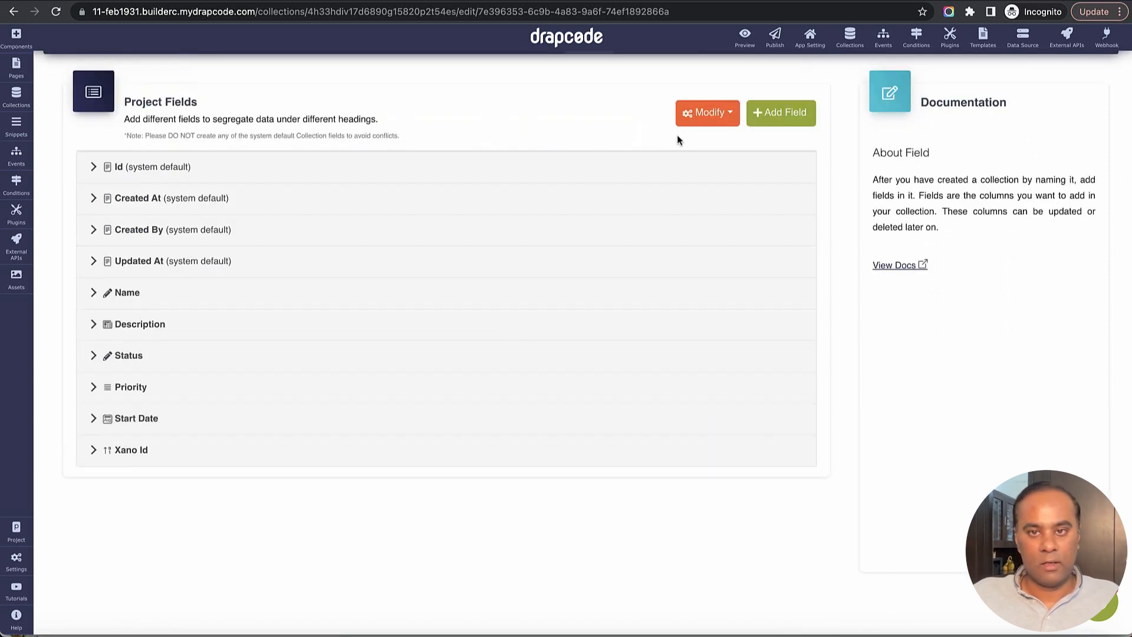
- Add a Text field named Xano Created Date to the Project collection
left_click(767, 115)
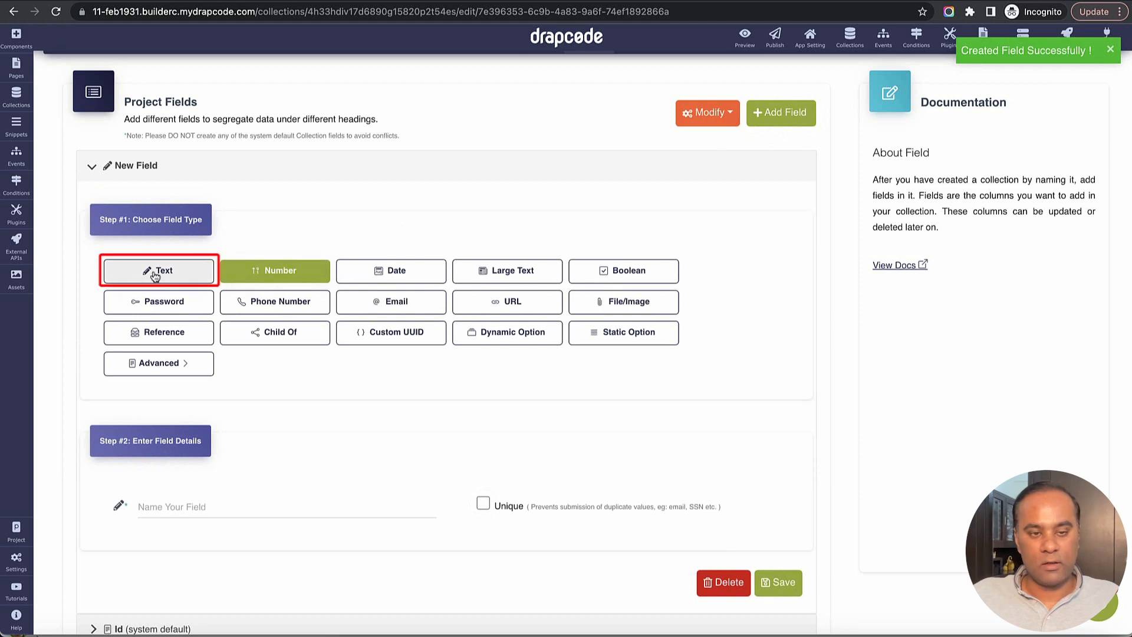
left_click(187, 279)
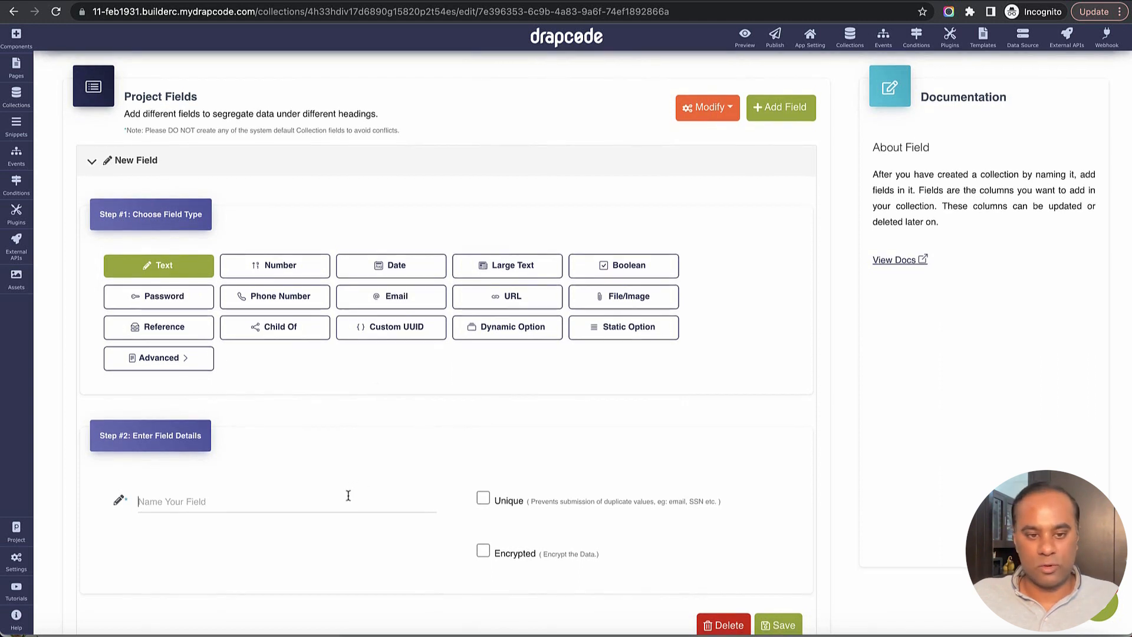
type("Xand")
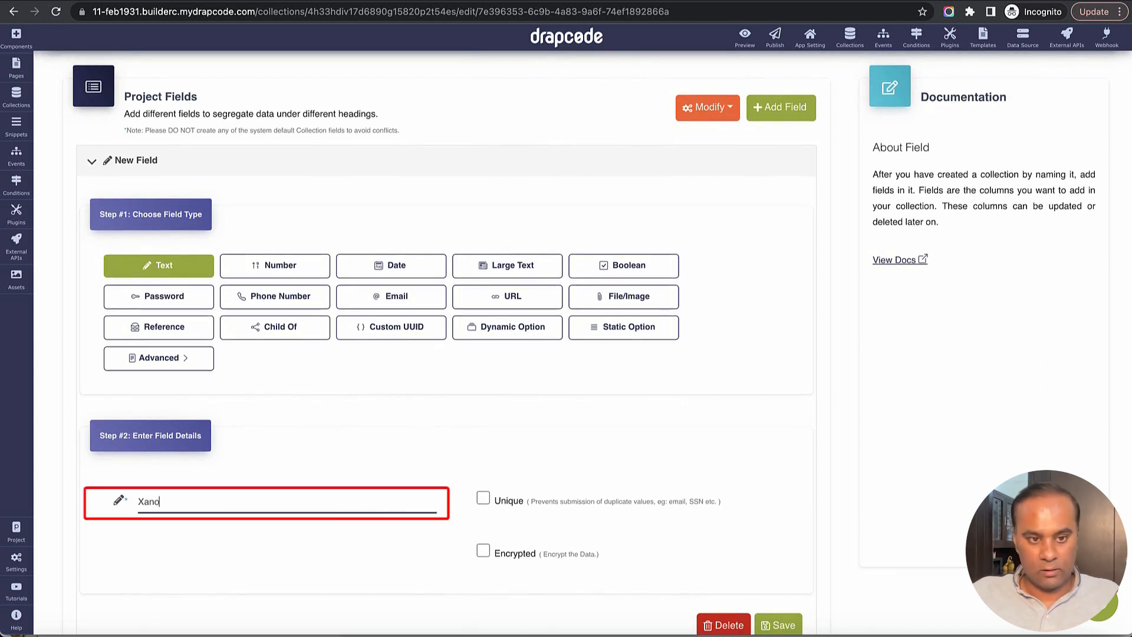
type(" Created Date")
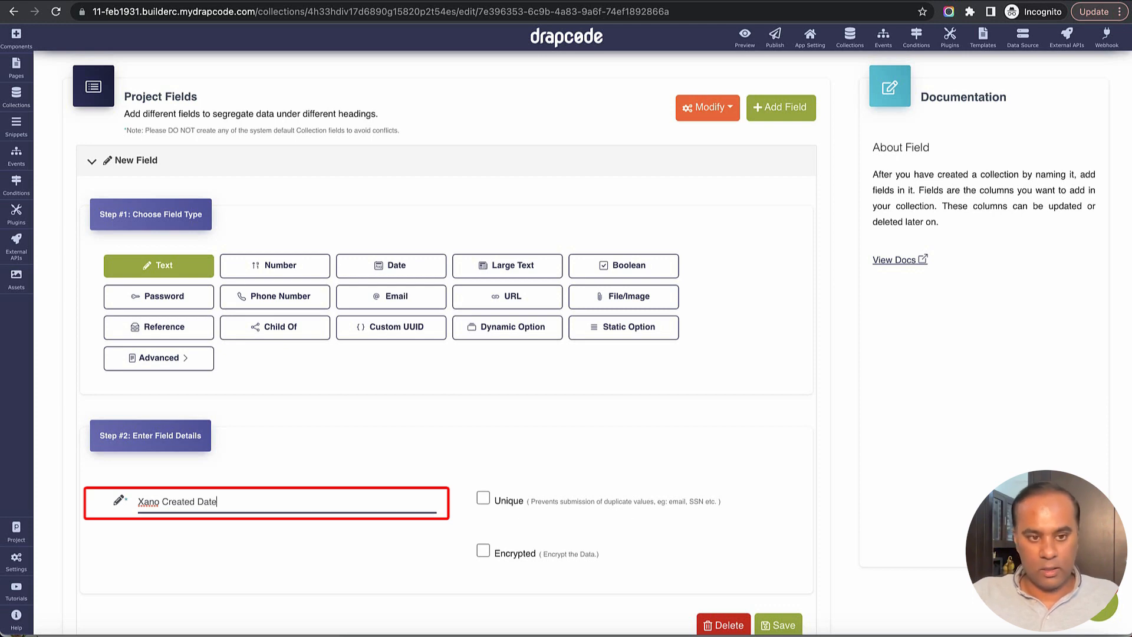
scroll(514, 486, "down", 4)
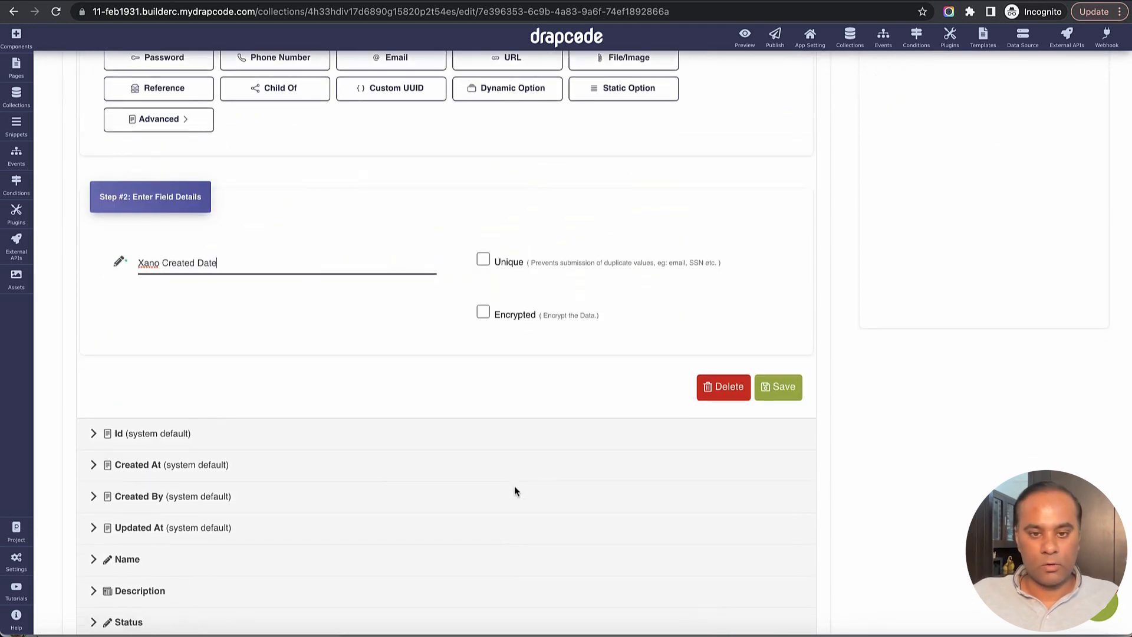
left_click(778, 393)
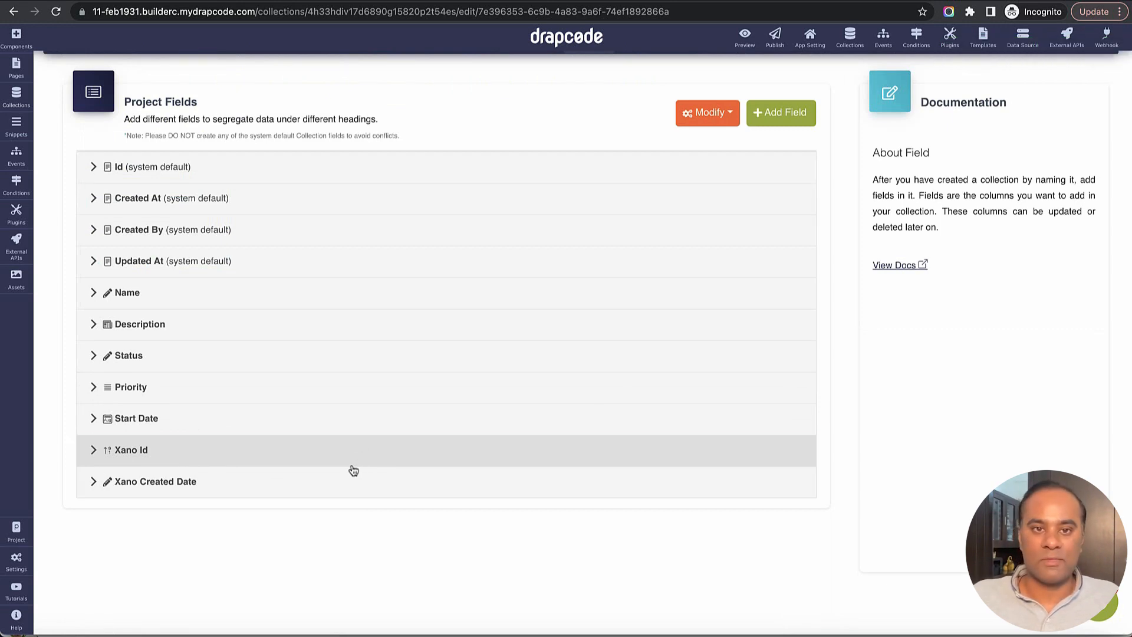
- Open the Project data and inspect the new Xano Id and Xano Created Date columns
scroll(413, 383, "up", 2)
left_click(534, 91)
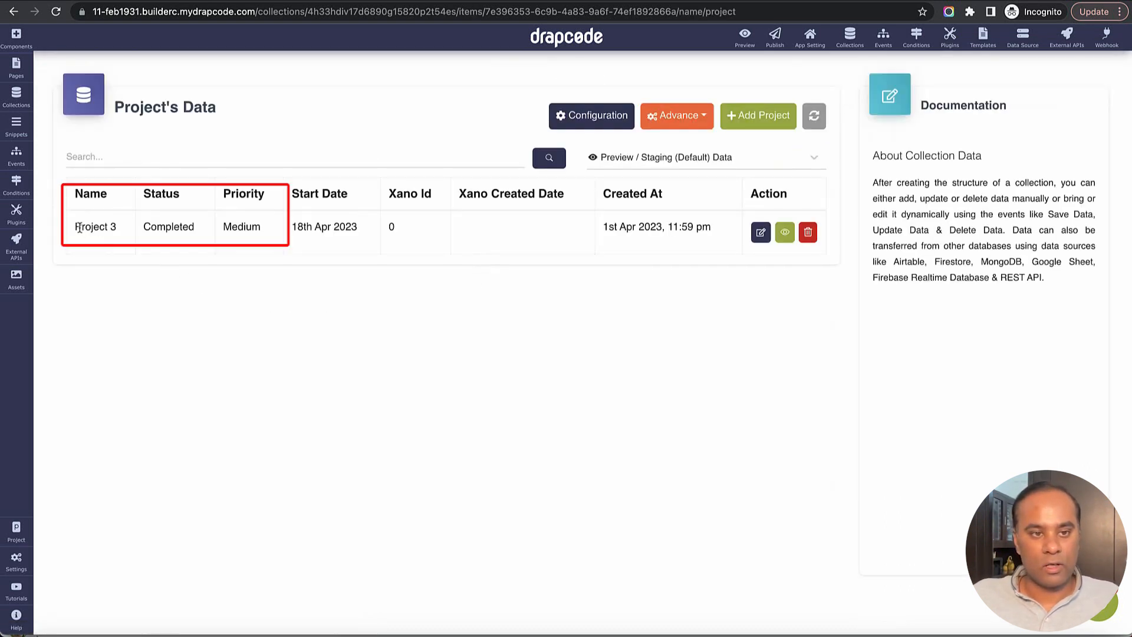
left_click_drag(76, 227, 263, 233)
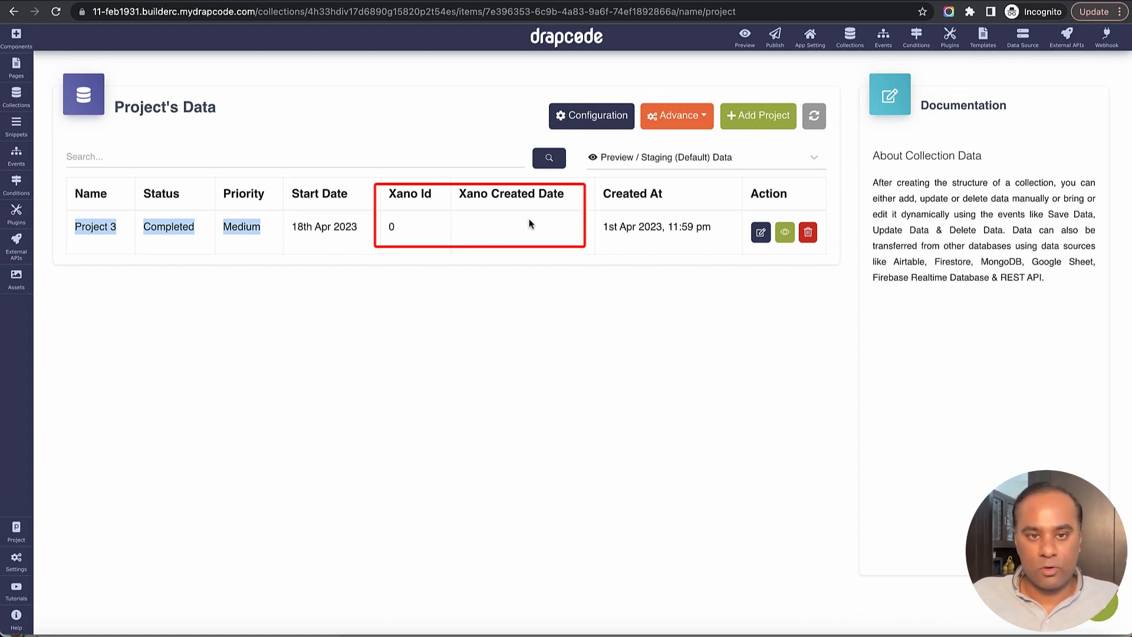
left_click_drag(389, 192, 511, 239)
left_click(524, 238)
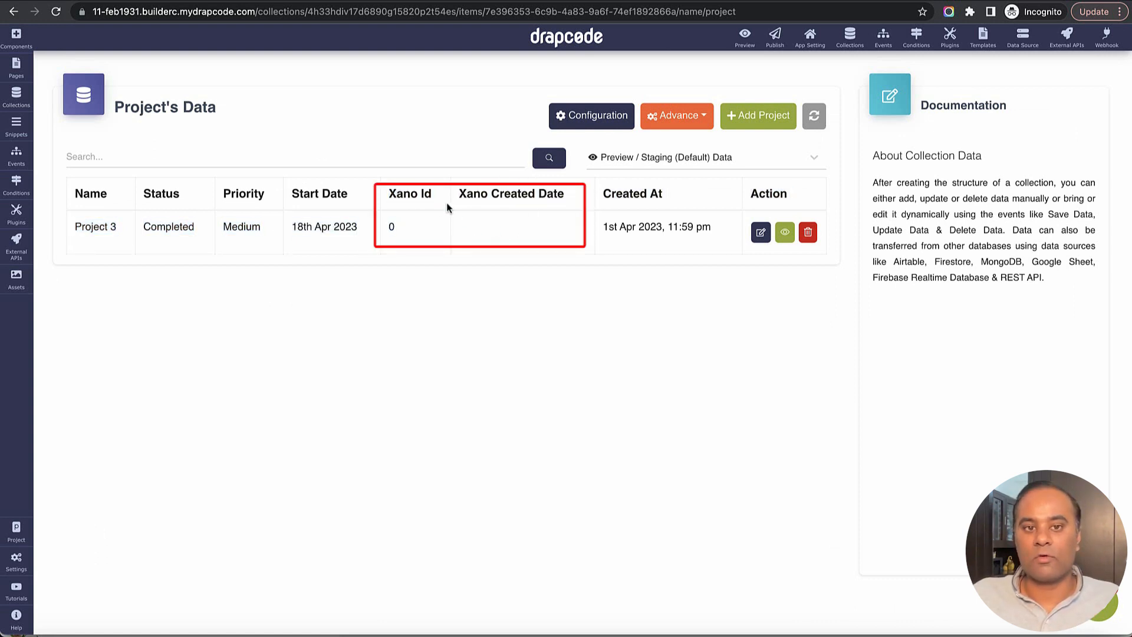
triple_click(500, 198)
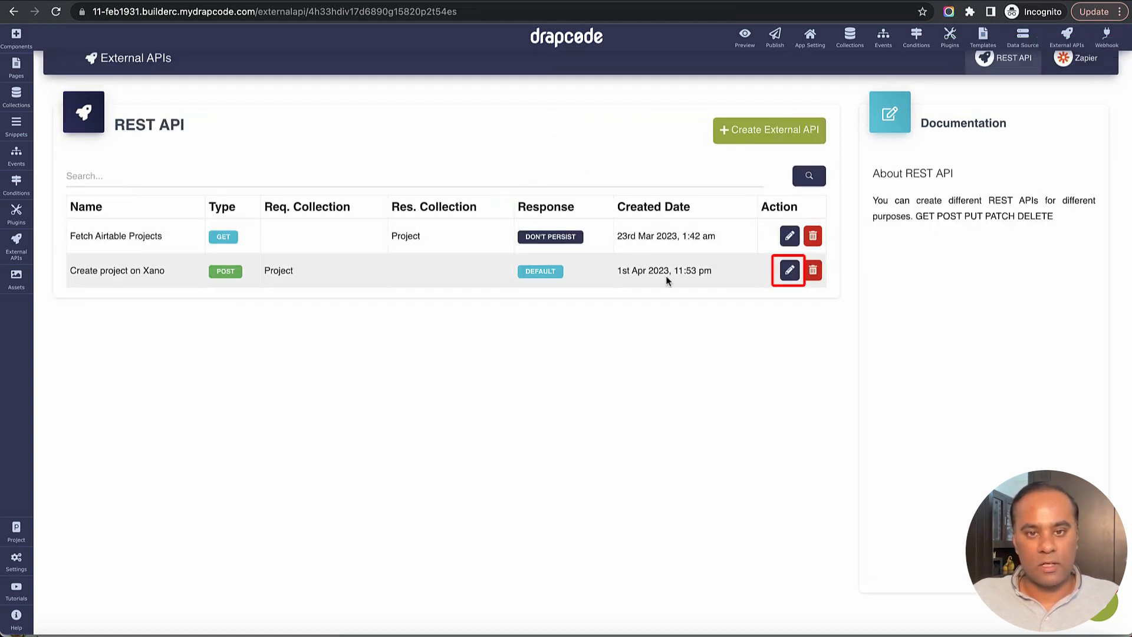
- Edit the Create project on Xano REST API and enable Process Response with Update Item With Response
left_click(785, 272)
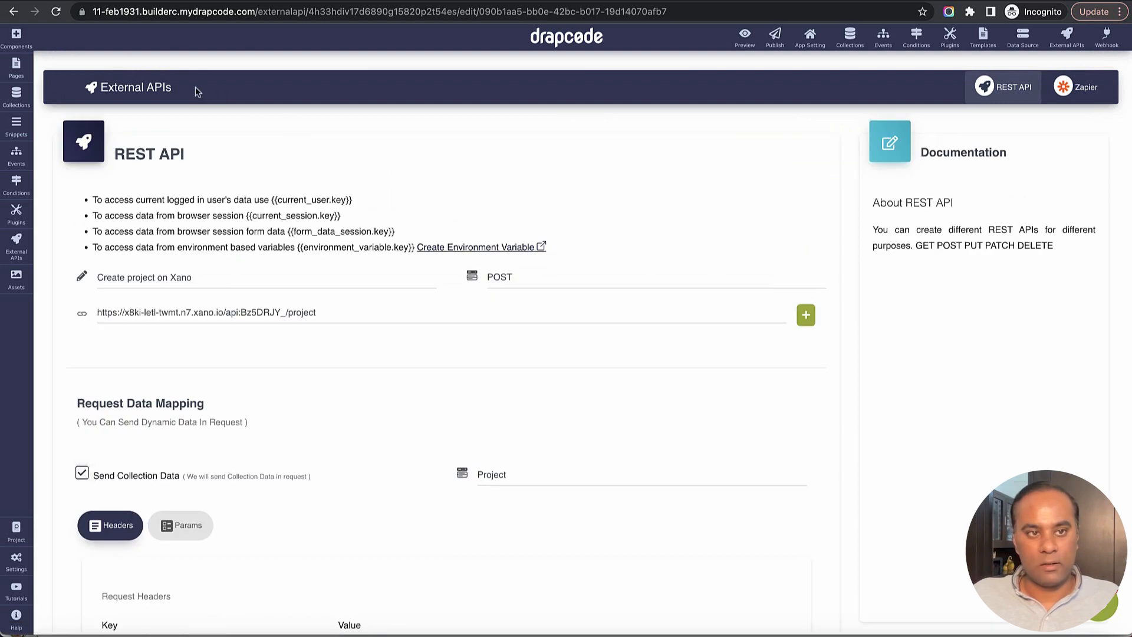
left_click(58, 13)
scroll(631, 316, "down", 12)
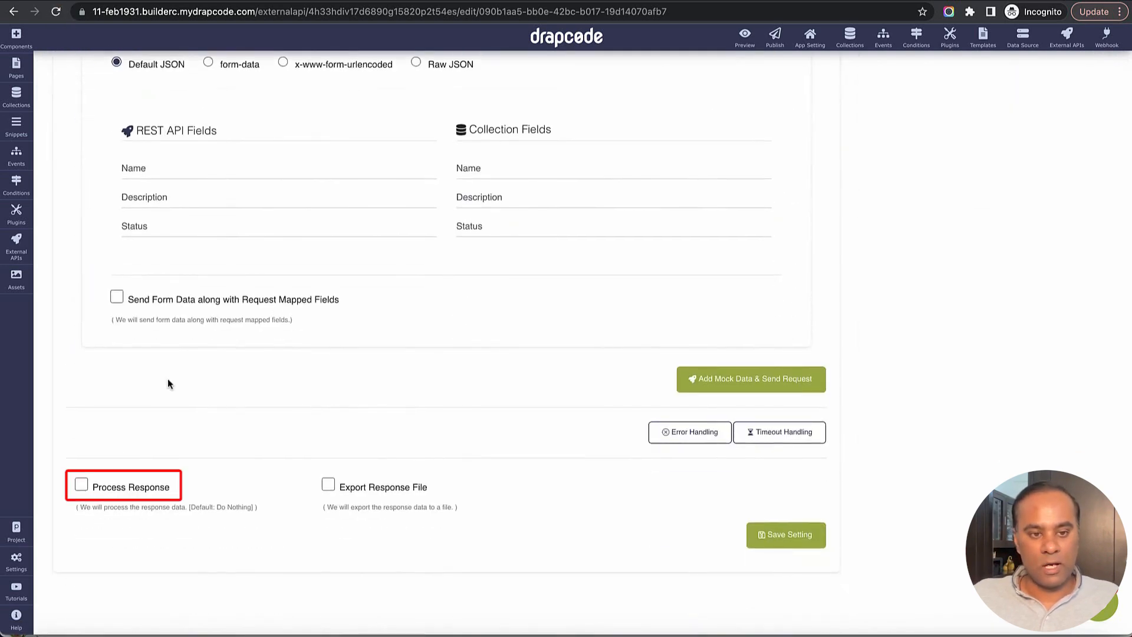
left_click(82, 485)
scroll(267, 455, "down", 5)
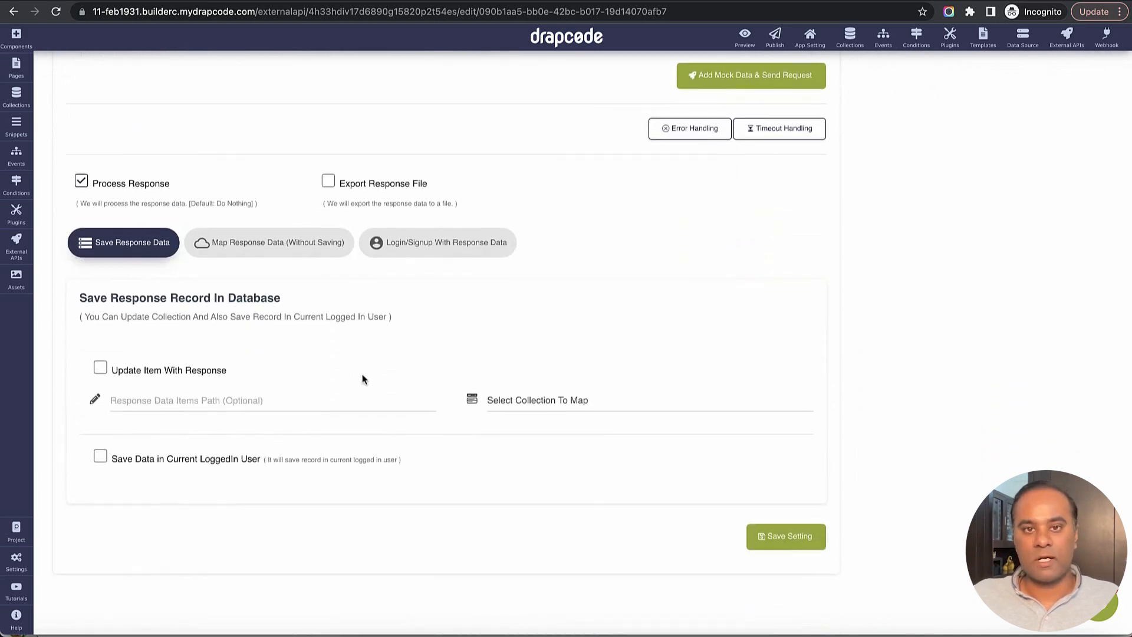
left_click(101, 367)
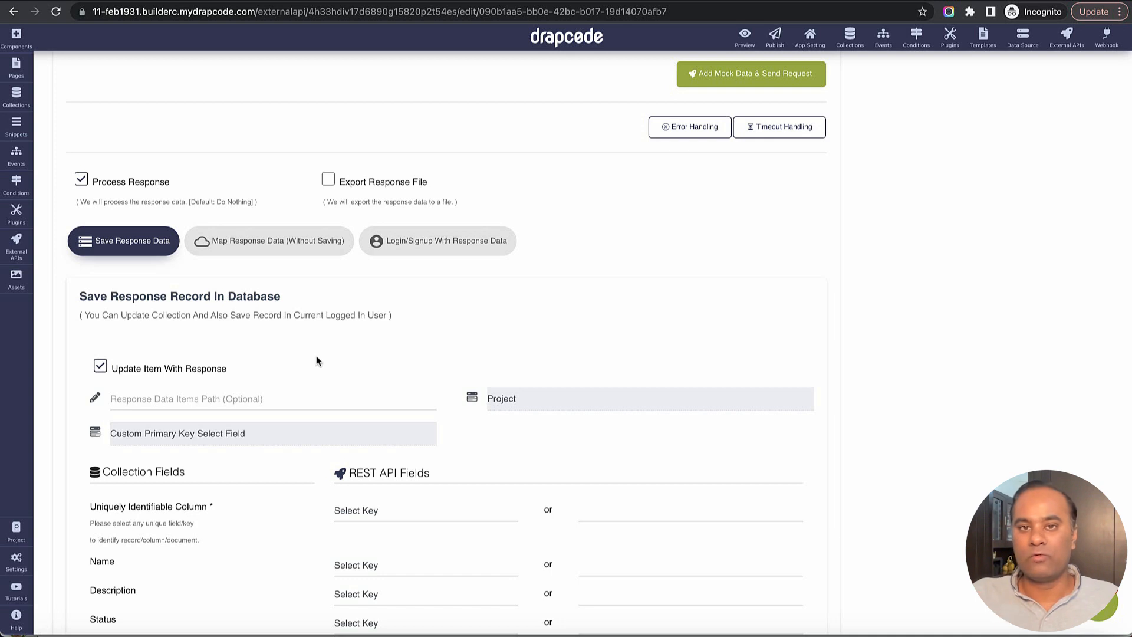
- Review the response mapping fields and the Xano endpoint's example success response
scroll(316, 356, "down", 3)
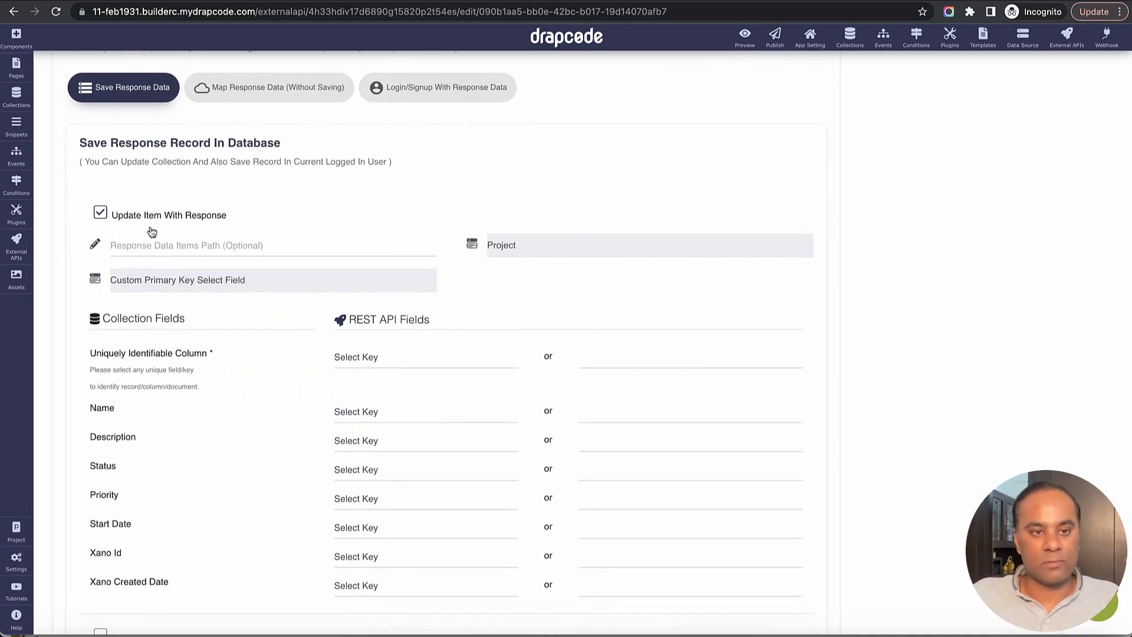
scroll(152, 229, "down", 1)
scroll(436, 289, "down", 5)
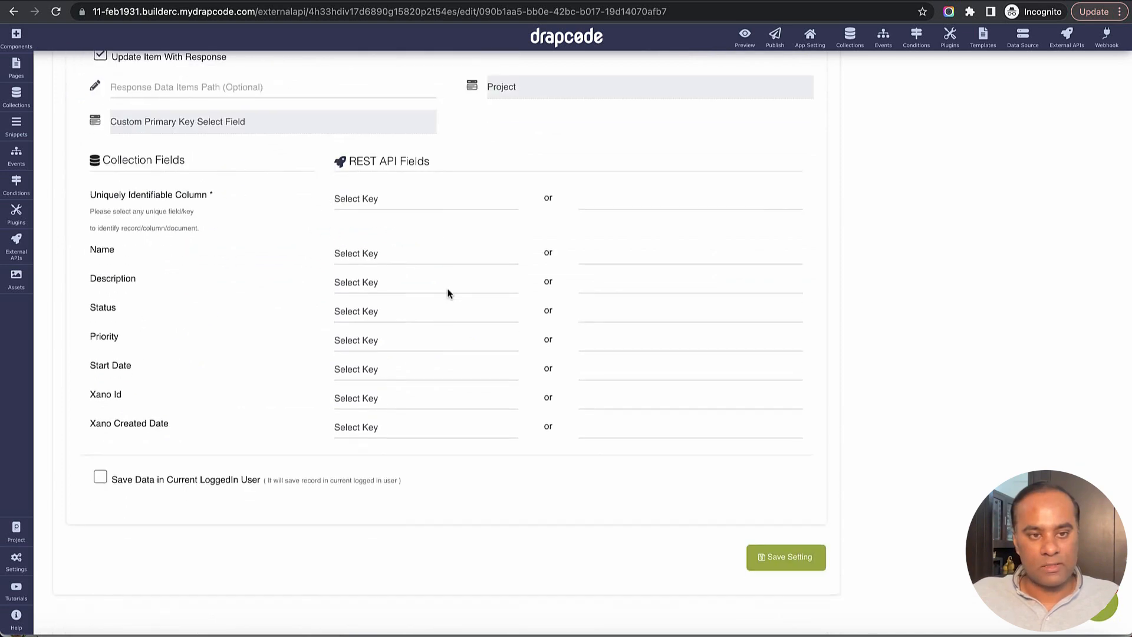
scroll(429, 277, "up", 3)
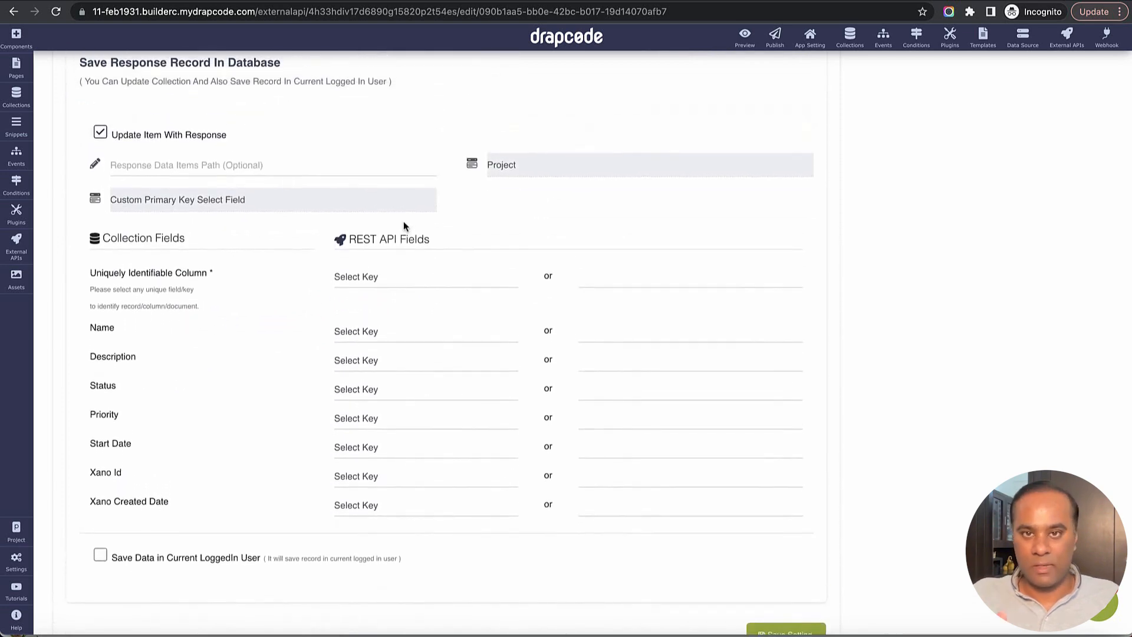
left_click(300, 172)
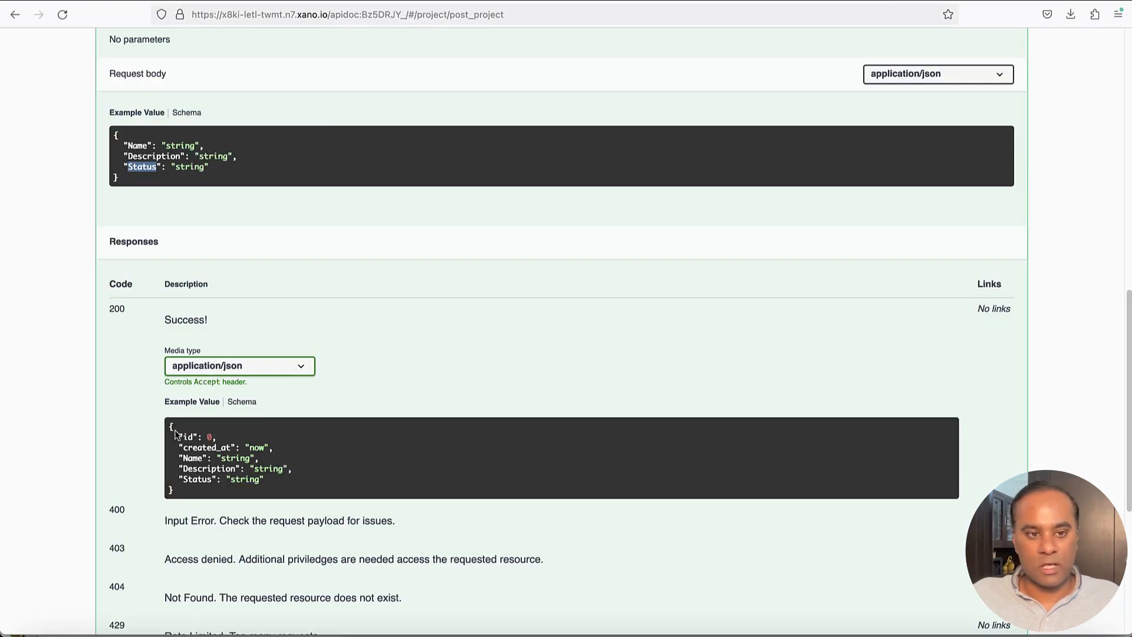
left_click_drag(171, 421, 354, 498)
left_click(462, 473)
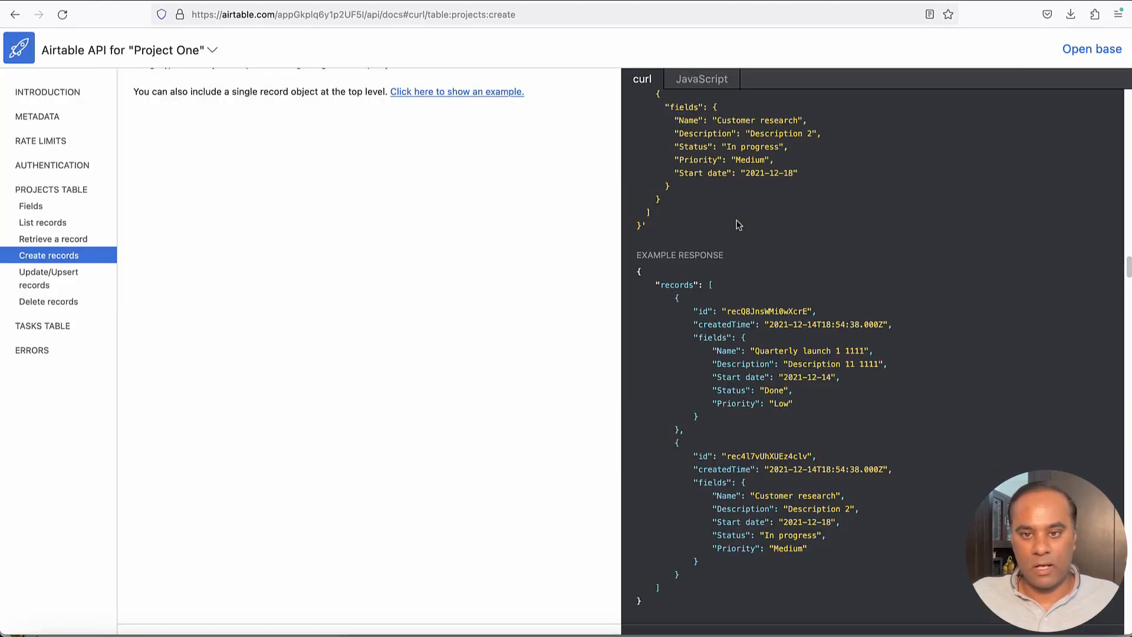
- Examine the structure of the Airtable create-records example response
left_click_drag(657, 283, 712, 343)
left_click(681, 277)
double_click(682, 285)
left_click(705, 285)
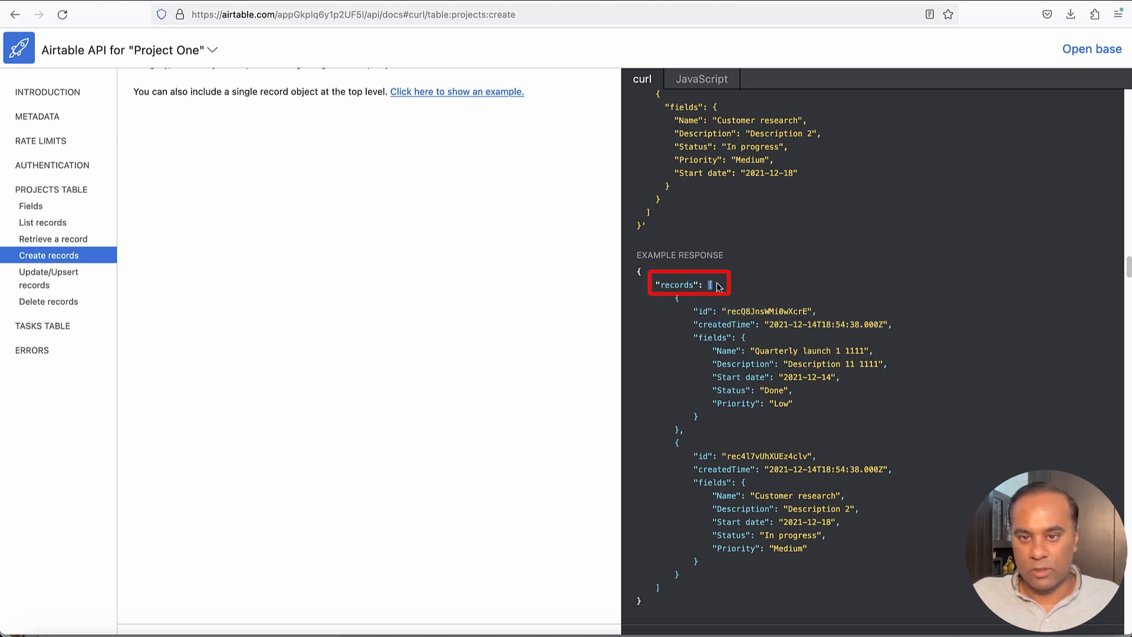
left_click_drag(676, 298, 700, 420)
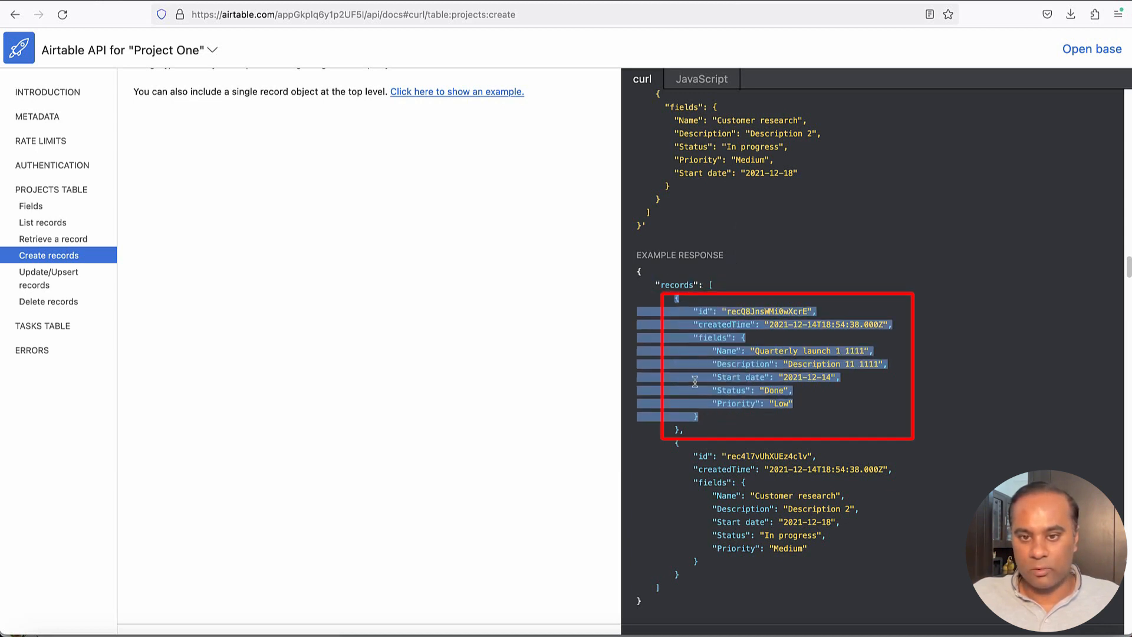
double_click(680, 286)
key("super+c")
key("super+Tab")
key("super+v")
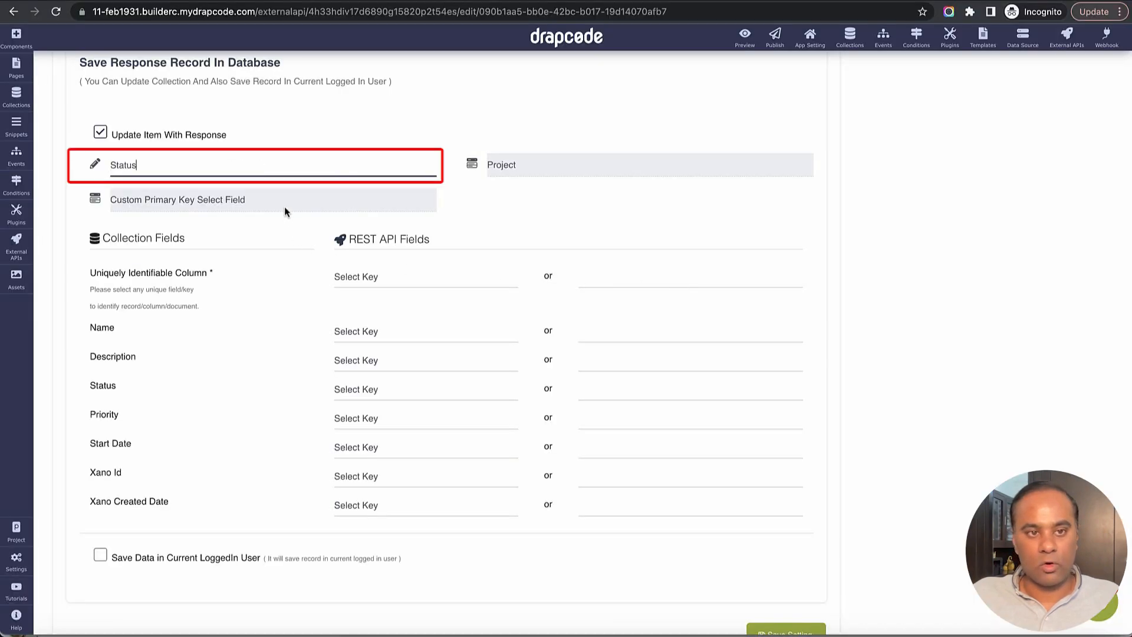
key("super+z")
type("recr")
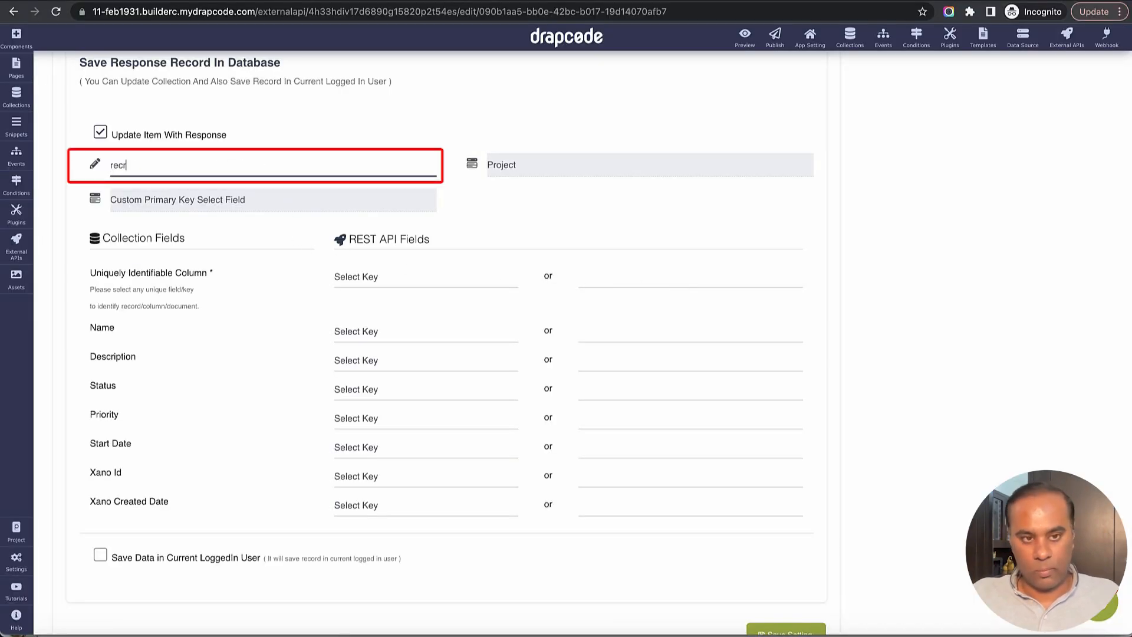
type("d")
type("rds")
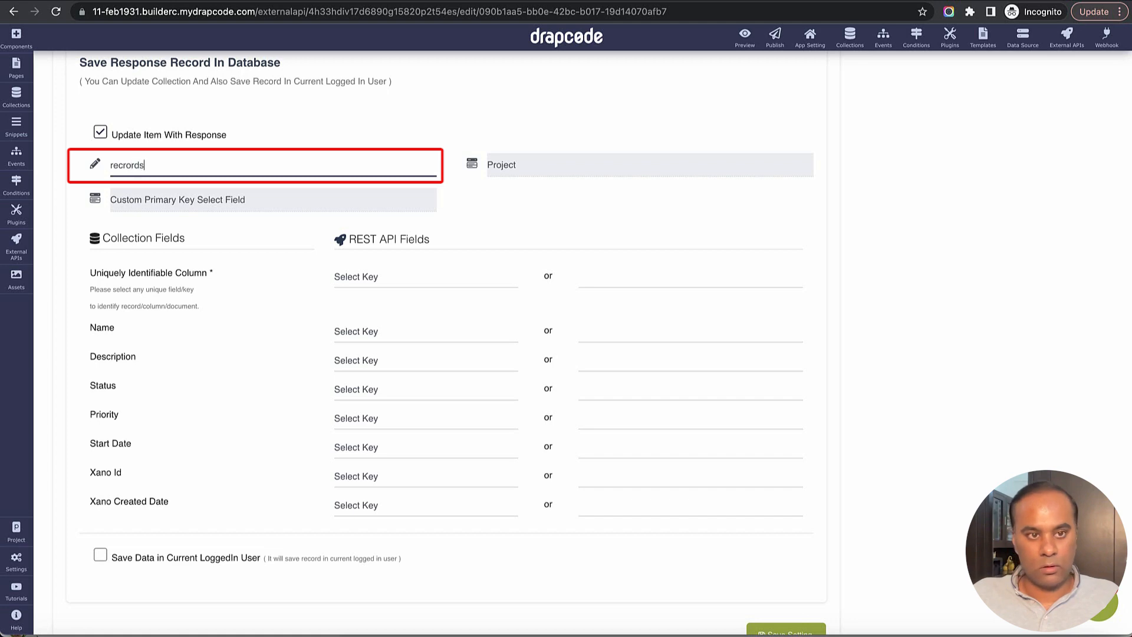
key("BackSpace")
key("BackSpace")
key("BackSpace")
key("BackSpace")
key("BackSpace")
key("BackSpace")
key("BackSpace")
key("BackSpace")
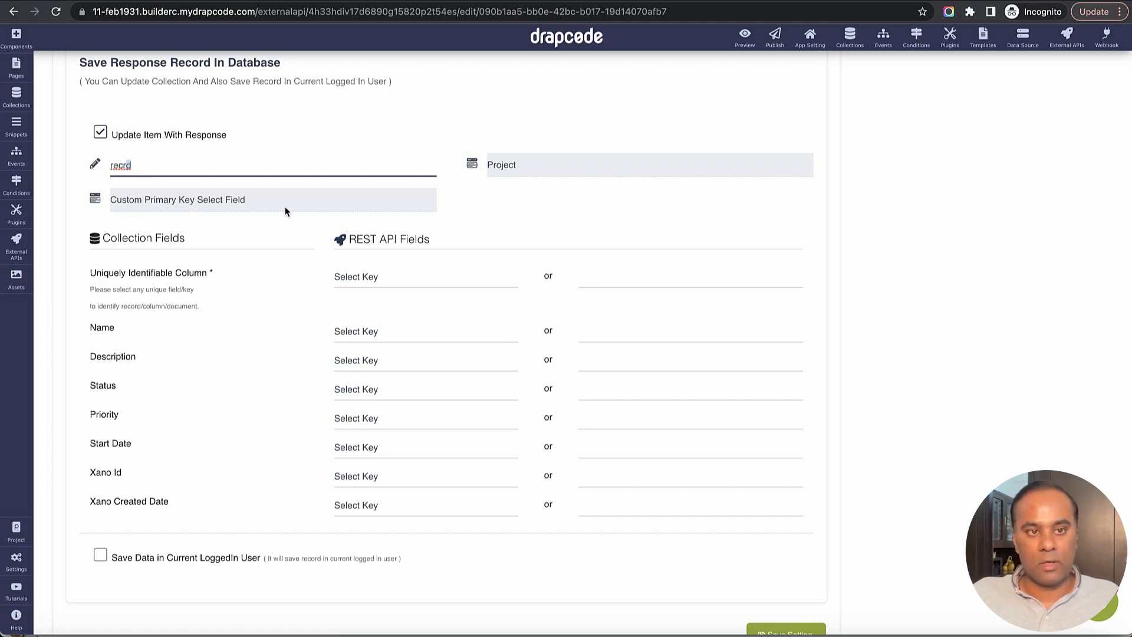
- Map the Xano Id collection field to the custom response key id, taken from the Xano success response
key("super+Tab")
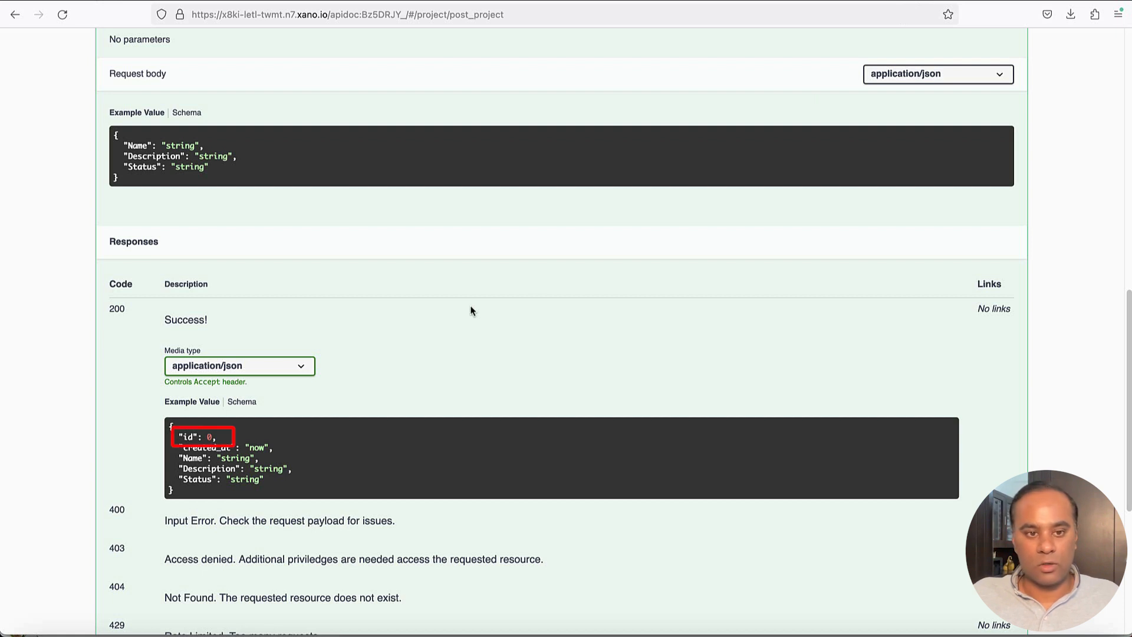
left_click_drag(192, 439, 202, 440)
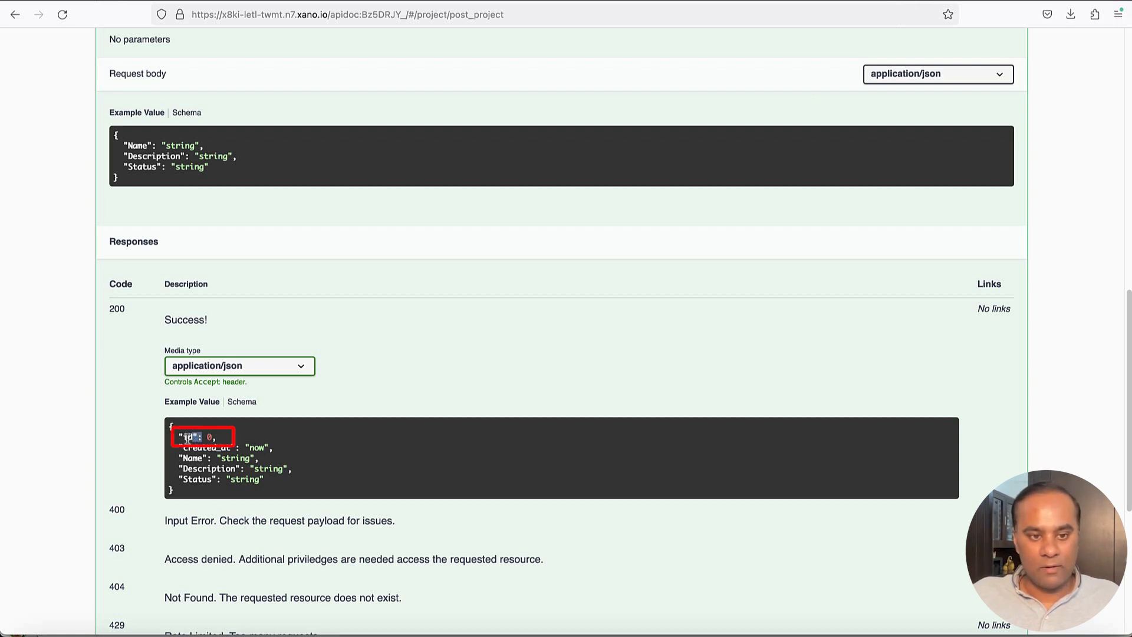
key("super+Tab")
scroll(451, 461, "down", 3)
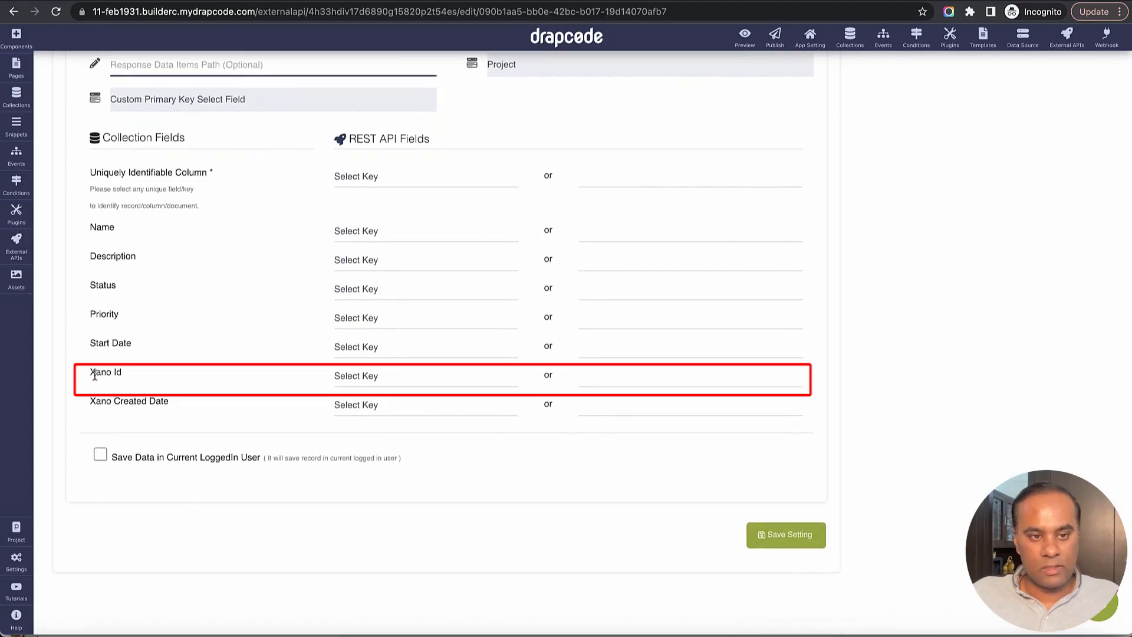
left_click_drag(90, 372, 188, 389)
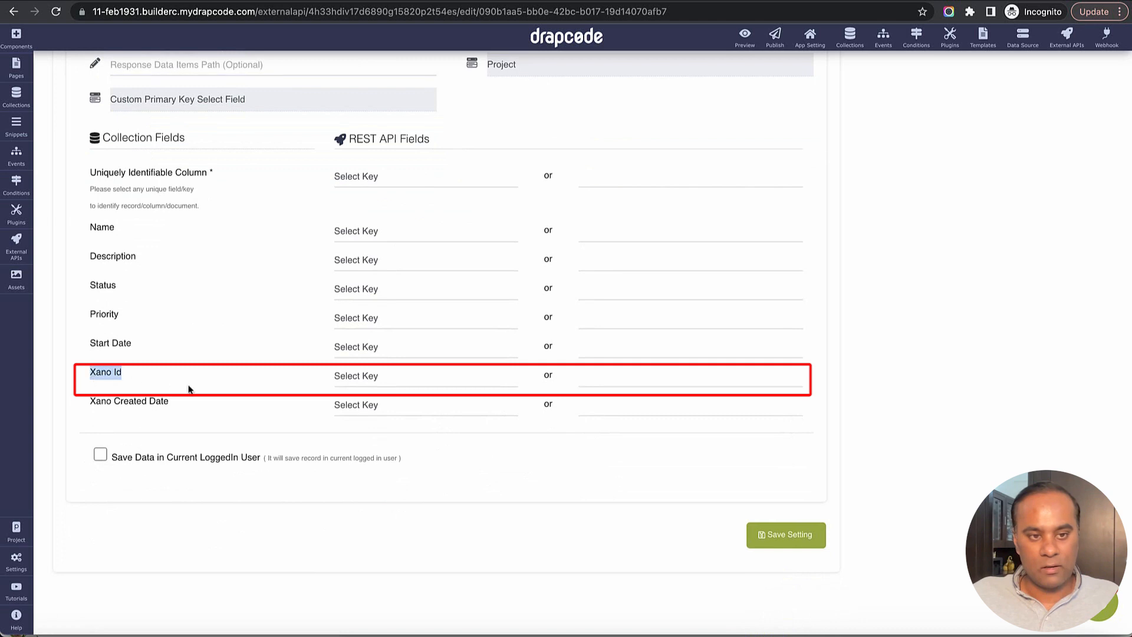
left_click(617, 380)
type("id")
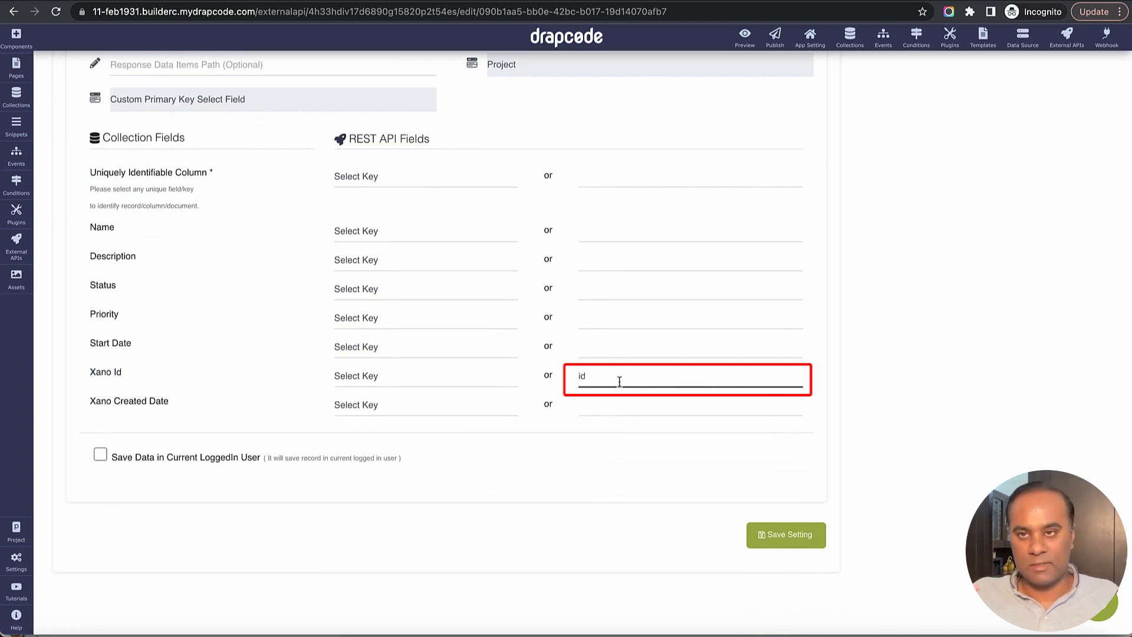
key("Tab")
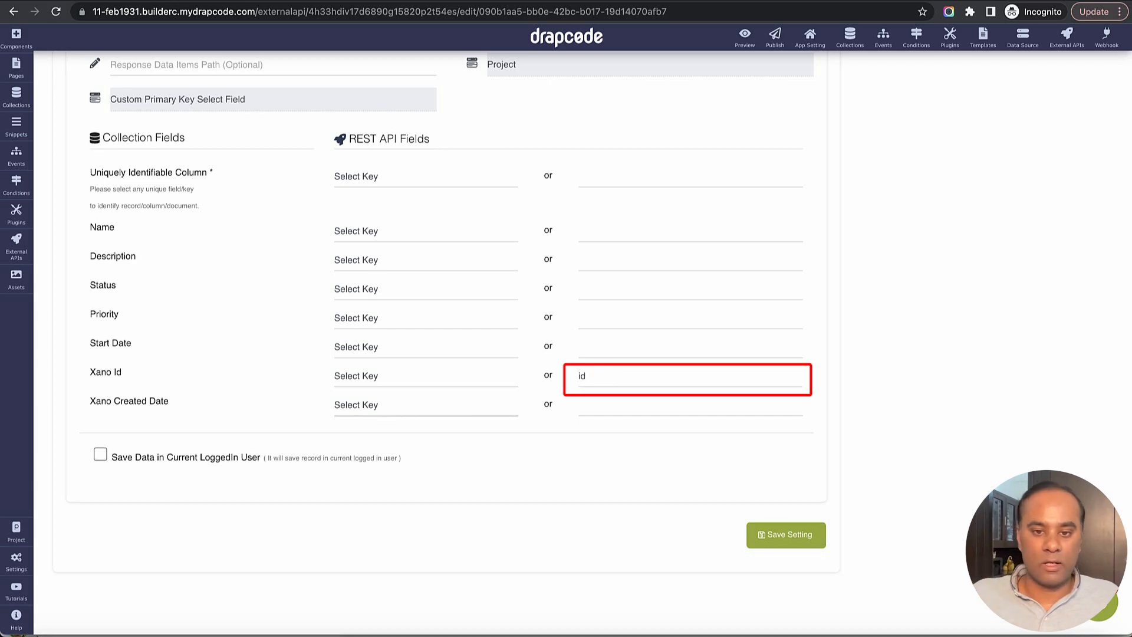
key("Tab")
- Copy created_at from the Xano example response and set it as the custom key for Xano Created Date
key("super+Tab")
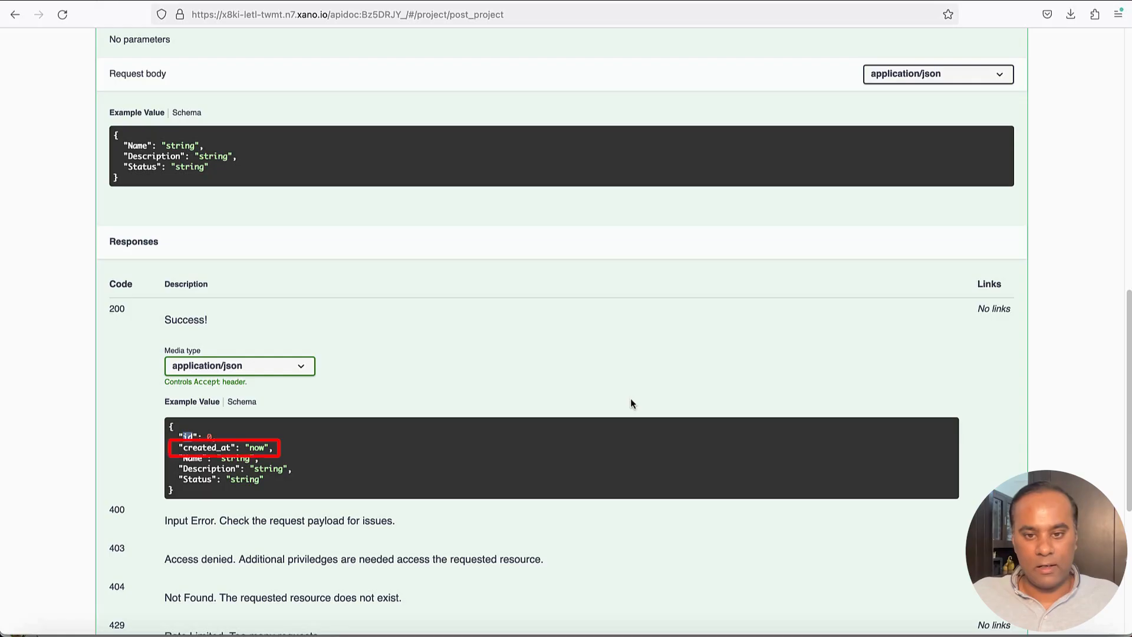
double_click(207, 448)
key("ctrl+c")
key("super+Tab")
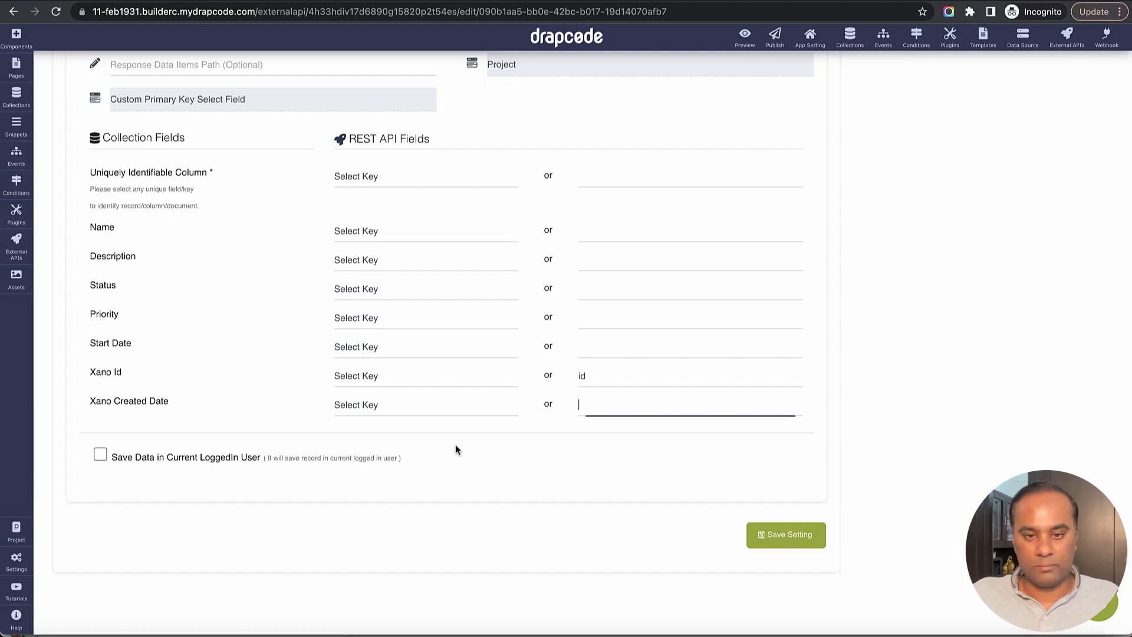
key("ctrl+v")
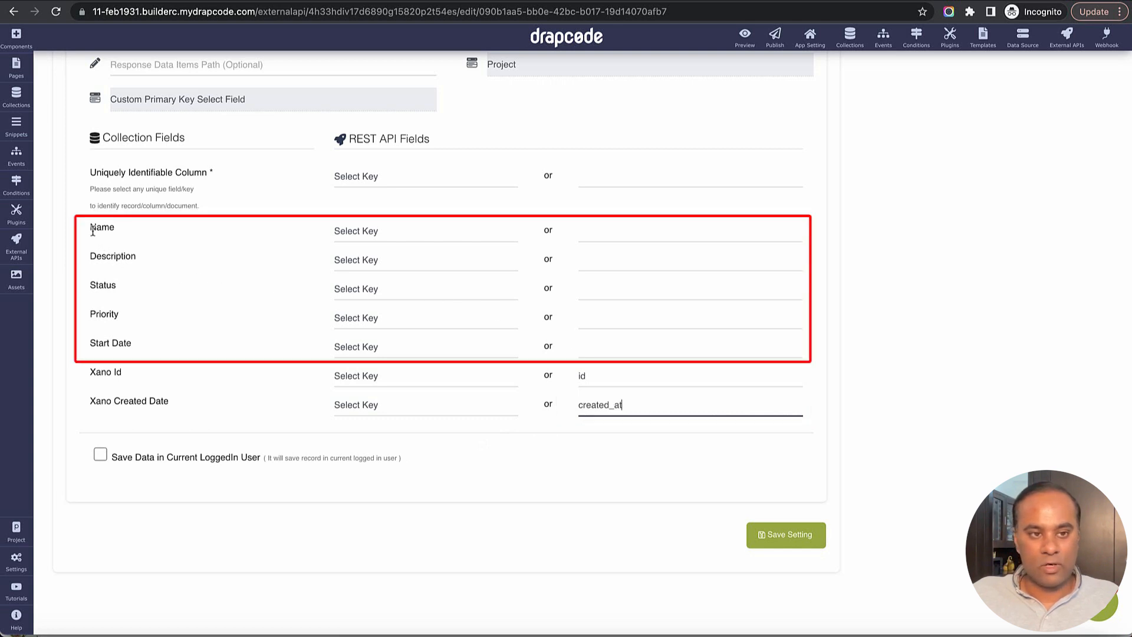
- Save the response mapping settings for the Create project on Xano API
left_click_drag(90, 227, 367, 342)
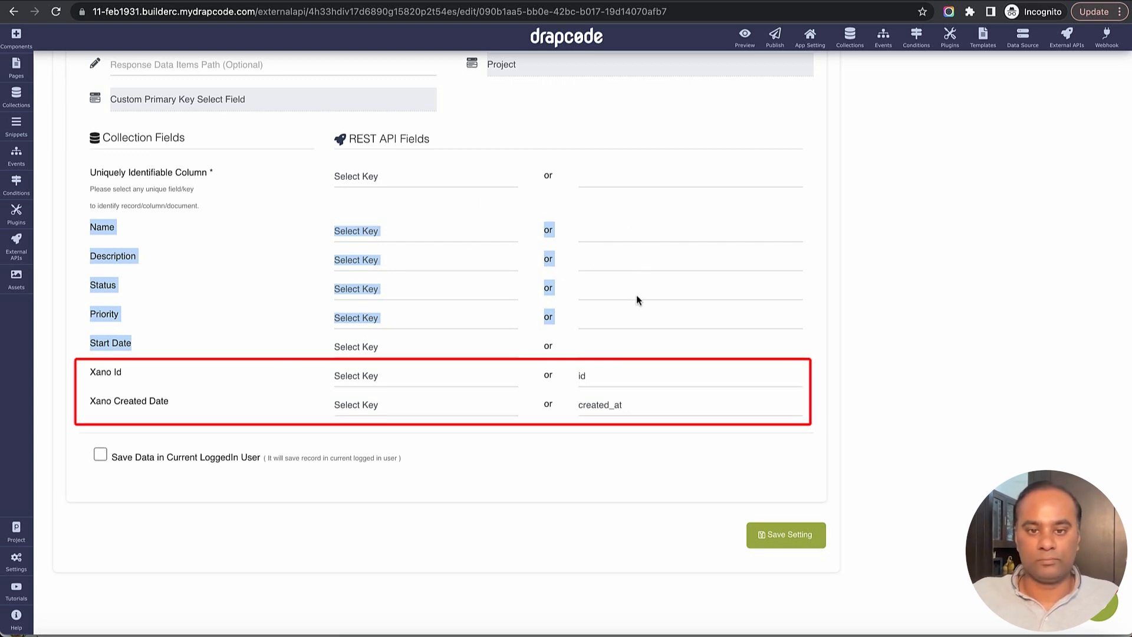
left_click(628, 499)
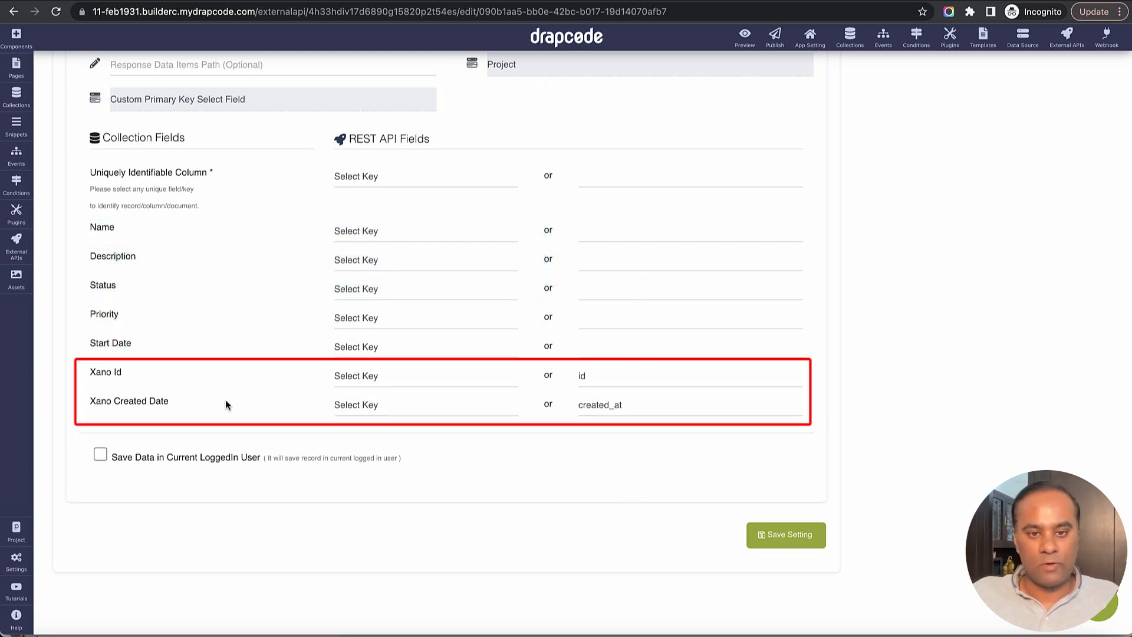
left_click(785, 551)
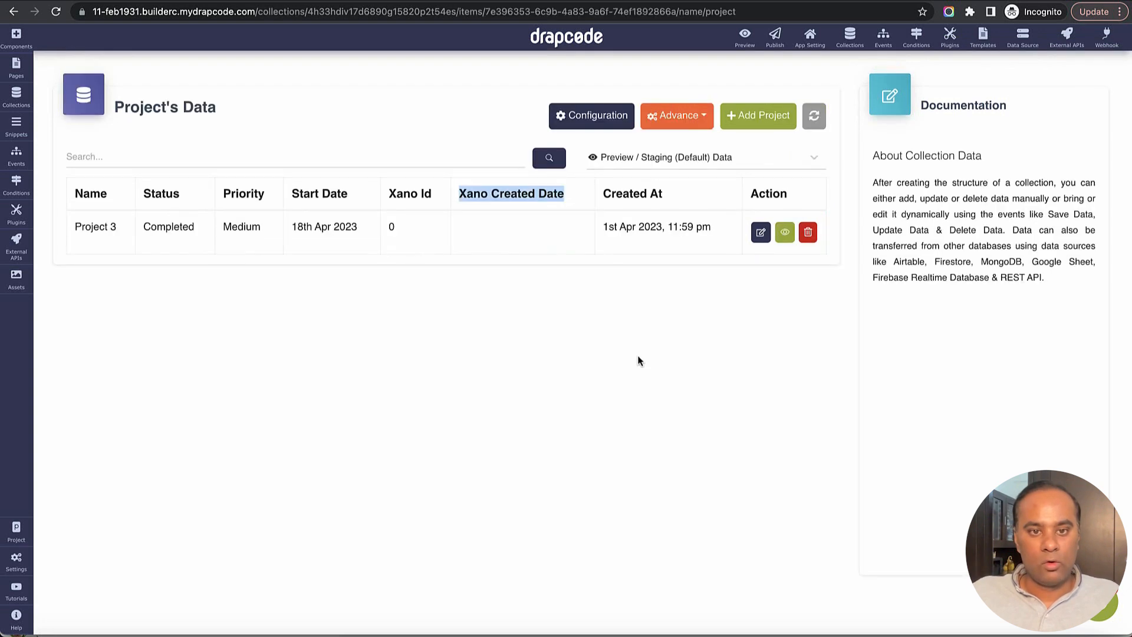
- Refresh the Project's Data and review the Xano Id and Xano Created Date columns of the existing row
left_click(814, 116)
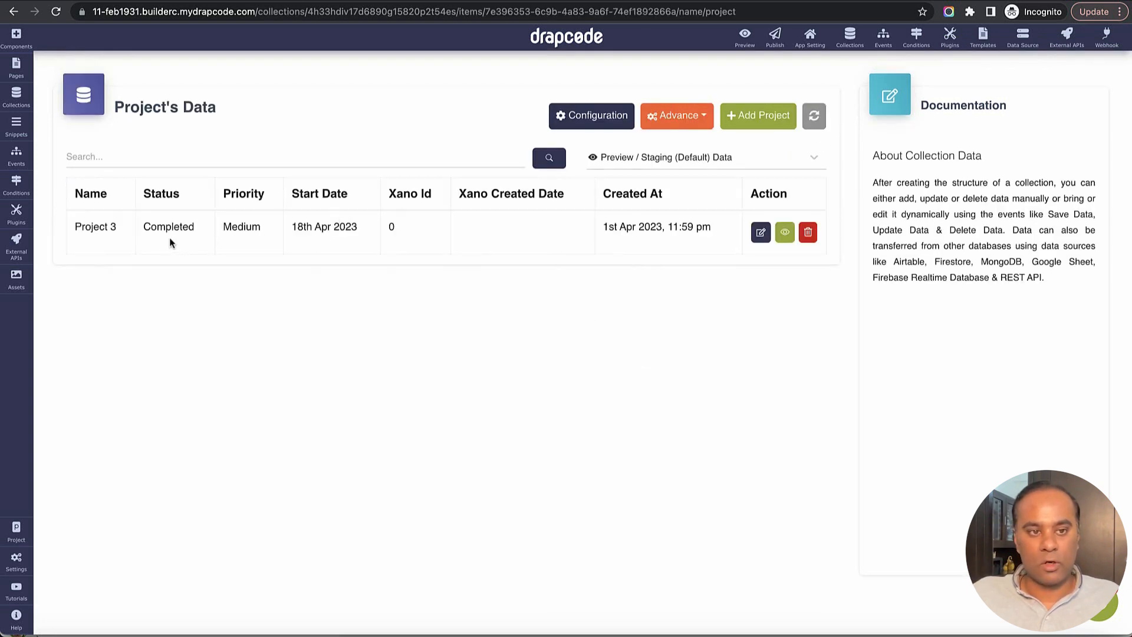
left_click_drag(86, 227, 507, 241)
left_click(506, 242)
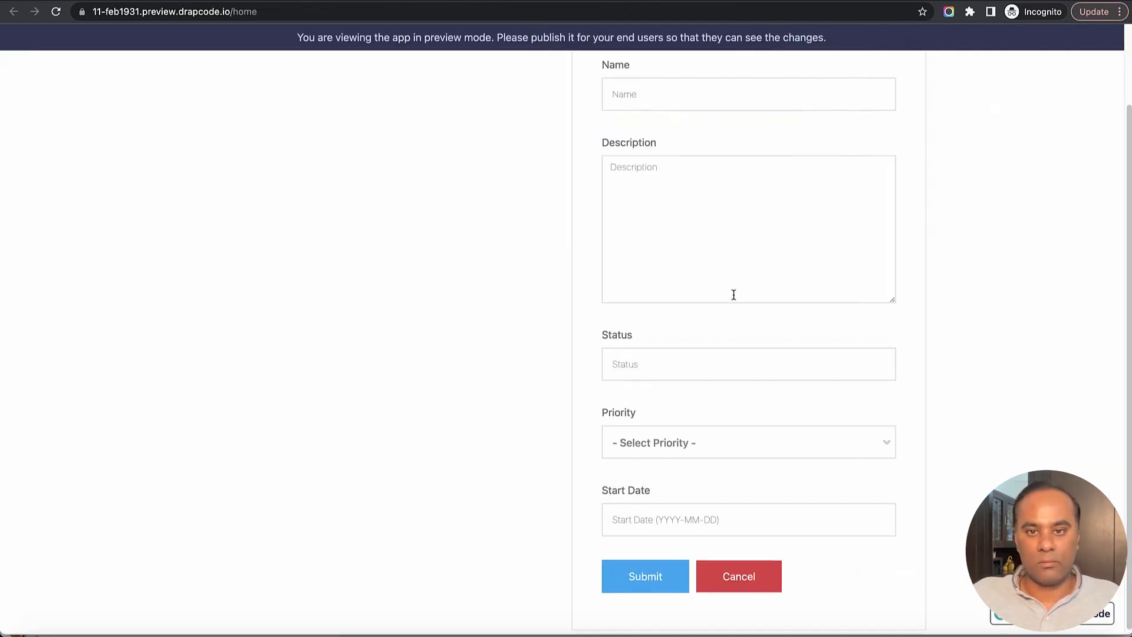
- In the preview Project Form, enter name Project 4, description Test and status Completed
scroll(712, 226, "up", 2)
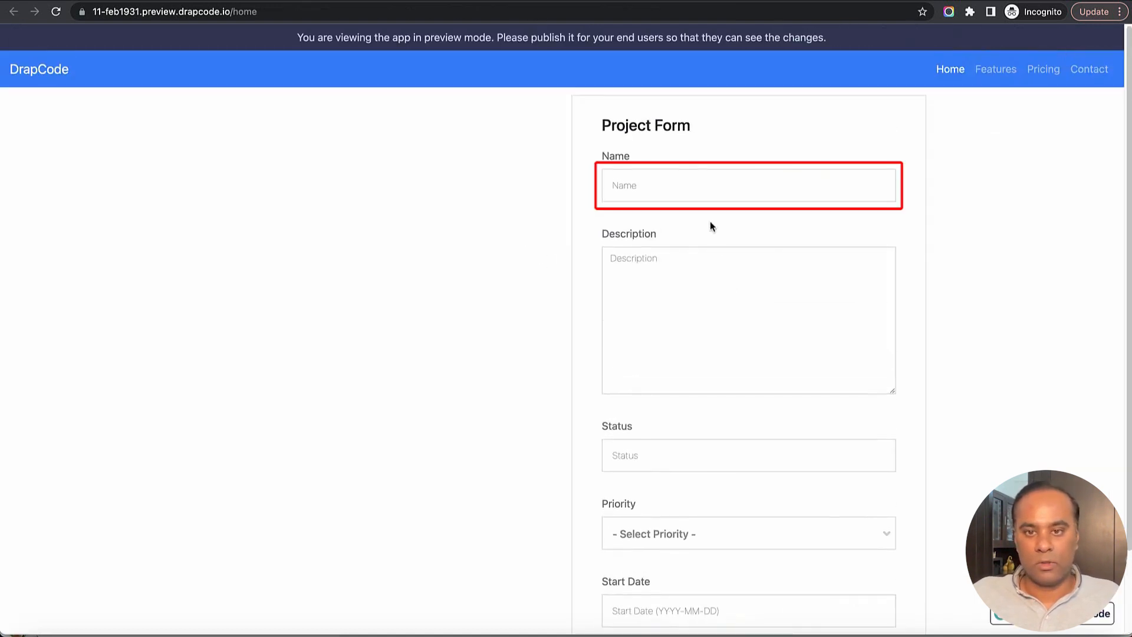
left_click(702, 191)
type("Proejc")
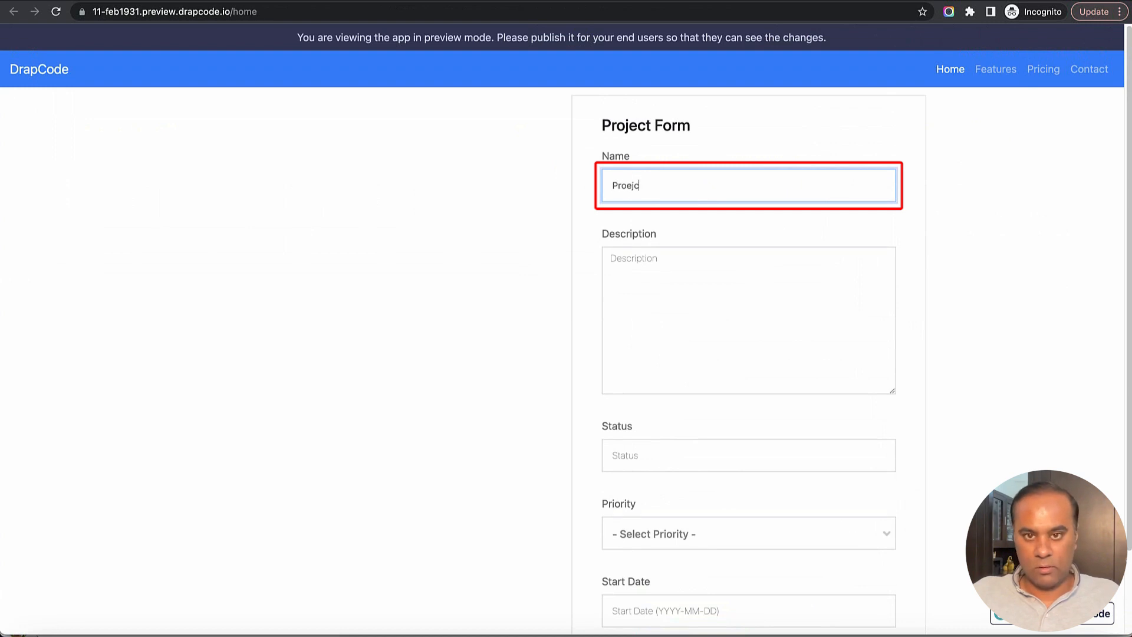
type("t 4")
double_click(619, 185)
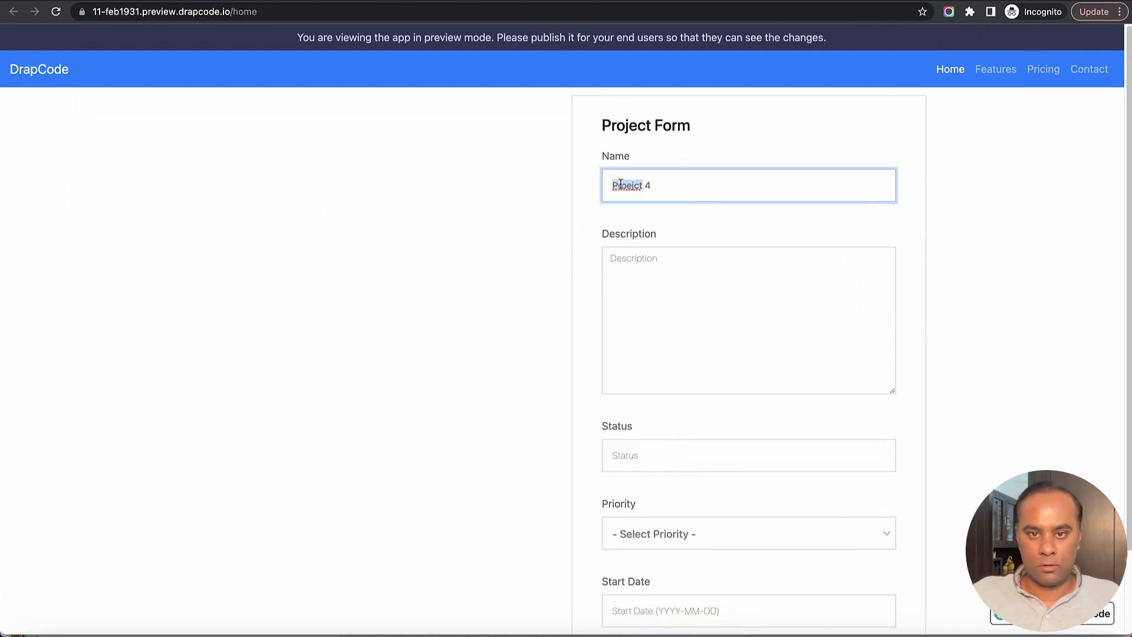
type("Project")
key("Tab")
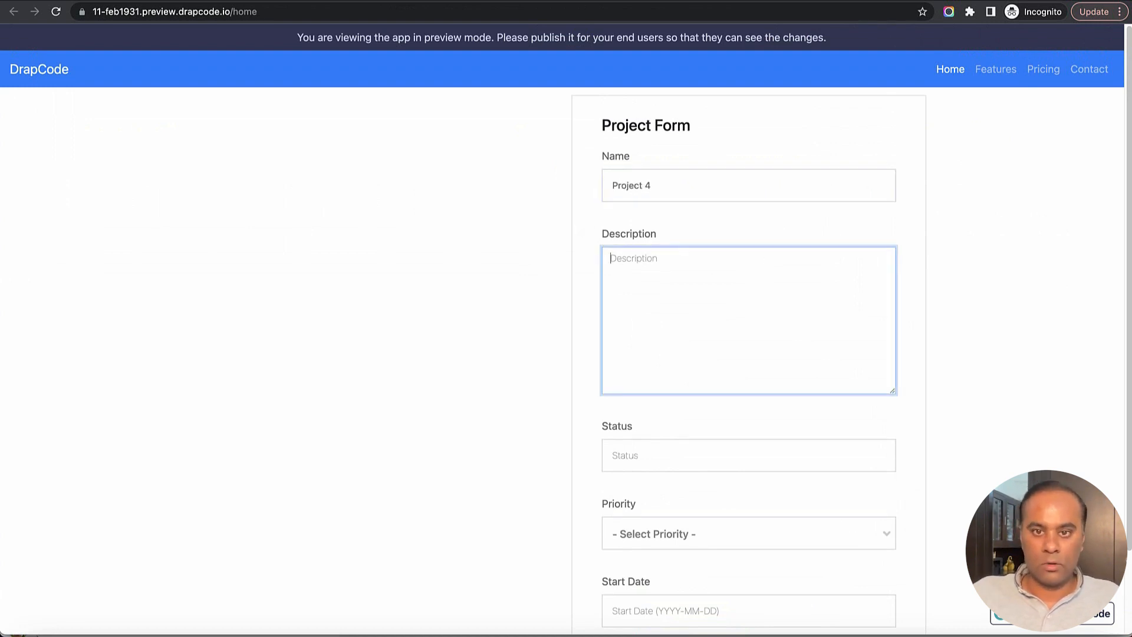
type("Test")
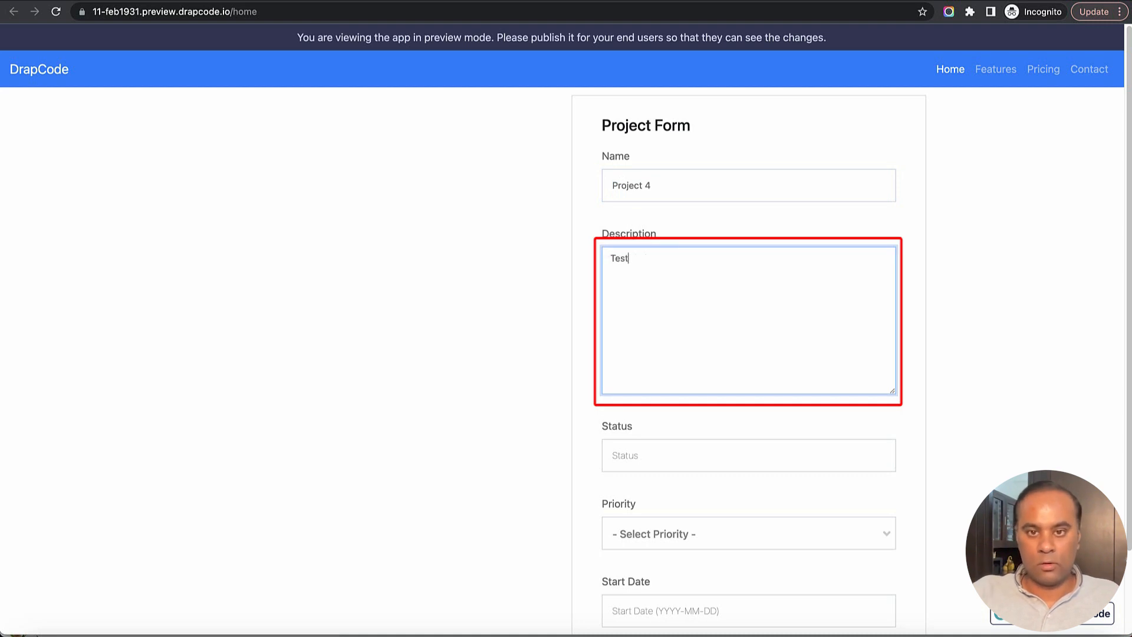
key("Tab")
type("Completed")
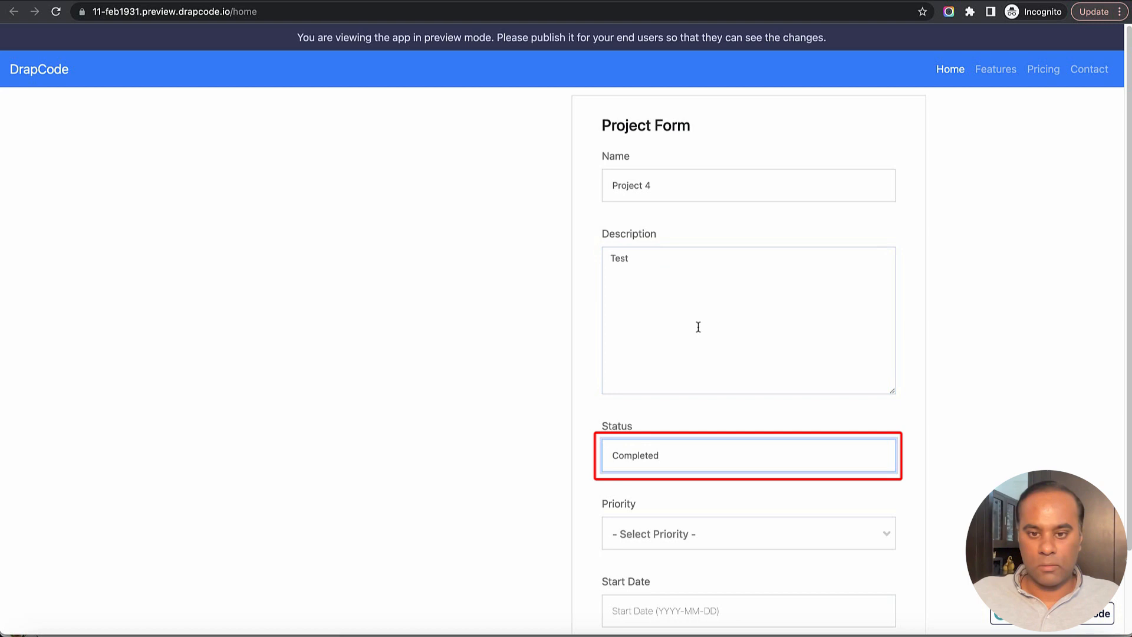
- Choose priority Medium, set start date 2023-04-19 and submit the Project Form
scroll(704, 354, "down", 2)
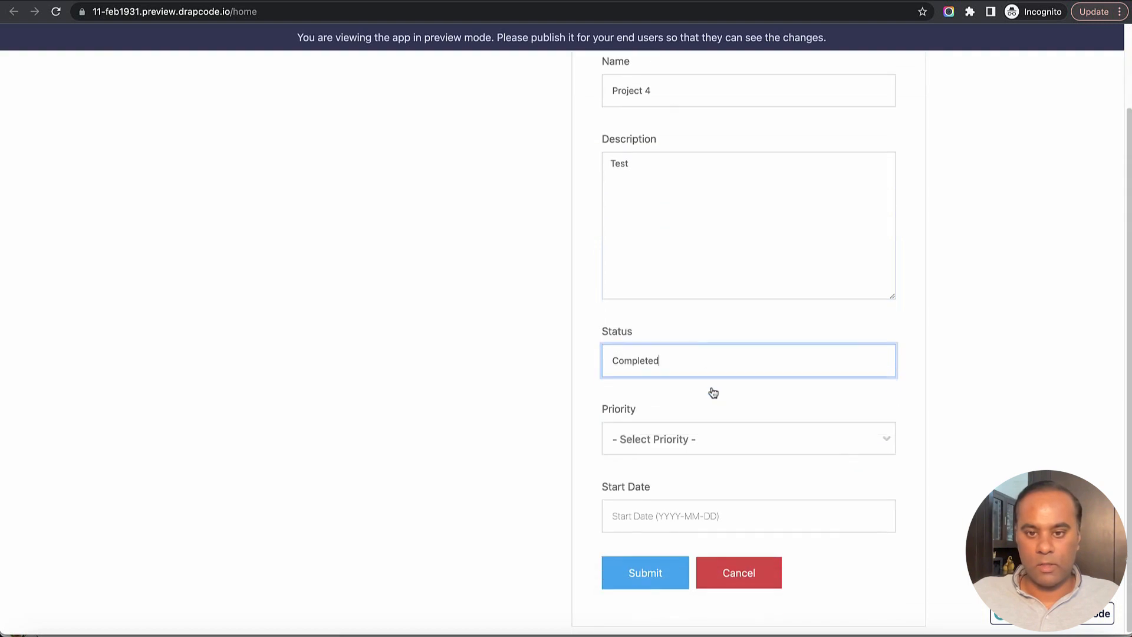
left_click(720, 446)
left_click(699, 386)
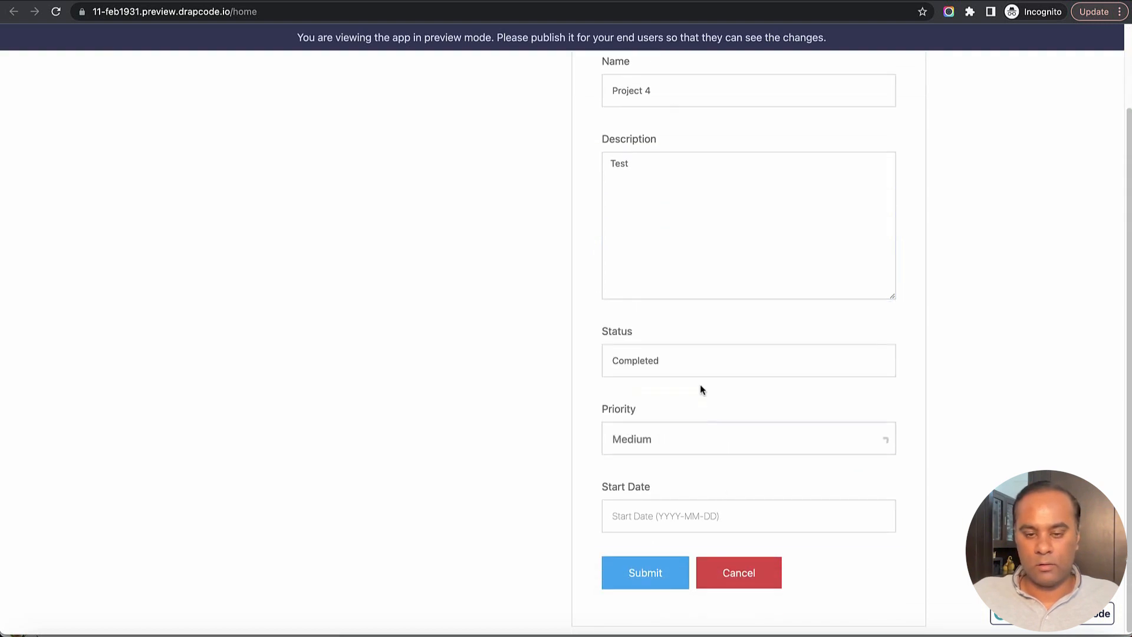
left_click(705, 508)
left_click(702, 434)
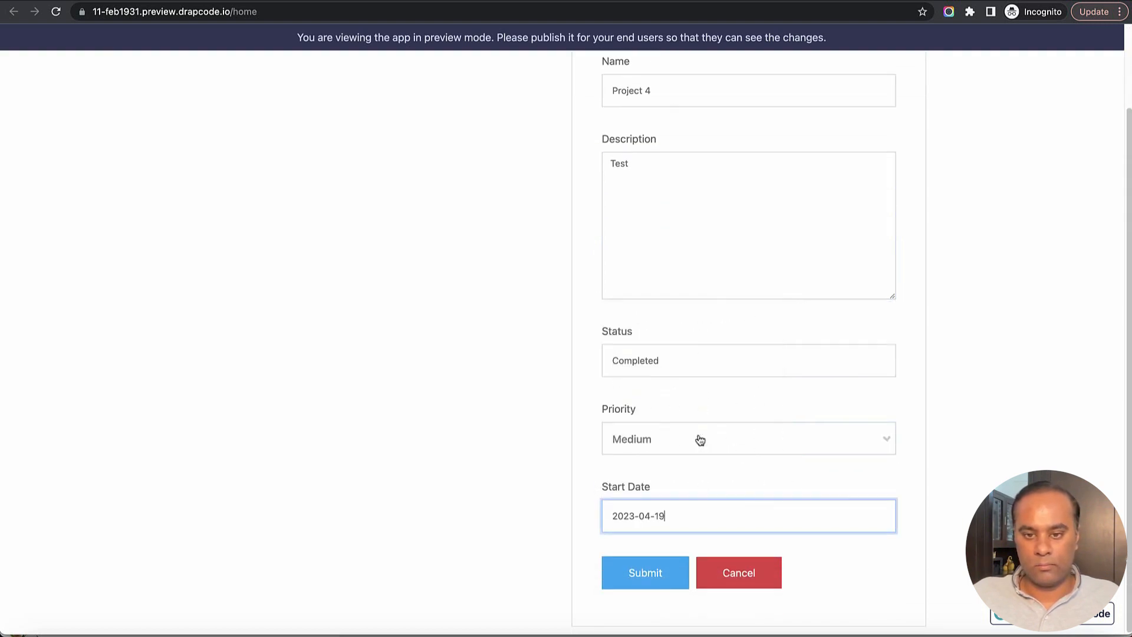
left_click(557, 493)
scroll(532, 407, "up", 1)
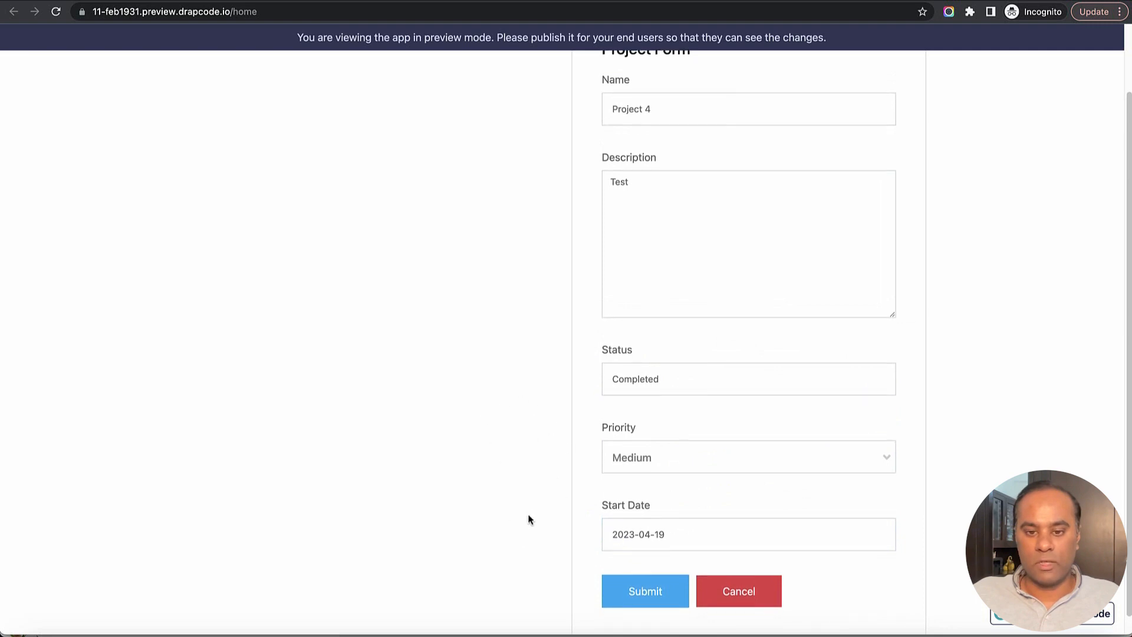
scroll(529, 519, "down", 1)
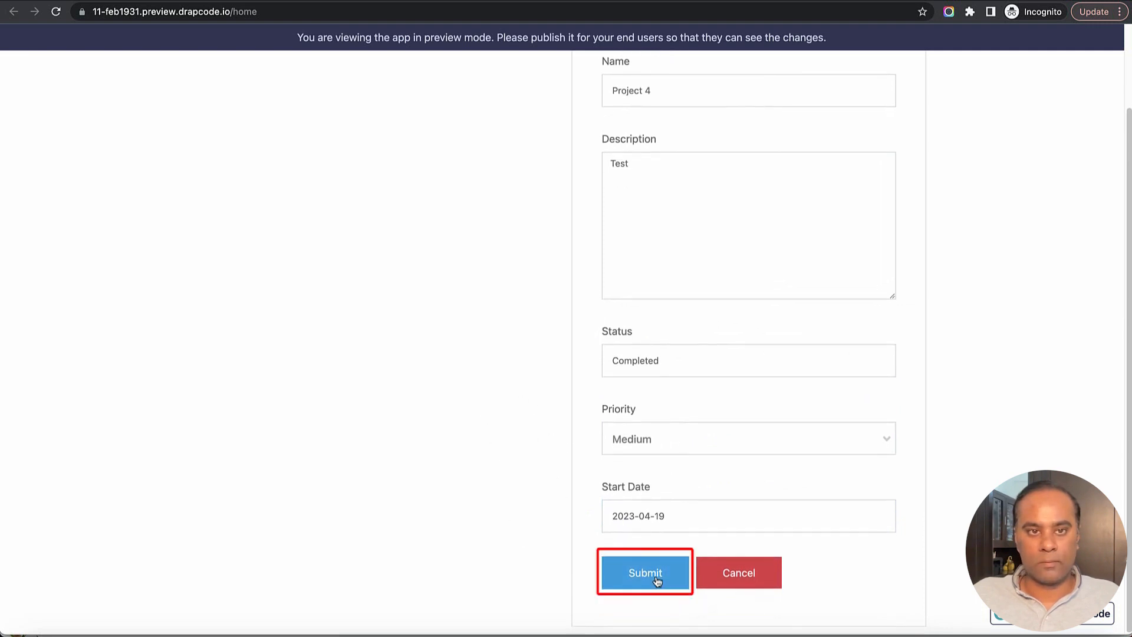
left_click(656, 580)
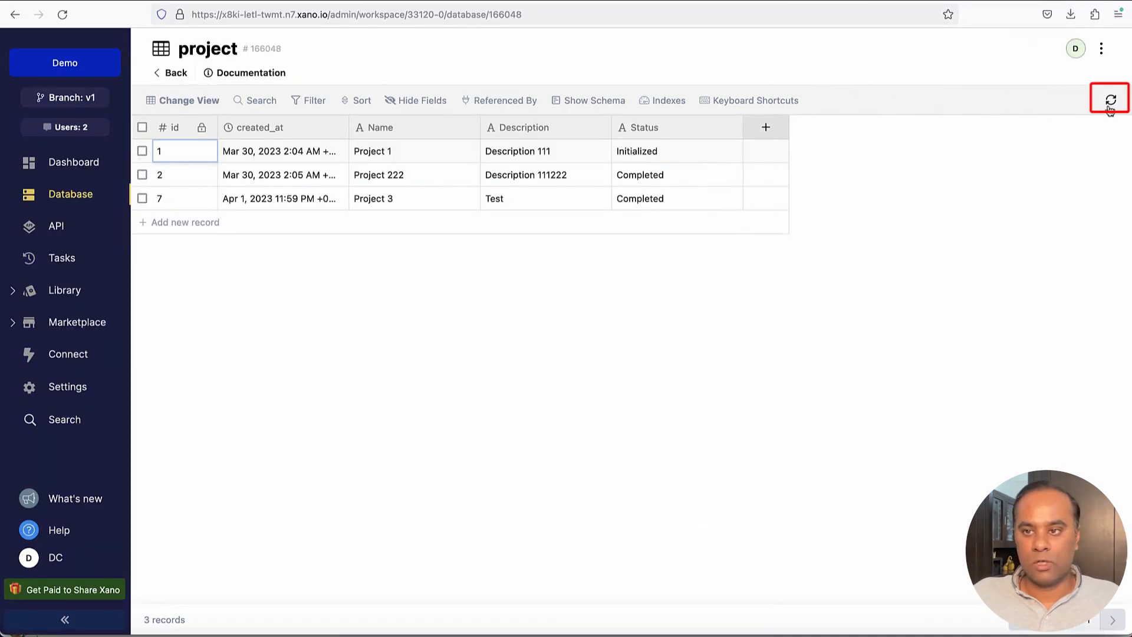
- Refresh the Project's Data and inspect the new row's Xano Id and Xano Created Date values
left_click(1110, 99)
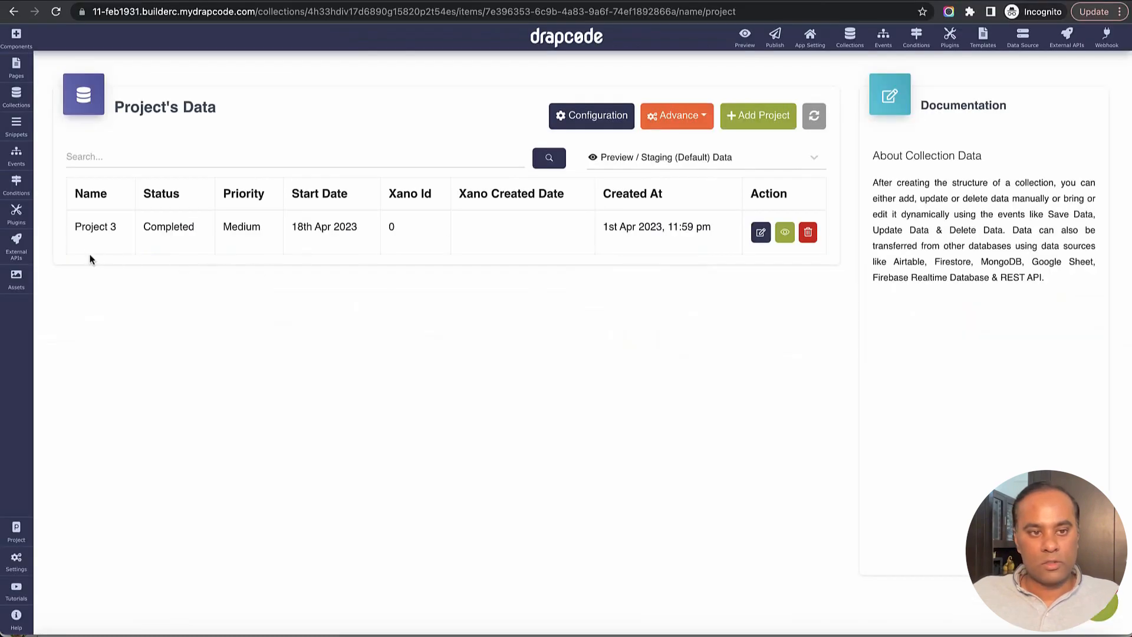
left_click(813, 118)
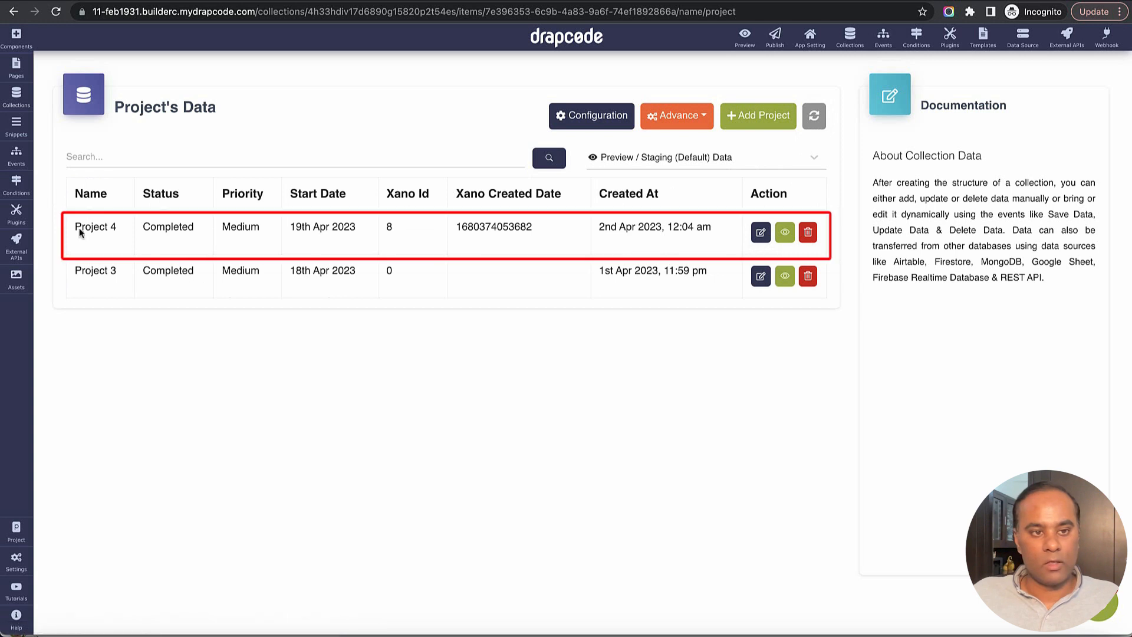
left_click_drag(67, 226, 121, 227)
left_click(129, 231)
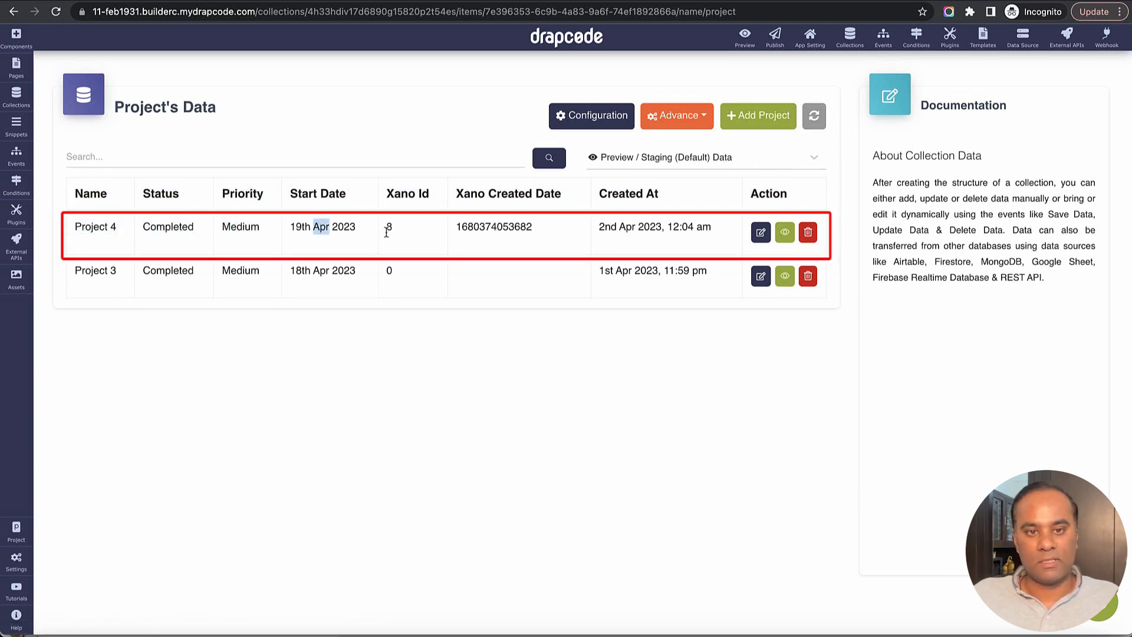
left_click_drag(384, 227, 400, 230)
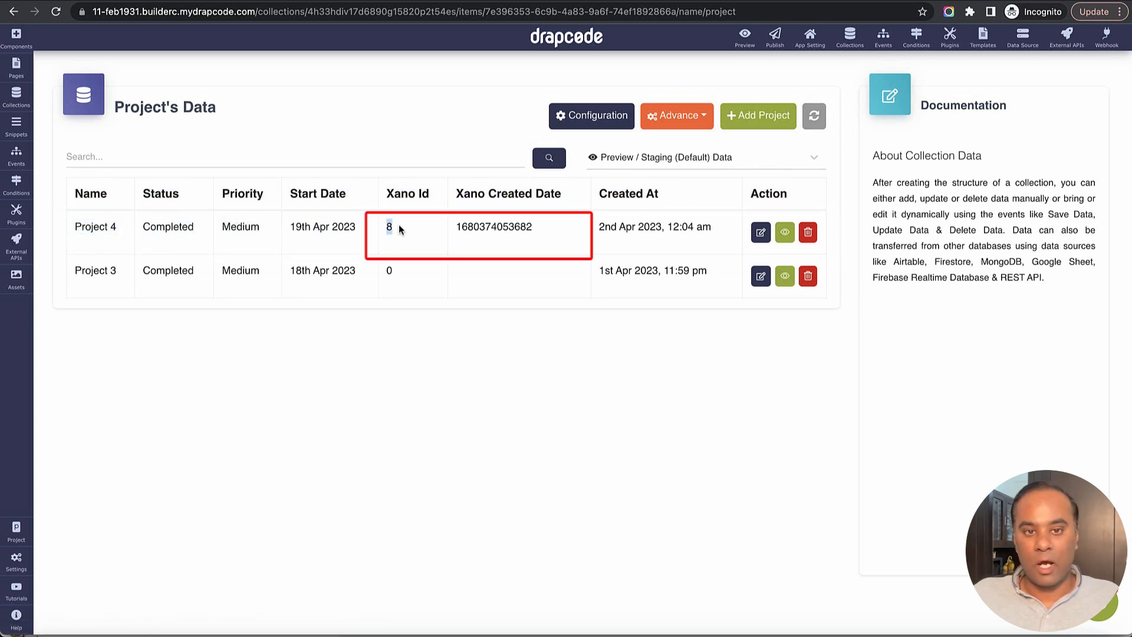
double_click(505, 229)
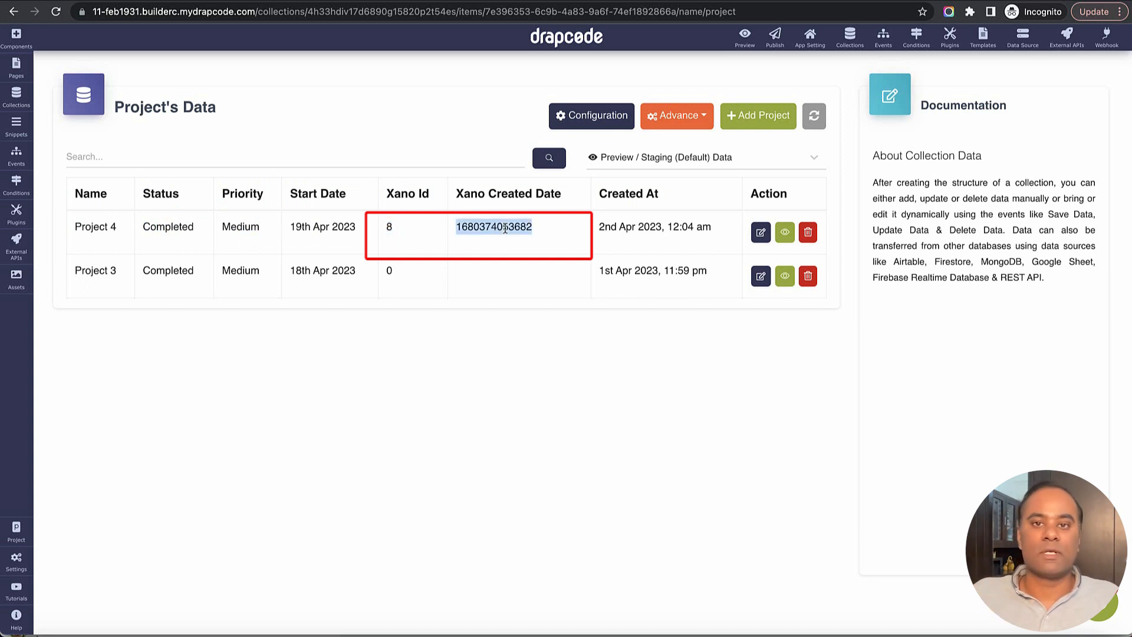